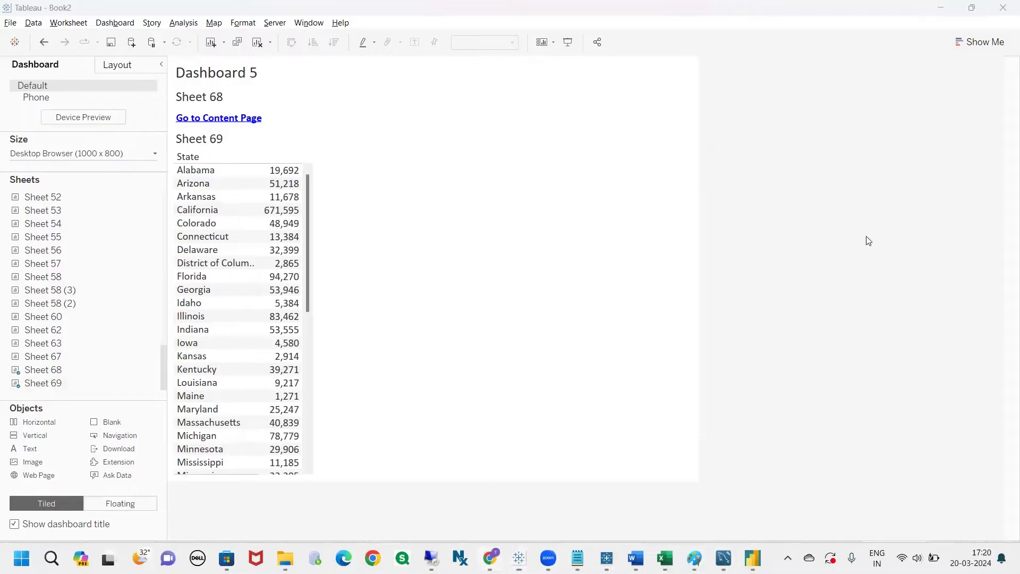
Switch to Chrome and examine the list of dashboard action types in the Class-14 (Actions) notes on Tableau Online
{"action": "key", "text": "alt+Tab"}
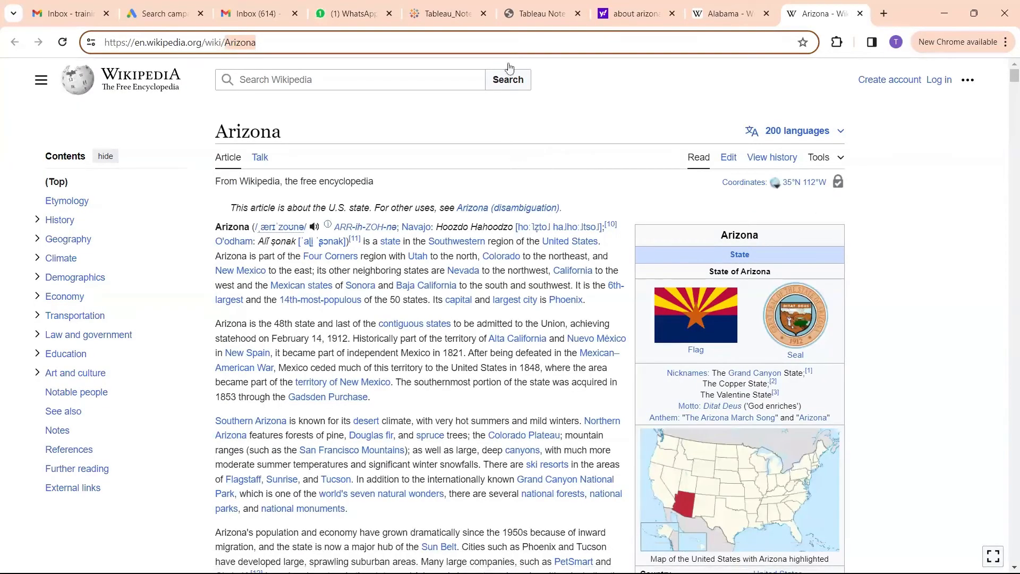
{"action": "left_click", "coordinate": [537, 13]}
{"action": "left_click", "coordinate": [455, 22]}
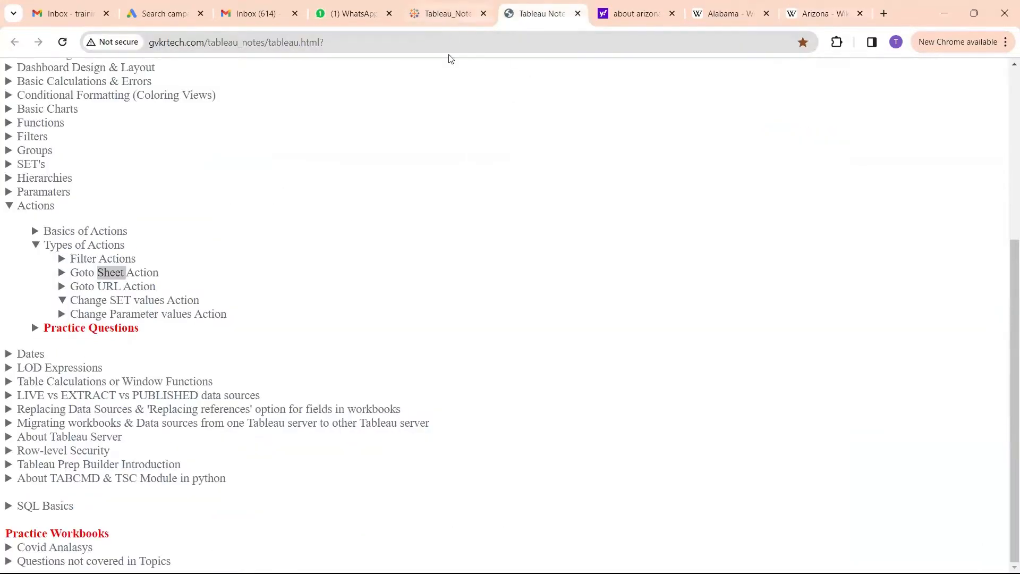
{"action": "scroll", "coordinate": [469, 326], "scroll_direction": "down", "scroll_amount": 4}
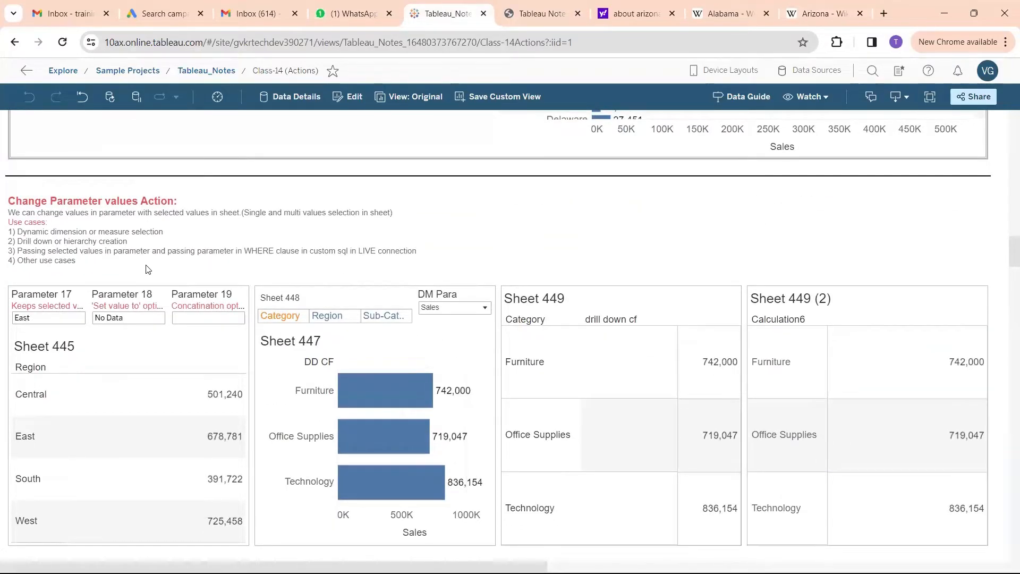
{"action": "scroll", "coordinate": [148, 269], "scroll_direction": "up", "scroll_amount": 8}
{"action": "scroll", "coordinate": [288, 259], "scroll_direction": "up", "scroll_amount": 6}
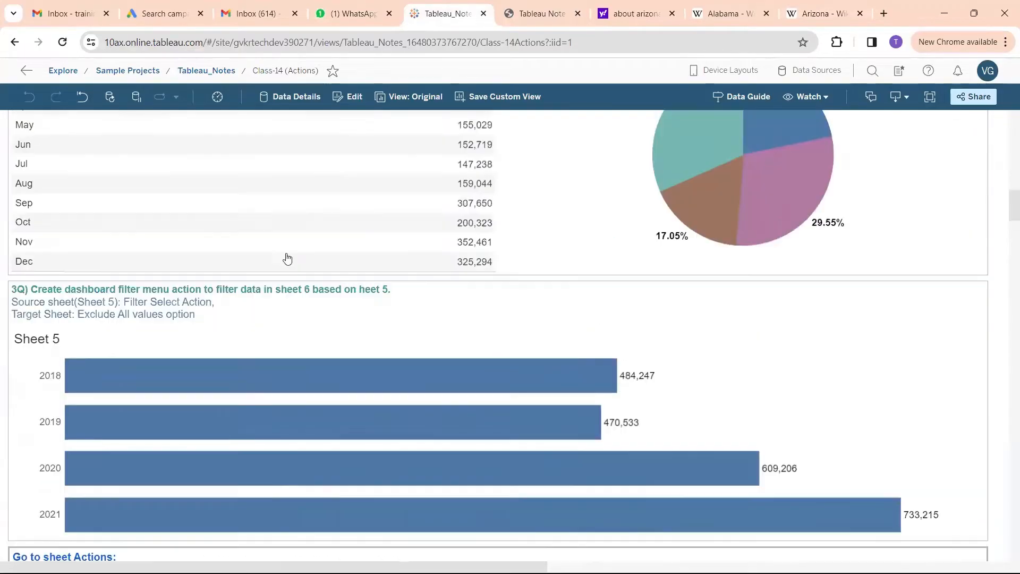
{"action": "scroll", "coordinate": [287, 271], "scroll_direction": "down", "scroll_amount": 7}
{"action": "scroll", "coordinate": [287, 280], "scroll_direction": "up", "scroll_amount": 20}
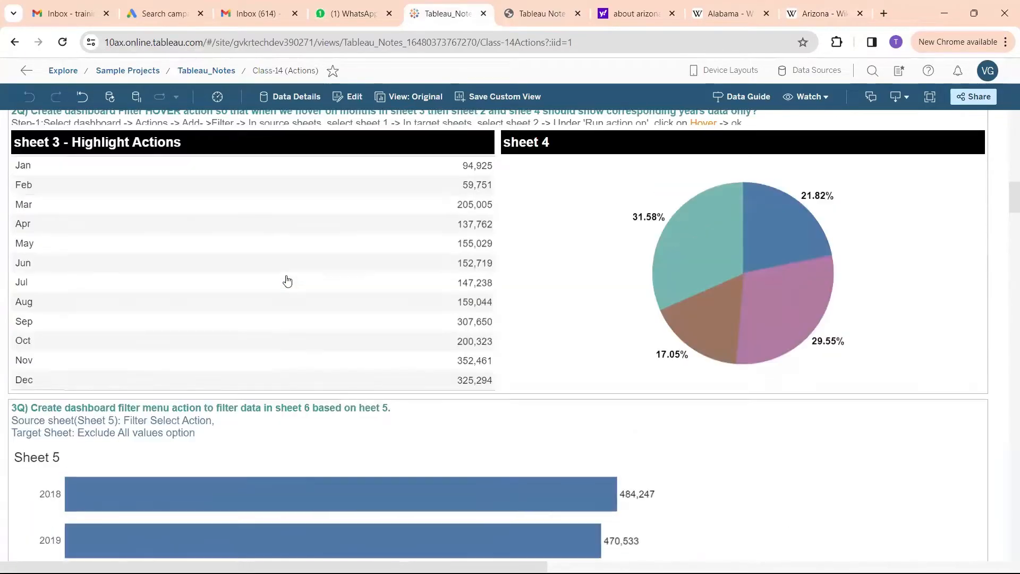
{"action": "scroll", "coordinate": [287, 280], "scroll_direction": "up", "scroll_amount": 8}
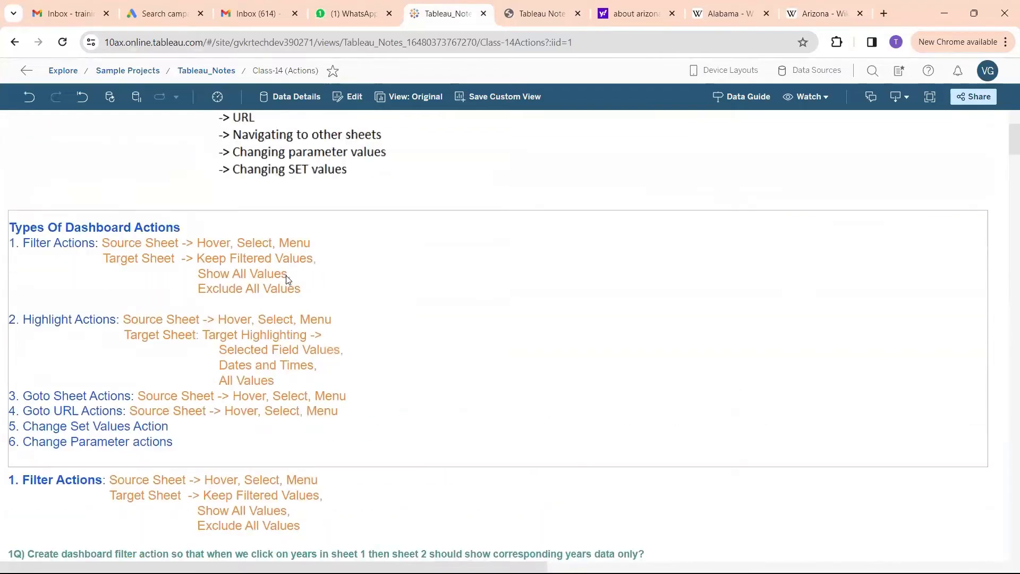
{"action": "scroll", "coordinate": [286, 279], "scroll_direction": "down", "scroll_amount": 8}
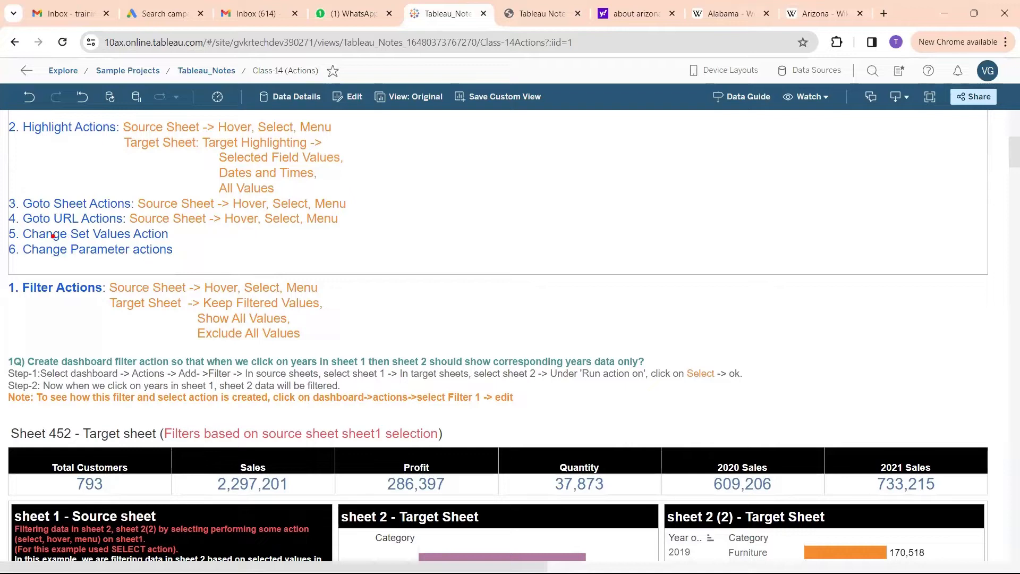
Find the Change Parameter values Action section with its use cases and example sheets in the Class-14 notes
{"action": "mouse_move", "coordinate": [168, 234]}
{"action": "left_mouse_down"}
{"action": "mouse_move", "coordinate": [198, 221]}
{"action": "mouse_move", "coordinate": [185, 223]}
{"action": "mouse_move", "coordinate": [218, 261]}
{"action": "mouse_move", "coordinate": [335, 244]}
{"action": "mouse_move", "coordinate": [300, 234]}
{"action": "mouse_move", "coordinate": [340, 246]}
{"action": "mouse_move", "coordinate": [306, 256]}
{"action": "left_mouse_up"}
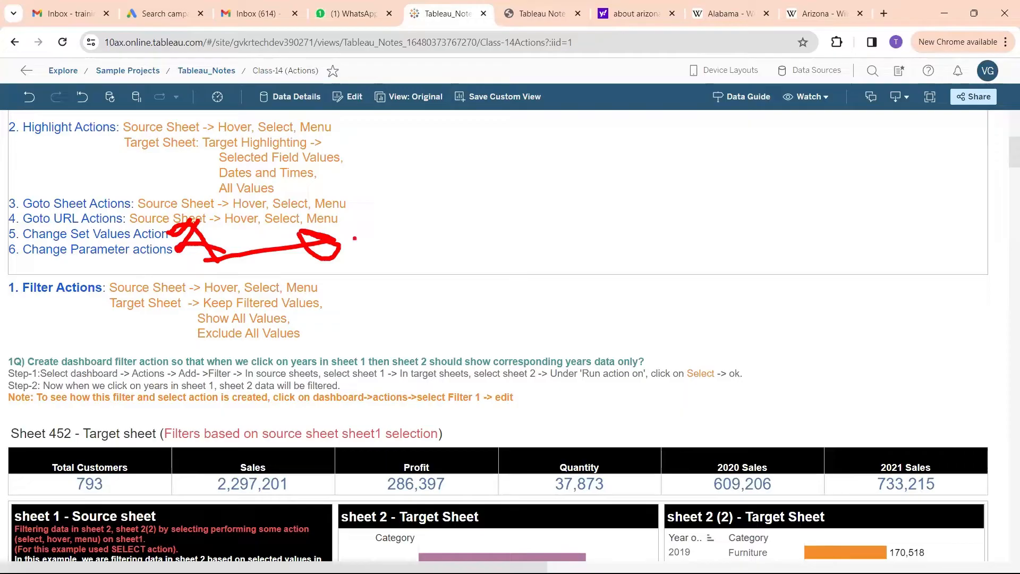
{"action": "key", "text": "Escape"}
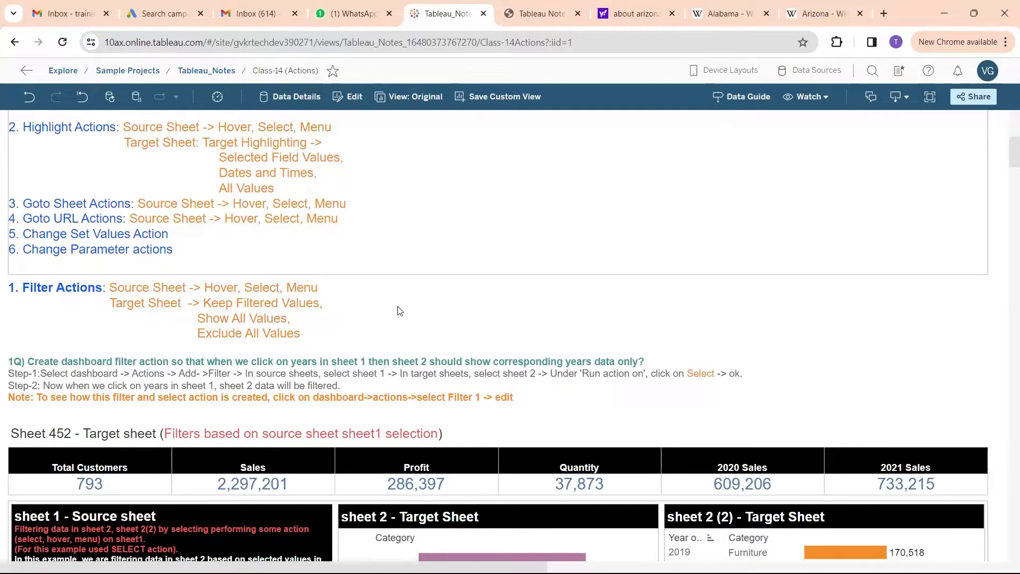
{"action": "scroll", "coordinate": [400, 314], "scroll_direction": "down", "scroll_amount": 20}
{"action": "scroll", "coordinate": [400, 313], "scroll_direction": "down", "scroll_amount": 7}
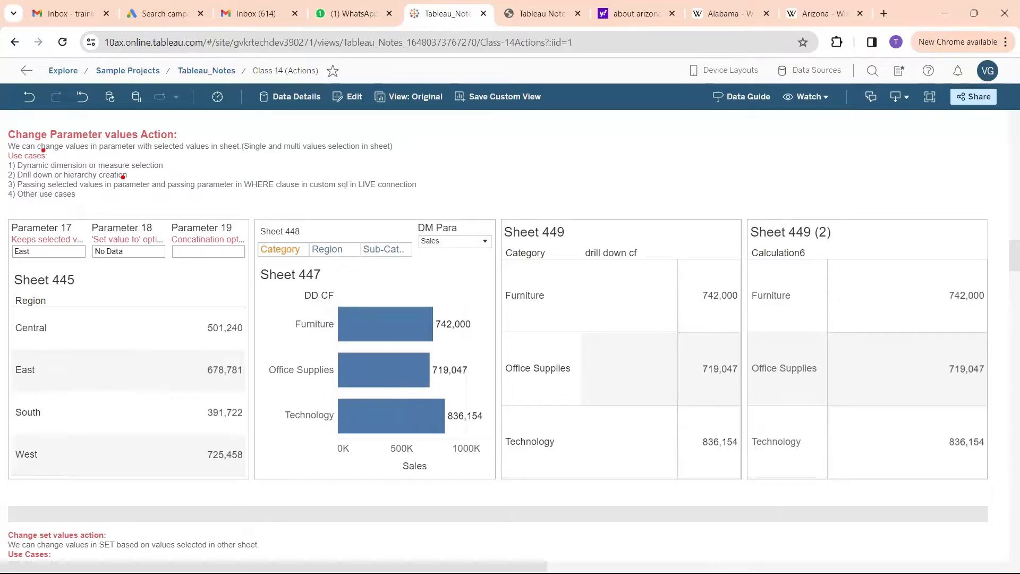
{"action": "mouse_move", "coordinate": [118, 175]}
{"action": "left_mouse_down"}
{"action": "mouse_move", "coordinate": [139, 212]}
{"action": "mouse_move", "coordinate": [119, 207]}
{"action": "mouse_move", "coordinate": [150, 200]}
{"action": "mouse_move", "coordinate": [141, 214]}
{"action": "left_mouse_up"}
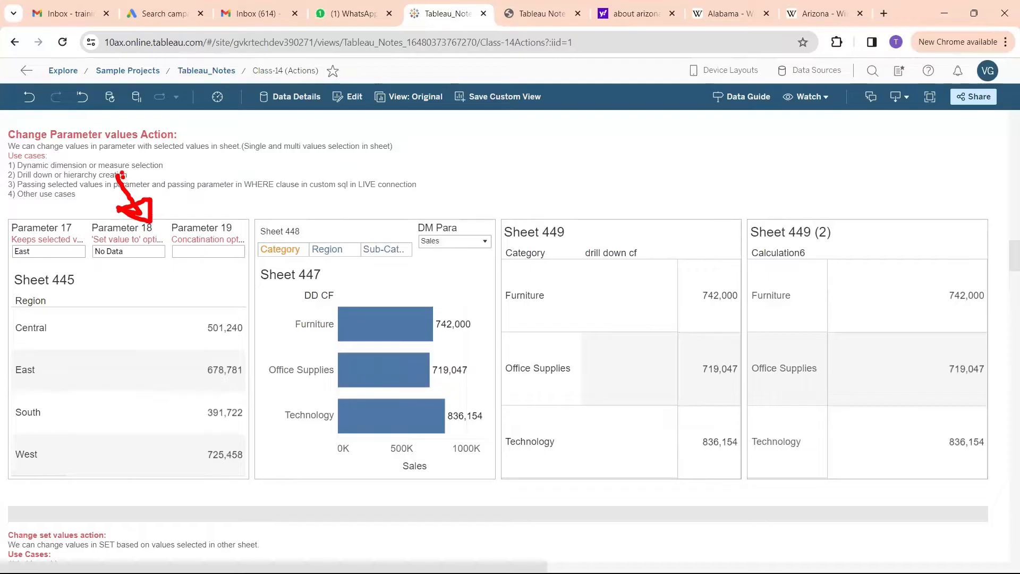
{"action": "mouse_move", "coordinate": [348, 192]}
{"action": "left_mouse_down"}
{"action": "mouse_move", "coordinate": [392, 222]}
{"action": "mouse_move", "coordinate": [381, 186]}
{"action": "left_mouse_up"}
{"action": "mouse_move", "coordinate": [581, 184]}
{"action": "left_mouse_down"}
{"action": "mouse_move", "coordinate": [602, 217]}
{"action": "mouse_move", "coordinate": [686, 189]}
{"action": "mouse_move", "coordinate": [810, 172]}
{"action": "left_mouse_up"}
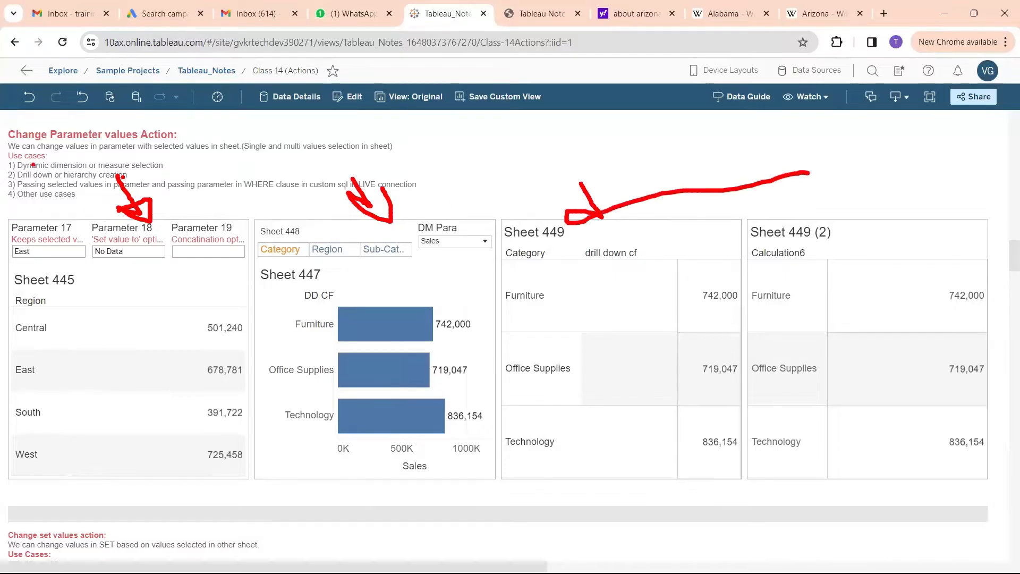
{"action": "left_click_drag", "start_coordinate": [16, 159], "coordinate": [84, 159]}
{"action": "key", "text": "Escape"}
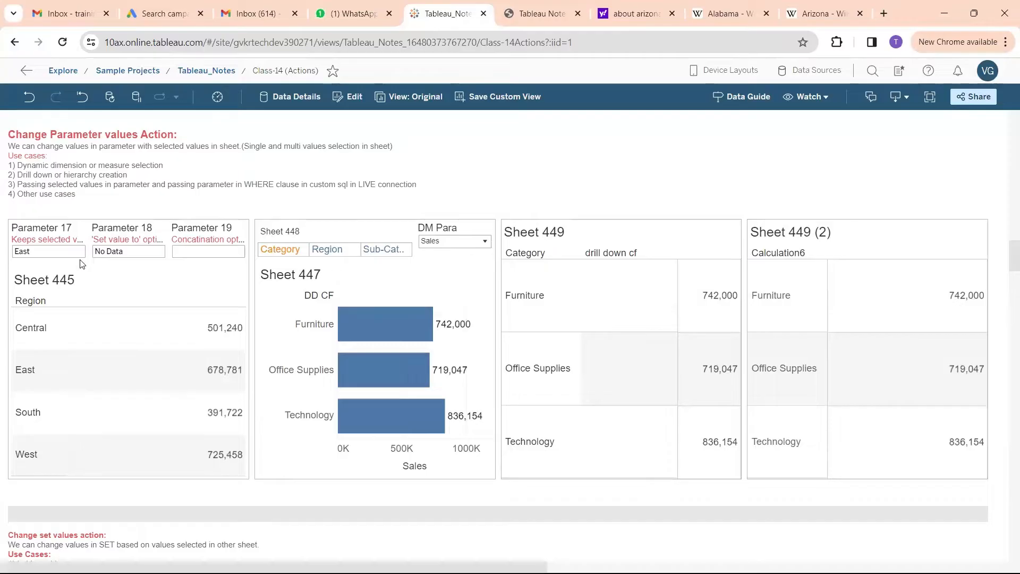
{"action": "key", "text": "ctrl+2"}
{"action": "left_click_drag", "start_coordinate": [62, 219], "coordinate": [137, 184]}
{"action": "mouse_move", "coordinate": [195, 208]}
{"action": "left_mouse_down"}
{"action": "mouse_move", "coordinate": [221, 212]}
{"action": "mouse_move", "coordinate": [140, 192]}
{"action": "left_mouse_up"}
{"action": "mouse_move", "coordinate": [103, 192]}
{"action": "left_mouse_down"}
{"action": "mouse_move", "coordinate": [225, 178]}
{"action": "mouse_move", "coordinate": [204, 176]}
{"action": "left_mouse_up"}
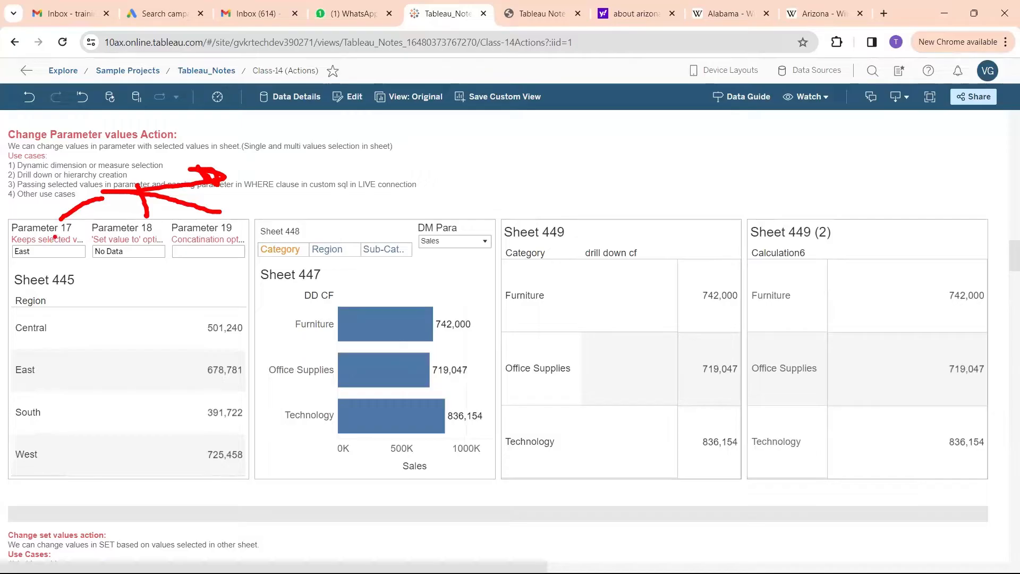
{"action": "mouse_move", "coordinate": [42, 239]}
{"action": "left_mouse_down"}
{"action": "mouse_move", "coordinate": [7, 244]}
{"action": "mouse_move", "coordinate": [55, 256]}
{"action": "mouse_move", "coordinate": [33, 238]}
{"action": "left_mouse_up"}
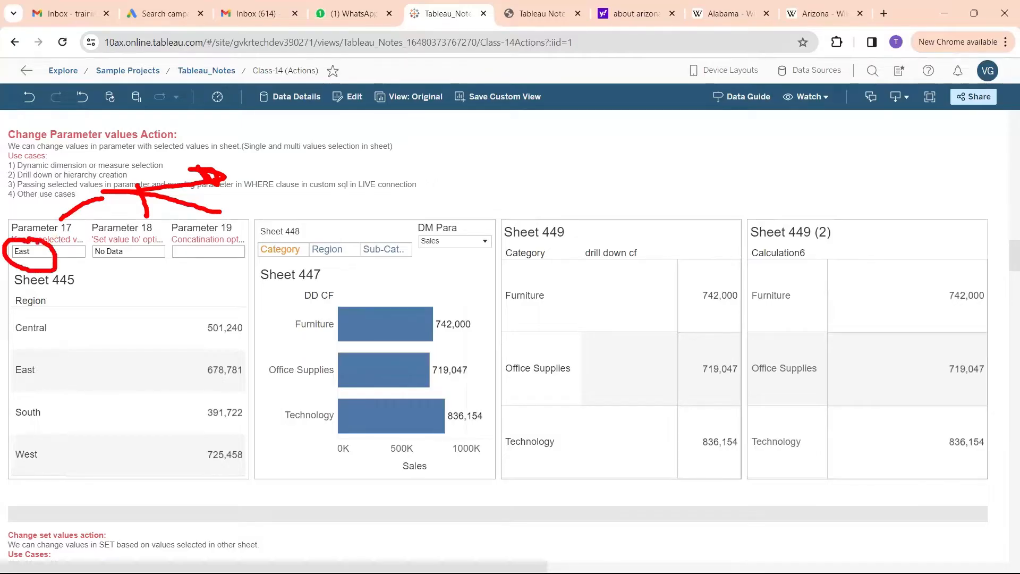
{"action": "mouse_move", "coordinate": [106, 240]}
{"action": "left_mouse_down"}
{"action": "mouse_move", "coordinate": [90, 256]}
{"action": "mouse_move", "coordinate": [138, 245]}
{"action": "mouse_move", "coordinate": [112, 244]}
{"action": "mouse_move", "coordinate": [174, 254]}
{"action": "mouse_move", "coordinate": [179, 241]}
{"action": "left_mouse_up"}
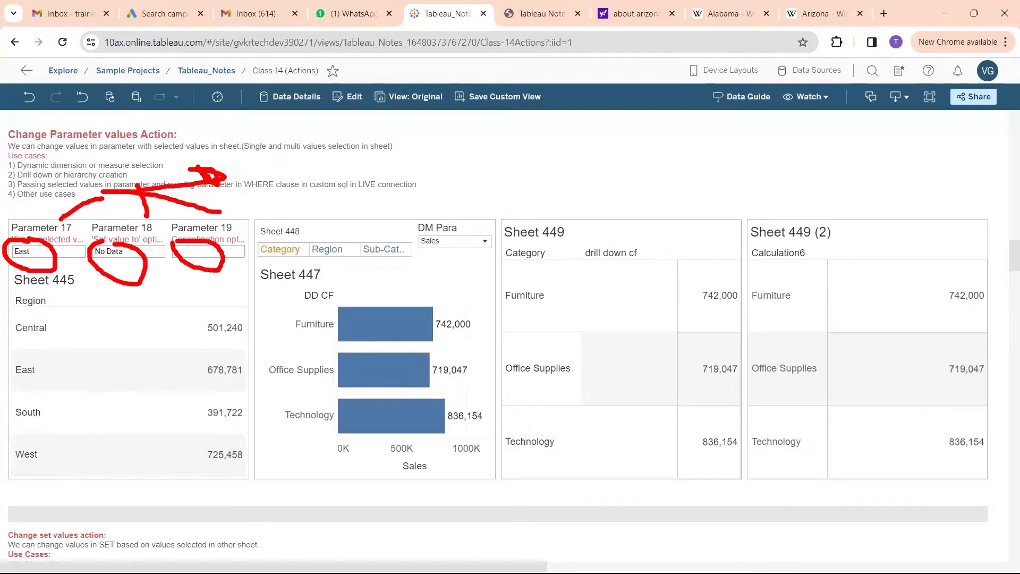
{"action": "key", "text": "Escape"}
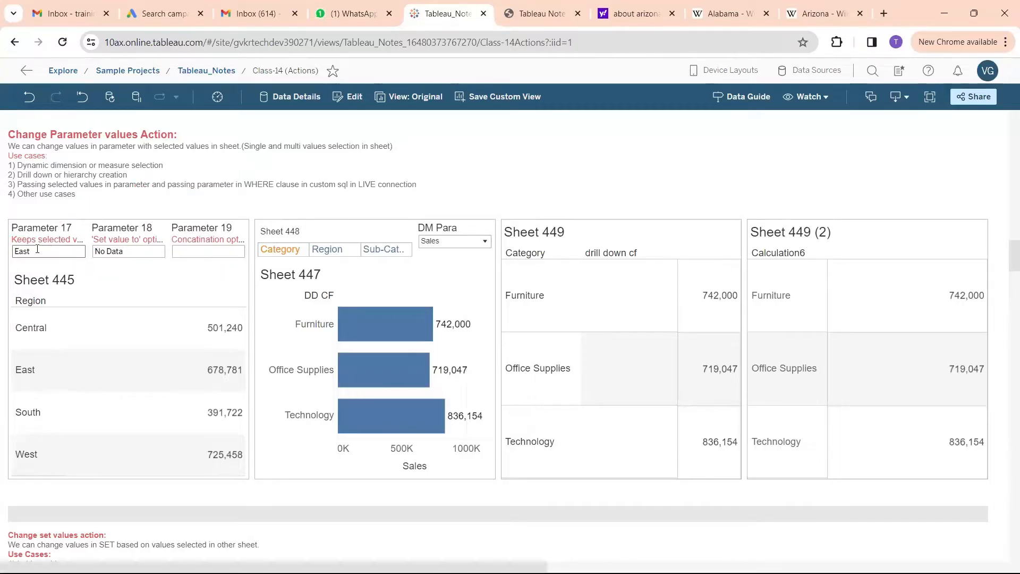
Check the values in Parameters 17, 18 and 19, and select the Central region in Sheet 445 to test their actions
{"action": "double_click", "coordinate": [54, 250]}
{"action": "left_click", "coordinate": [122, 251]}
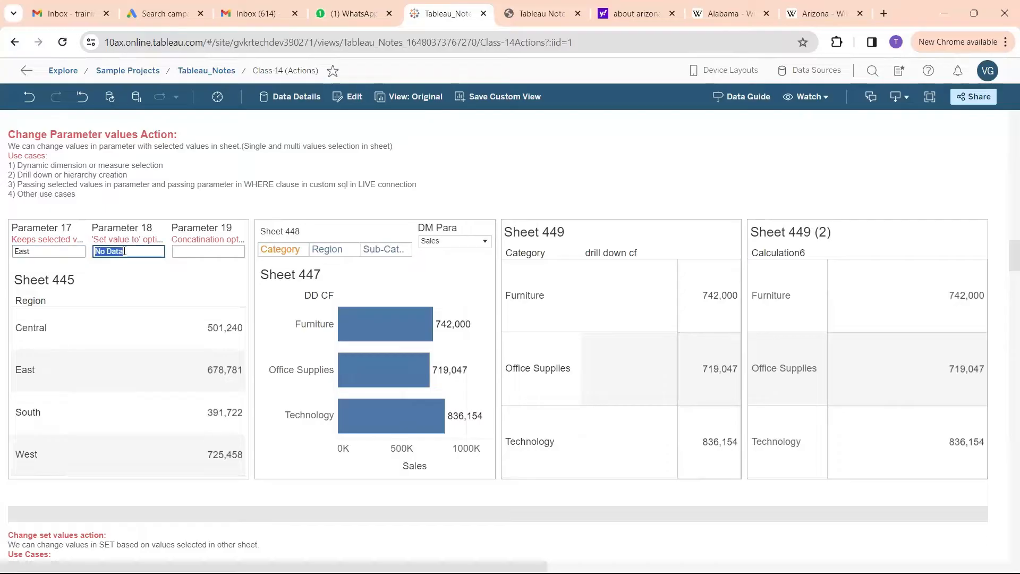
{"action": "left_click", "coordinate": [195, 251]}
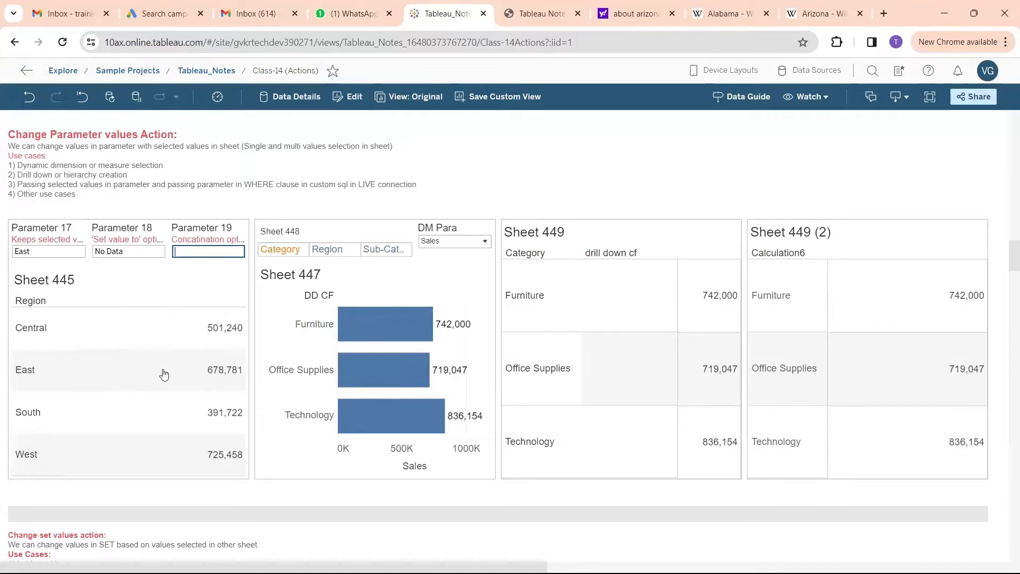
{"action": "left_click", "coordinate": [34, 330]}
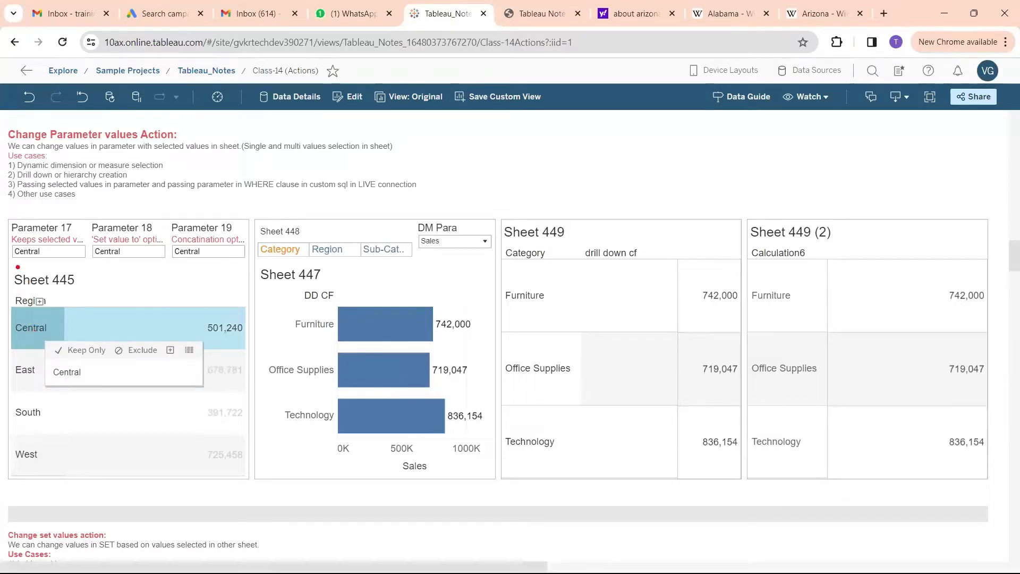
{"action": "left_click_drag", "start_coordinate": [15, 264], "coordinate": [204, 260]}
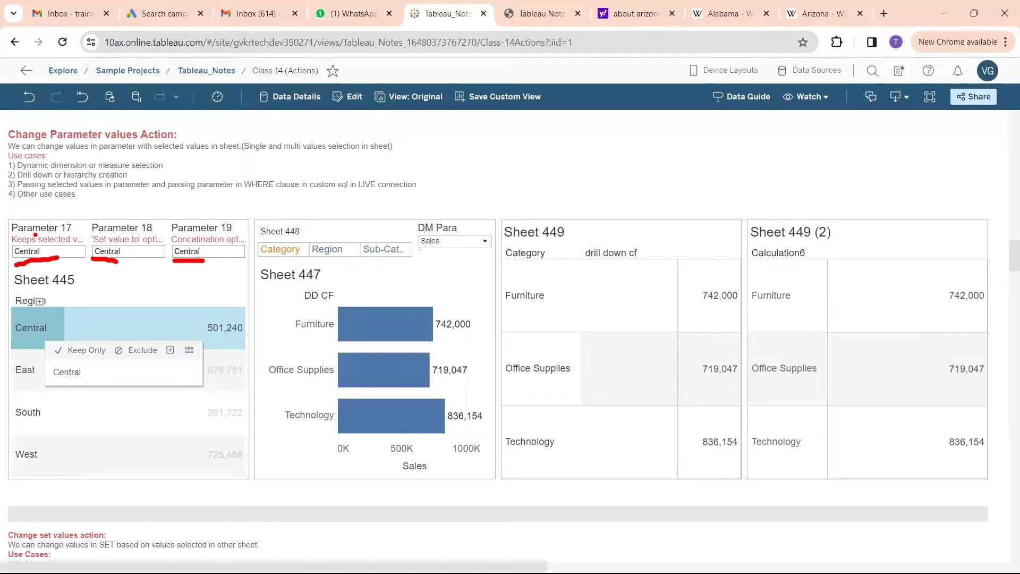
{"action": "left_click_drag", "start_coordinate": [35, 234], "coordinate": [56, 217]}
{"action": "left_click_drag", "start_coordinate": [96, 233], "coordinate": [146, 231]}
{"action": "left_click_drag", "start_coordinate": [192, 234], "coordinate": [206, 201]}
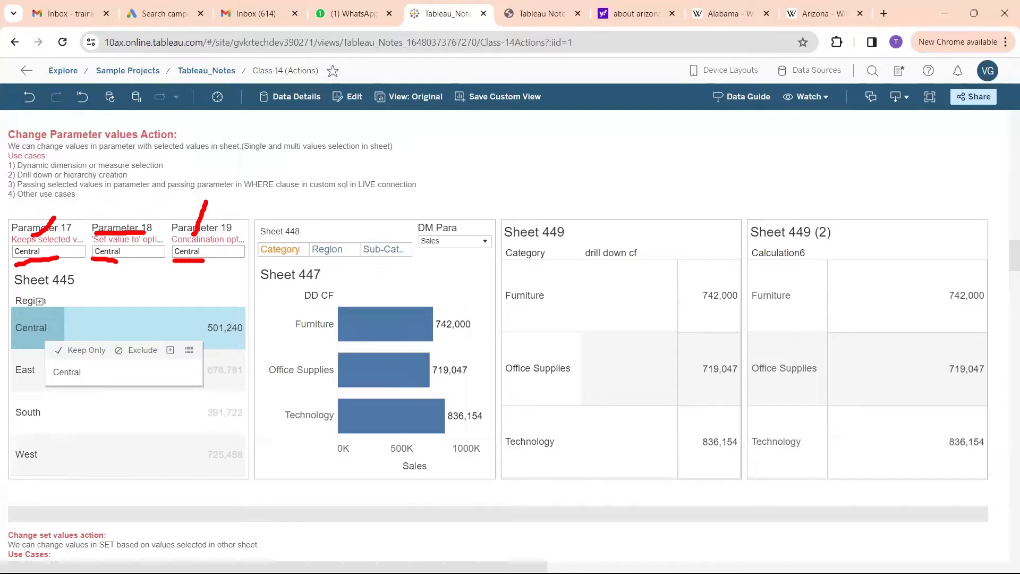
{"action": "mouse_move", "coordinate": [46, 228]}
{"action": "left_mouse_down"}
{"action": "mouse_move", "coordinate": [68, 227]}
{"action": "mouse_move", "coordinate": [72, 214]}
{"action": "left_mouse_up"}
{"action": "mouse_move", "coordinate": [22, 318]}
{"action": "left_mouse_down"}
{"action": "mouse_move", "coordinate": [10, 343]}
{"action": "mouse_move", "coordinate": [63, 324]}
{"action": "mouse_move", "coordinate": [26, 314]}
{"action": "left_mouse_up"}
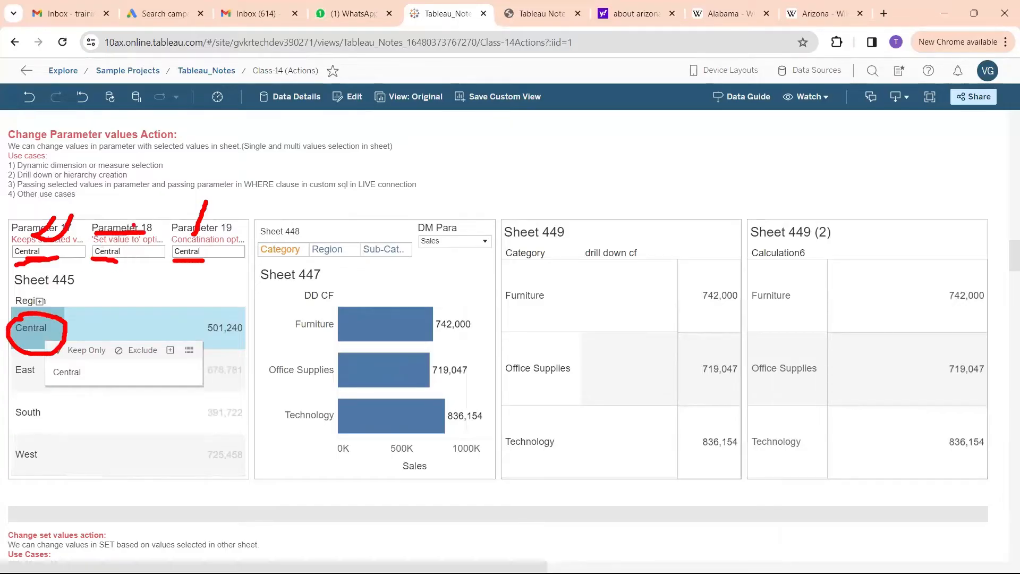
{"action": "mouse_move", "coordinate": [133, 226]}
{"action": "left_mouse_down"}
{"action": "mouse_move", "coordinate": [151, 209]}
{"action": "mouse_move", "coordinate": [152, 219]}
{"action": "left_mouse_up"}
{"action": "mouse_move", "coordinate": [152, 195]}
{"action": "left_mouse_down"}
{"action": "mouse_move", "coordinate": [199, 196]}
{"action": "mouse_move", "coordinate": [213, 161]}
{"action": "mouse_move", "coordinate": [246, 174]}
{"action": "left_mouse_up"}
{"action": "key", "text": "Escape"}
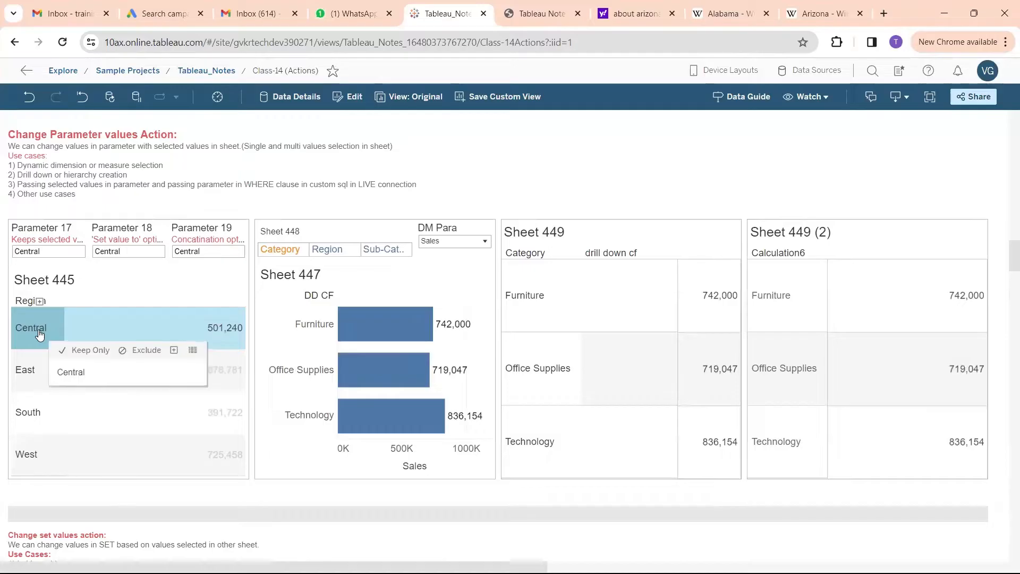
Deselect the Central region in Sheet 445 and examine how Parameters 17, 18 and 19 respond to the cleared selection
{"action": "left_click", "coordinate": [38, 330]}
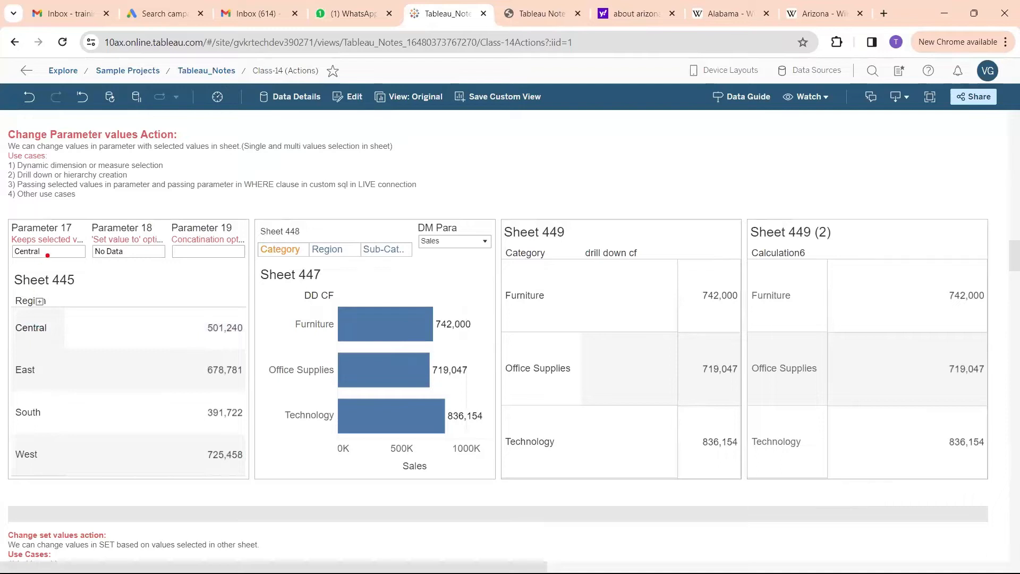
{"action": "left_click_drag", "start_coordinate": [20, 259], "coordinate": [39, 259]}
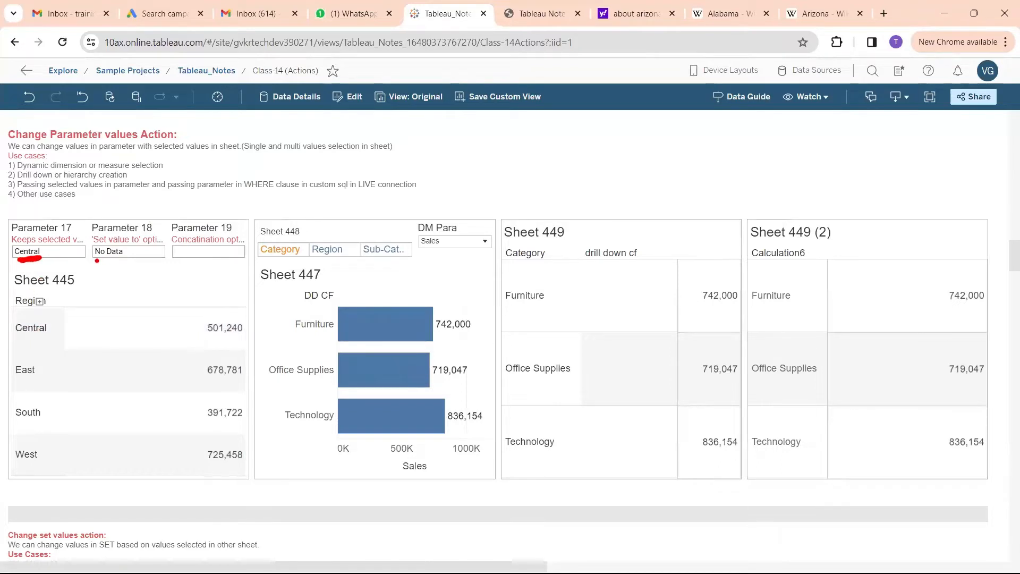
{"action": "left_click_drag", "start_coordinate": [97, 260], "coordinate": [124, 260]}
{"action": "mouse_move", "coordinate": [14, 316]}
{"action": "left_mouse_down"}
{"action": "mouse_move", "coordinate": [72, 343]}
{"action": "mouse_move", "coordinate": [20, 312]}
{"action": "left_mouse_up"}
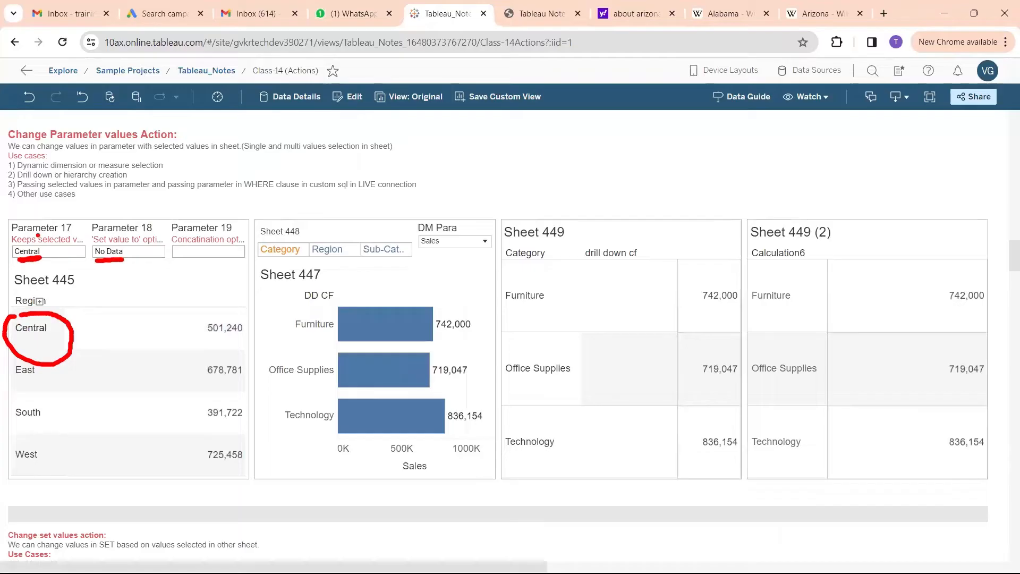
{"action": "left_click_drag", "start_coordinate": [38, 236], "coordinate": [57, 214]}
{"action": "mouse_move", "coordinate": [47, 266]}
{"action": "left_mouse_down"}
{"action": "mouse_move", "coordinate": [39, 257]}
{"action": "mouse_move", "coordinate": [45, 268]}
{"action": "mouse_move", "coordinate": [60, 262]}
{"action": "left_mouse_up"}
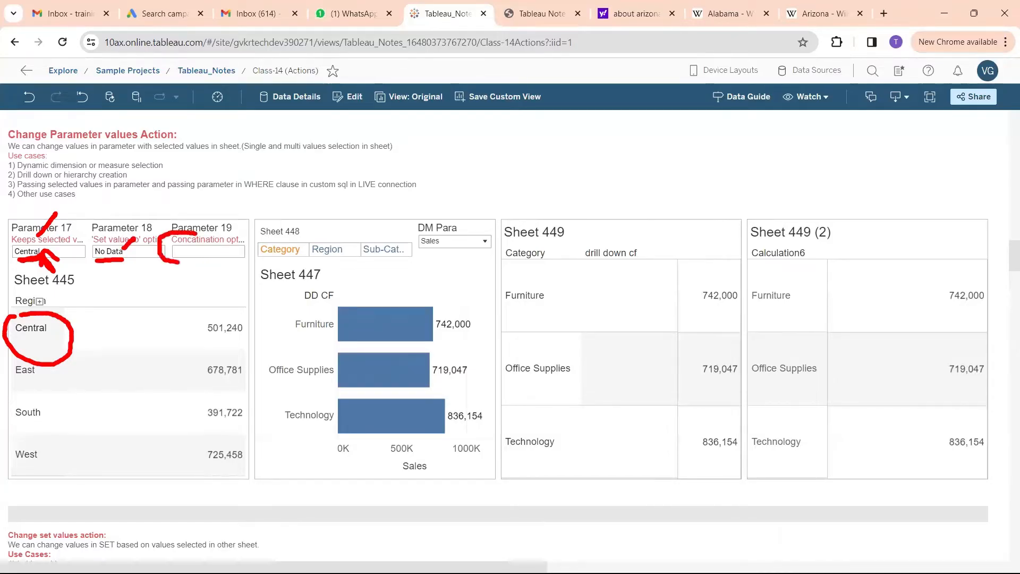
{"action": "key", "text": "Escape"}
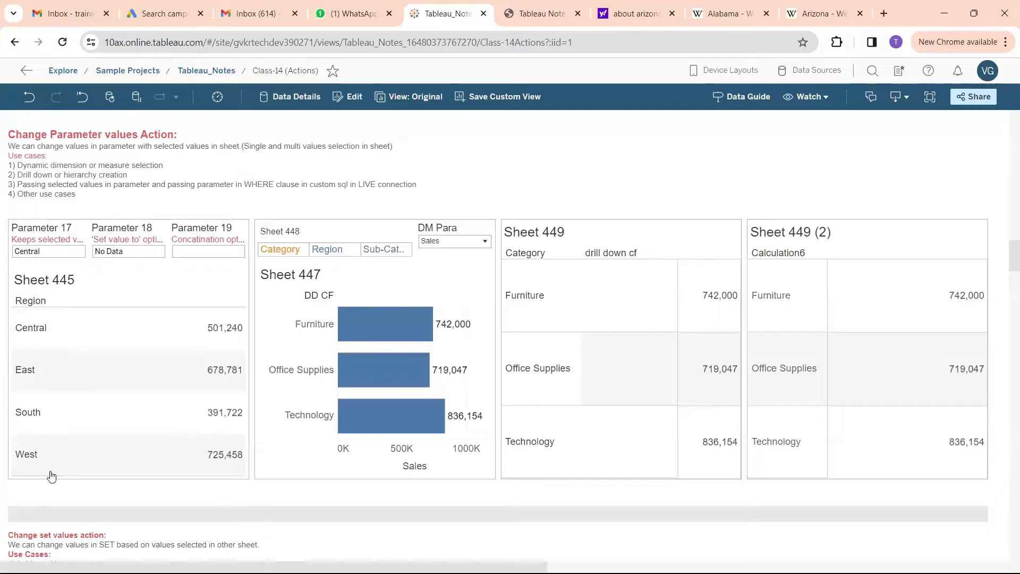
Select the Central, East and South regions together in Sheet 445 and examine the concatenated value in Parameter 19
{"action": "left_click", "coordinate": [28, 329]}
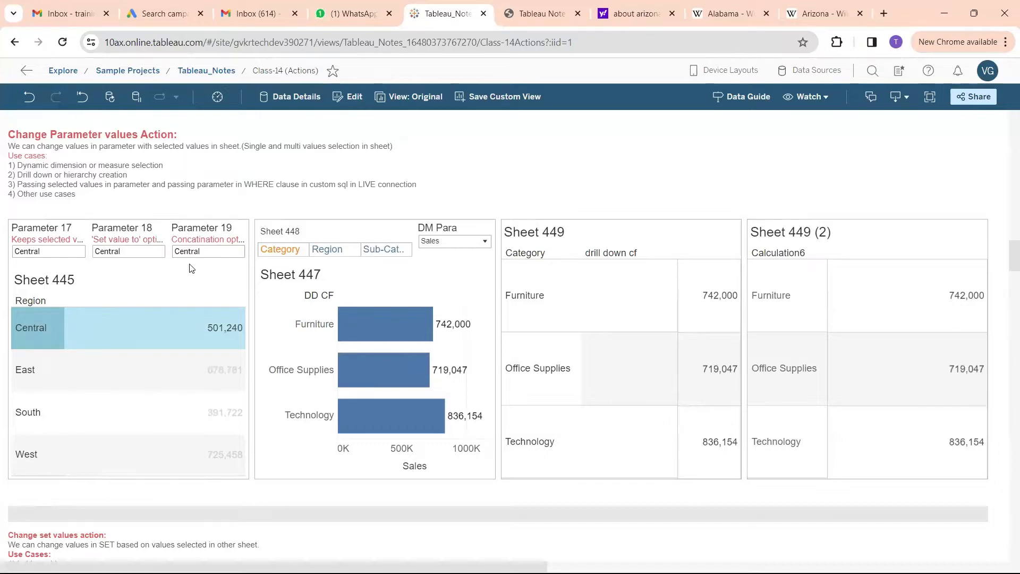
{"action": "left_click", "coordinate": [28, 374], "text": "ctrl"}
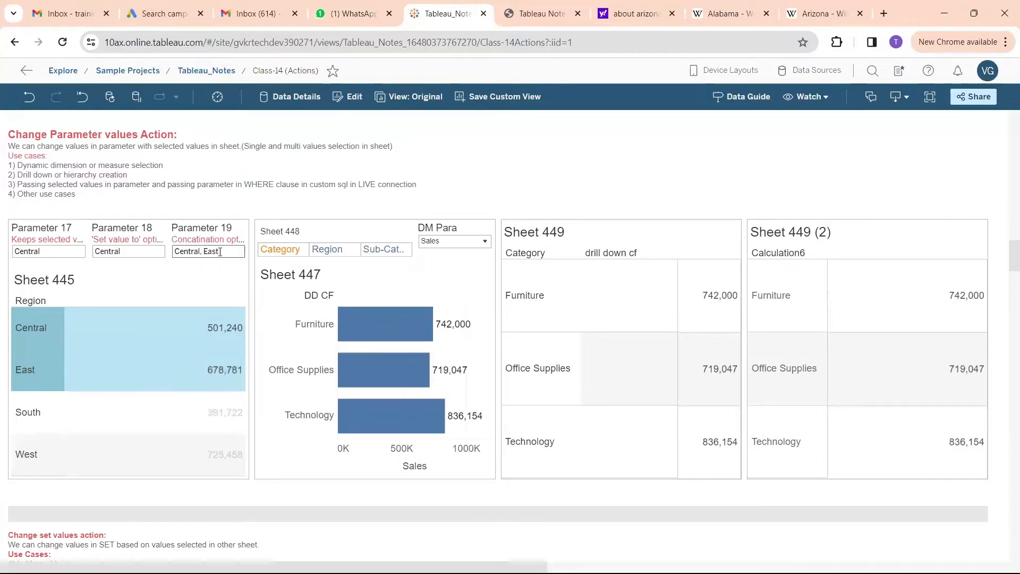
{"action": "left_click_drag", "start_coordinate": [220, 252], "coordinate": [177, 258]}
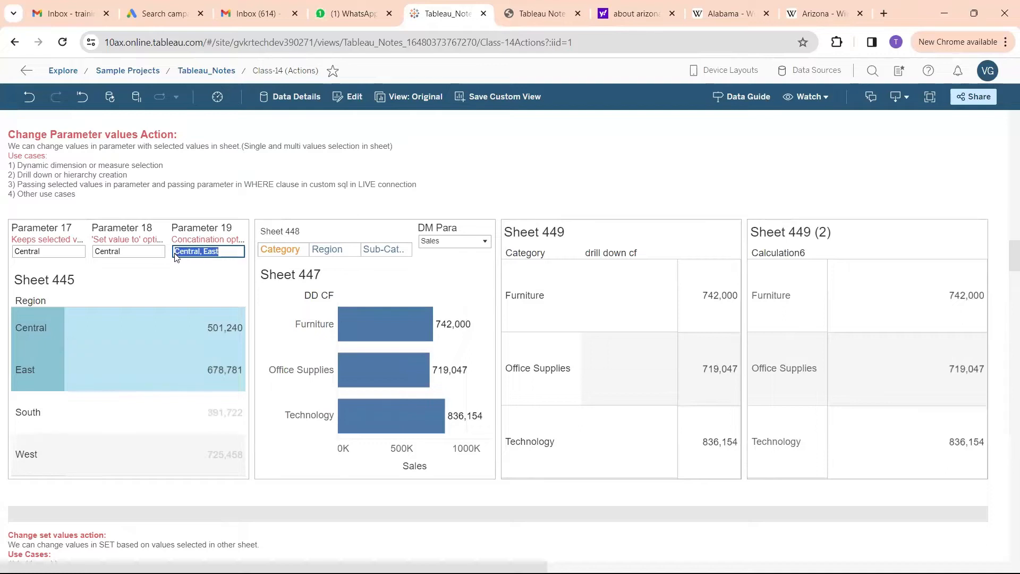
{"action": "mouse_move", "coordinate": [52, 392]}
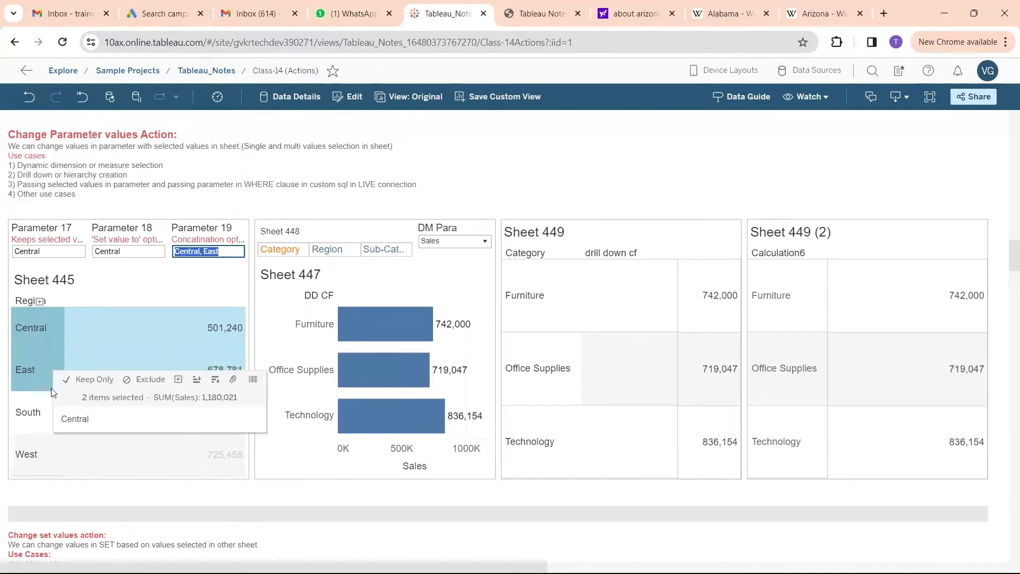
{"action": "left_click", "coordinate": [34, 418], "text": "ctrl"}
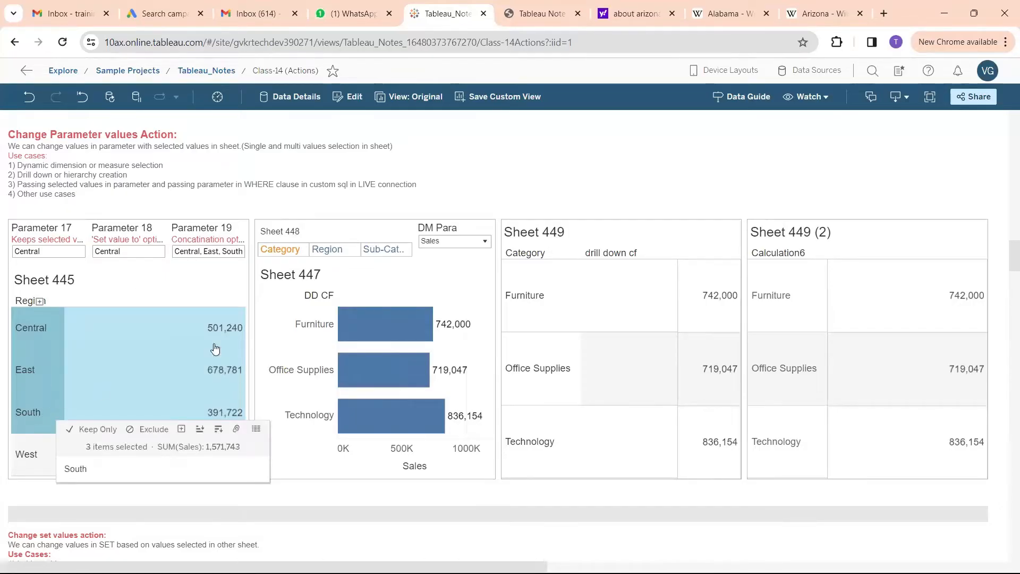
{"action": "left_click", "coordinate": [200, 253]}
{"action": "triple_click", "coordinate": [200, 254]}
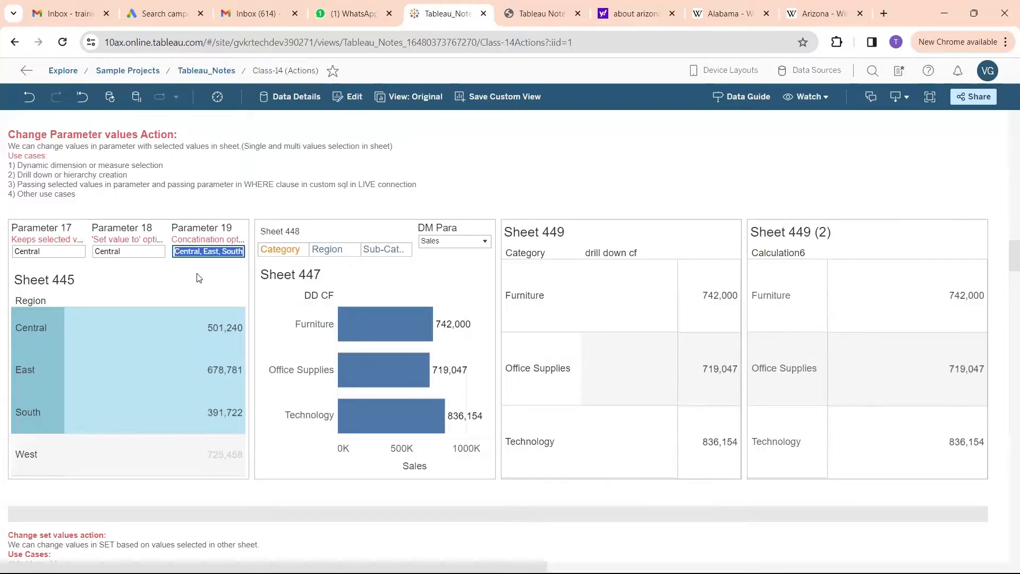
Reduce the Sheet 445 selection to the Central region, deselect it, and examine the values of Parameters 17, 18 and 19
{"action": "left_click", "coordinate": [200, 235]}
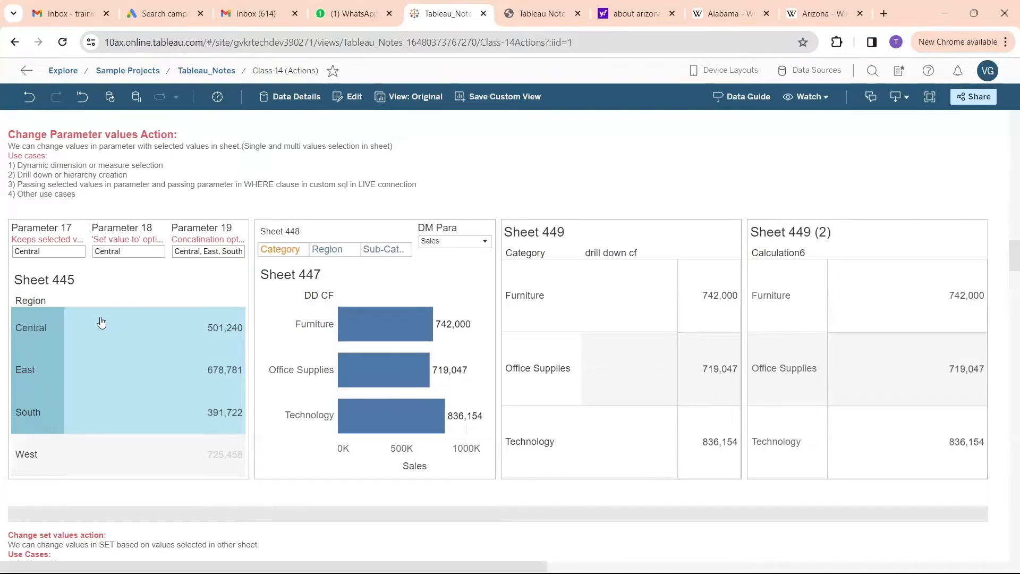
{"action": "left_click", "coordinate": [25, 320]}
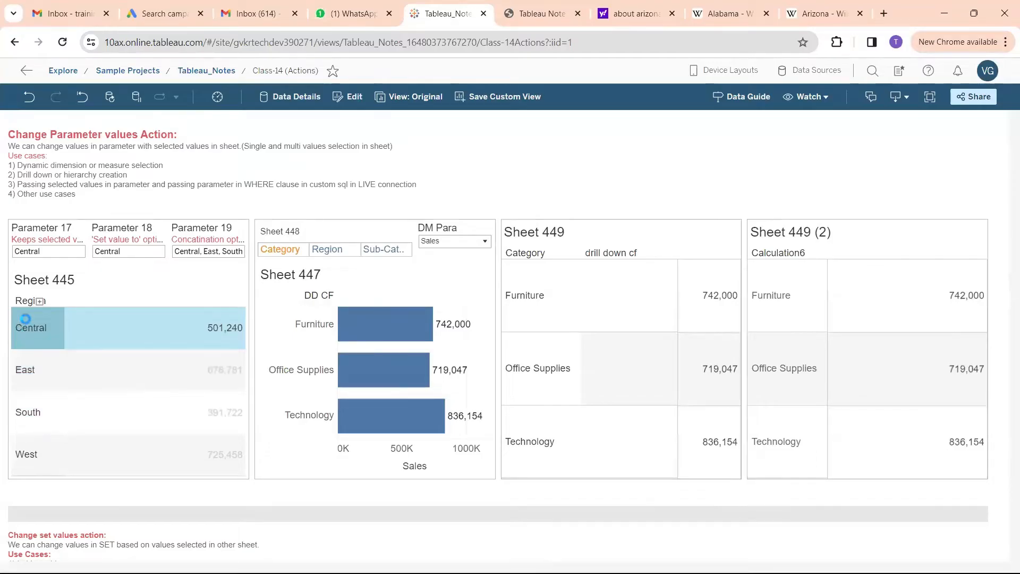
{"action": "left_click", "coordinate": [28, 327]}
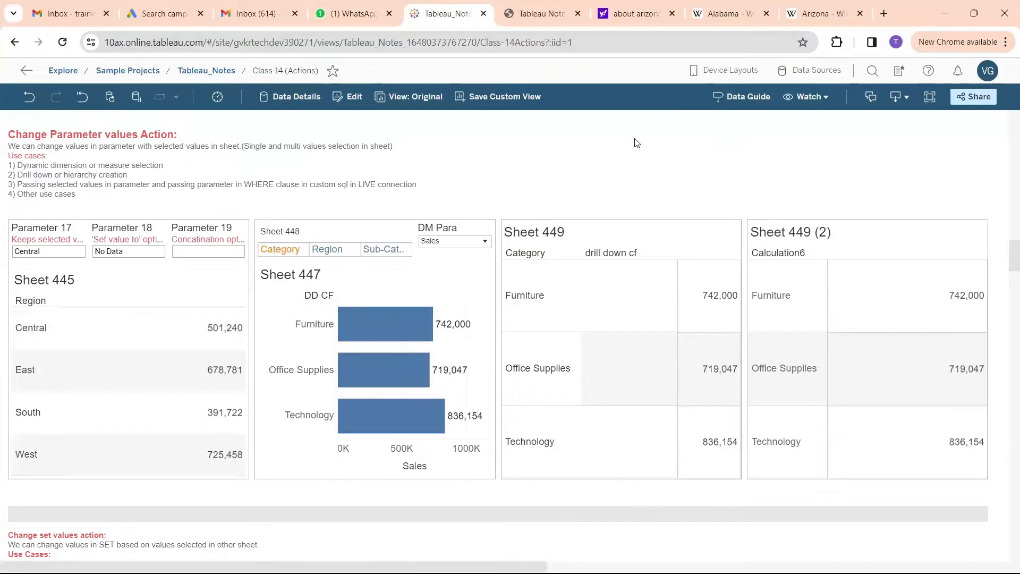
Switch to the Book2 workbook in Tableau Desktop, add a new worksheet and clear the existing field search
{"action": "mouse_move", "coordinate": [640, 572]}
{"action": "mouse_move", "coordinate": [519, 558]}
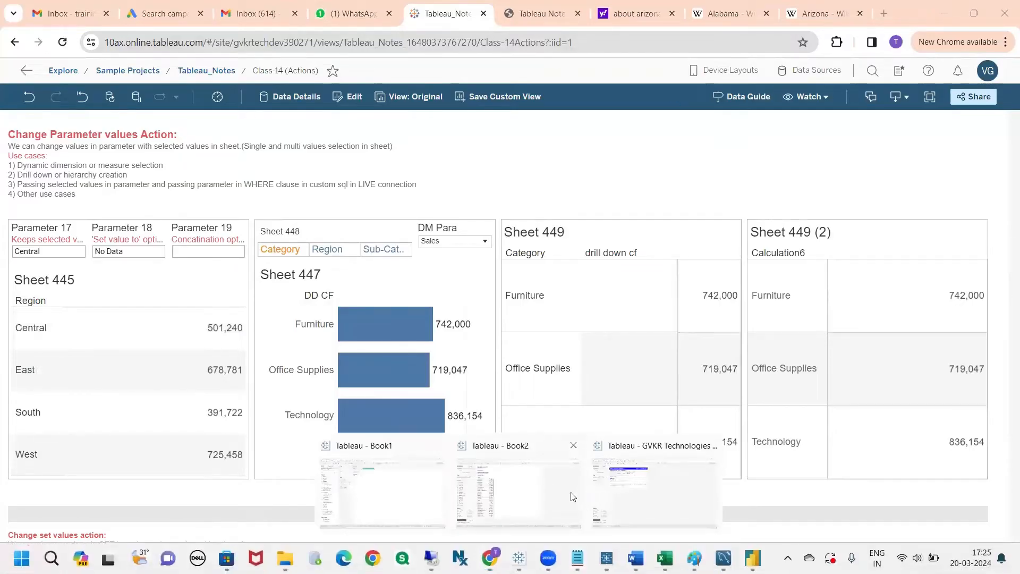
{"action": "left_click", "coordinate": [586, 502]}
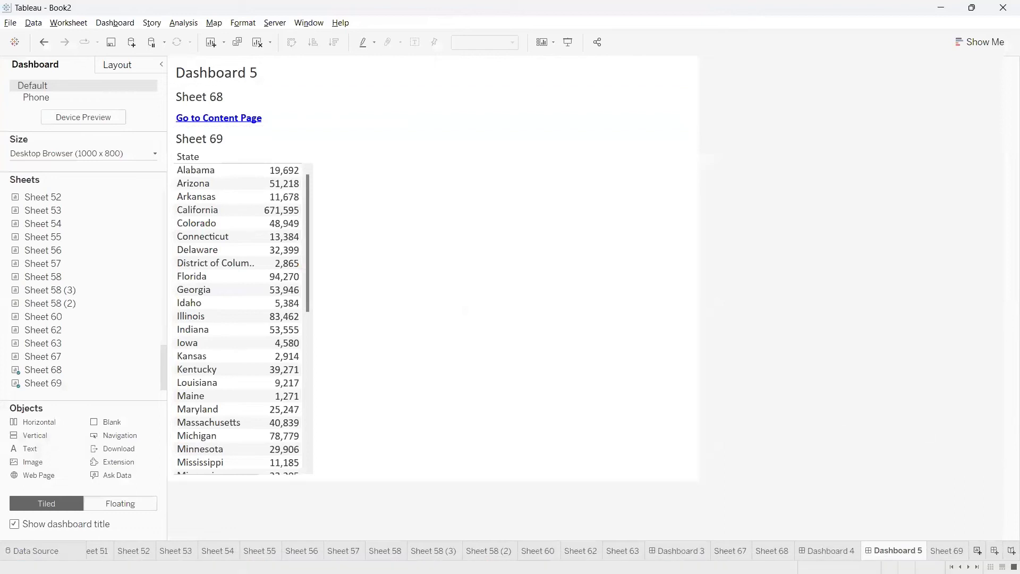
{"action": "left_click", "coordinate": [978, 551]}
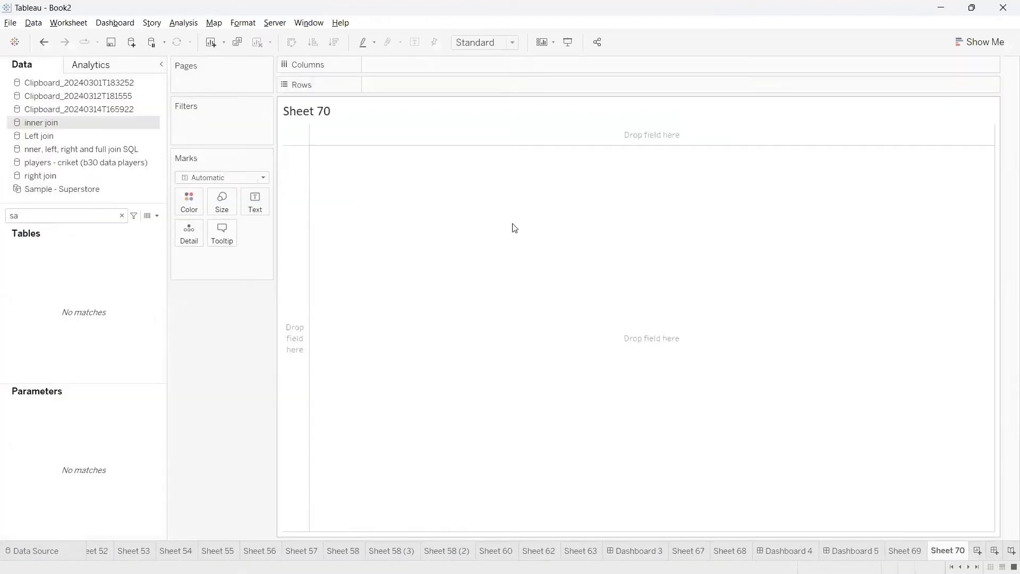
{"action": "left_click", "coordinate": [113, 217]}
{"action": "left_click", "coordinate": [121, 217]}
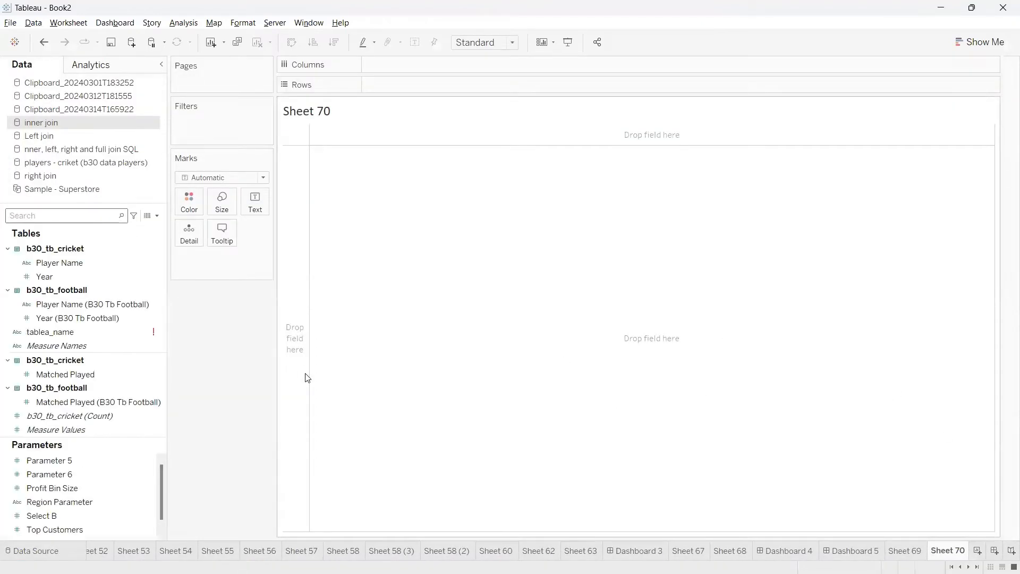
{"action": "key", "text": "alt+Tab"}
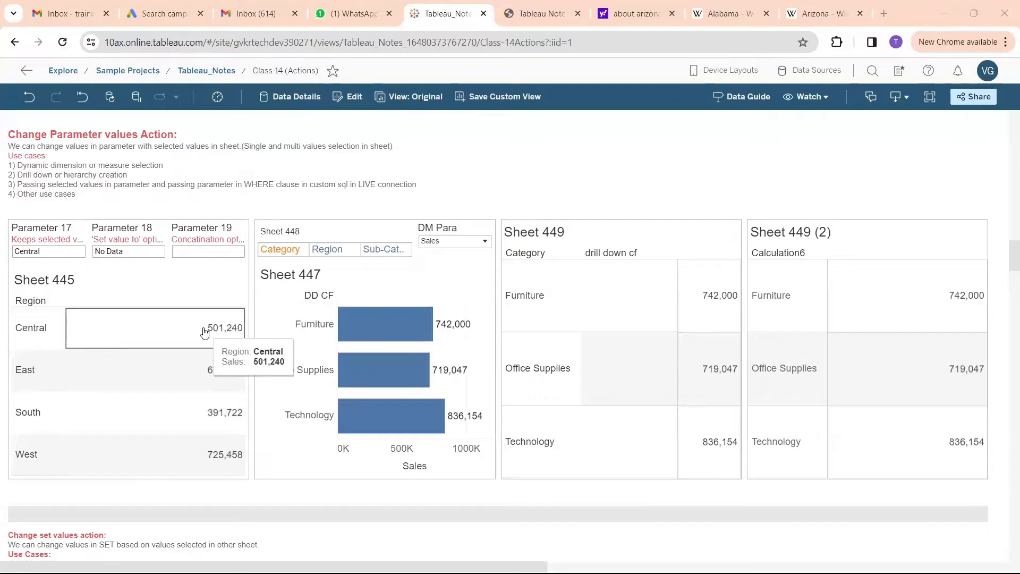
{"action": "key", "text": "alt+Tab"}
Build a text table of Sales by Region from the Sample - Superstore data source, with Region on rows
{"action": "left_click", "coordinate": [90, 213]}
{"action": "type", "text": "re"}
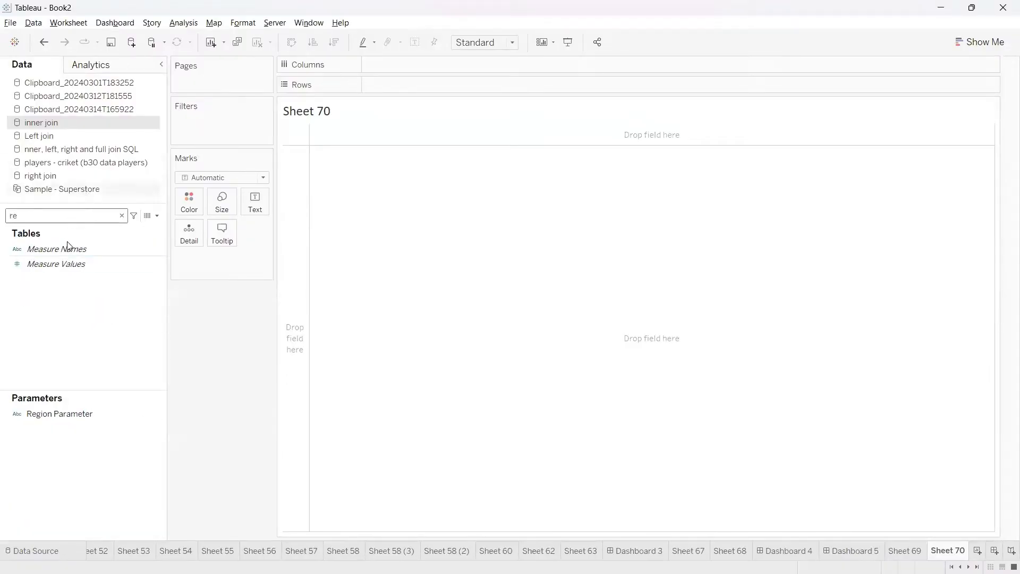
{"action": "left_click_drag", "start_coordinate": [68, 275], "coordinate": [398, 87]}
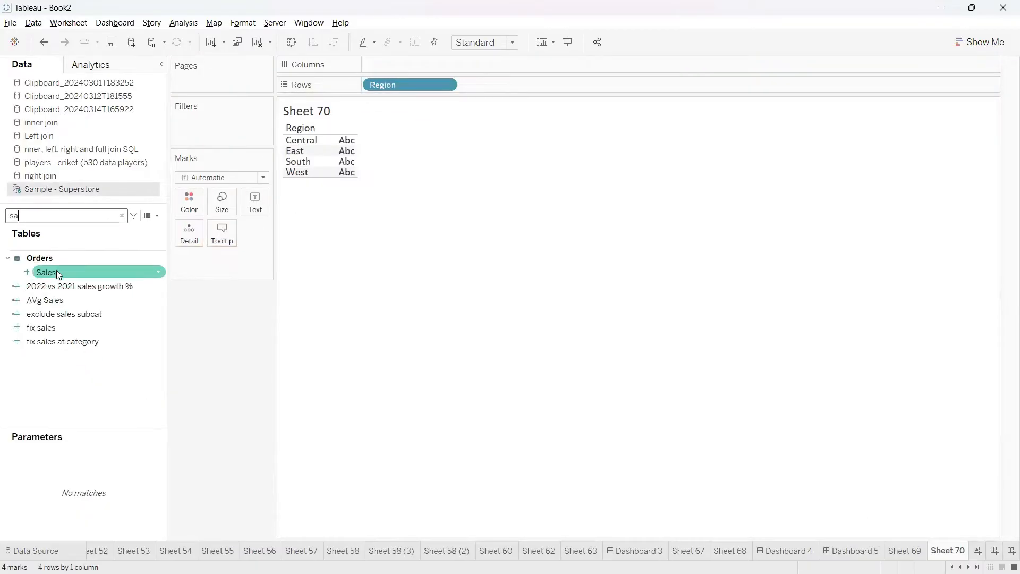
{"action": "left_click_drag", "start_coordinate": [56, 270], "coordinate": [259, 204]}
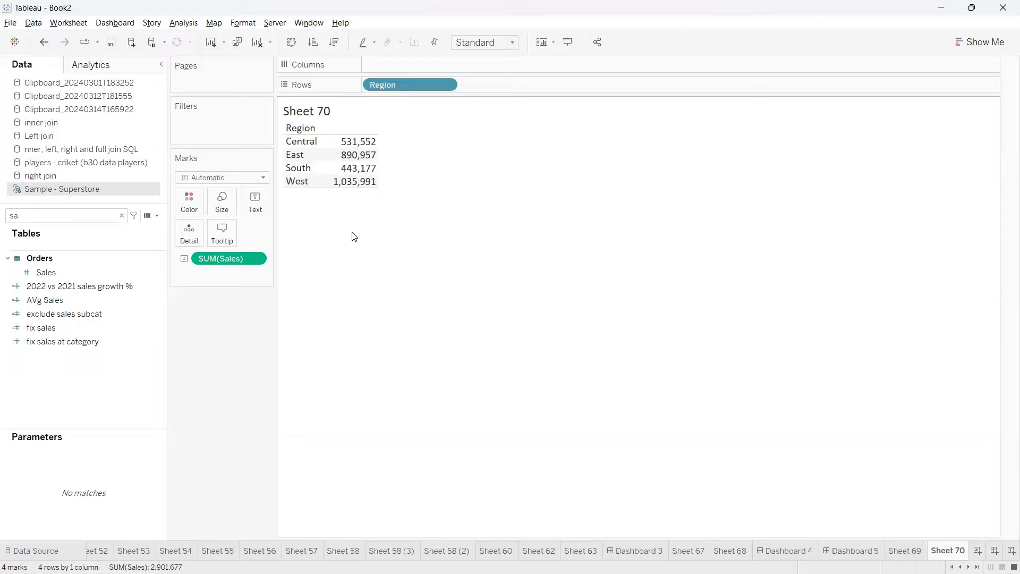
Select and clear the Central and East rows in the table to examine how region marks are selected
{"action": "left_click", "coordinate": [365, 144]}
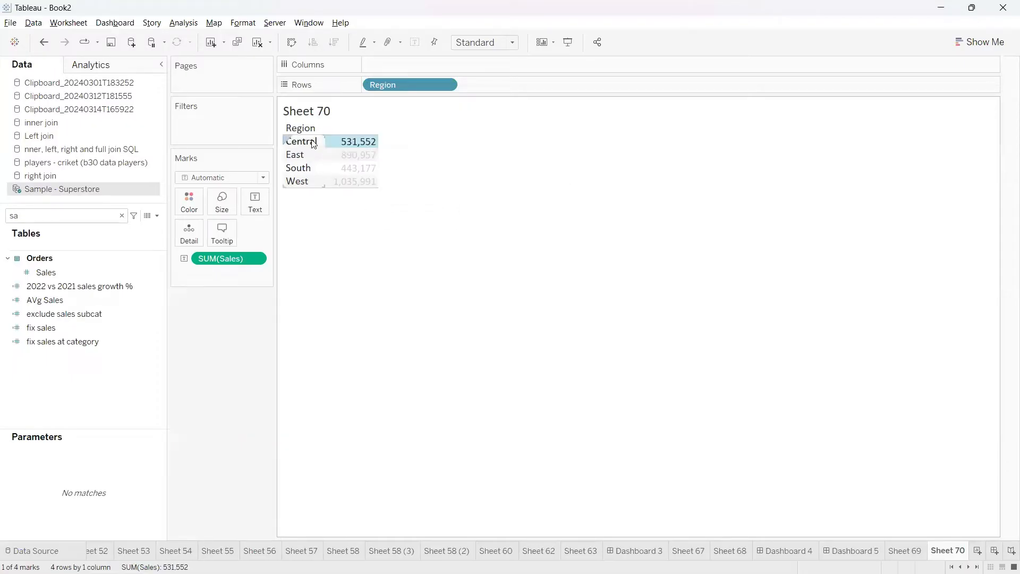
{"action": "left_click", "coordinate": [313, 217]}
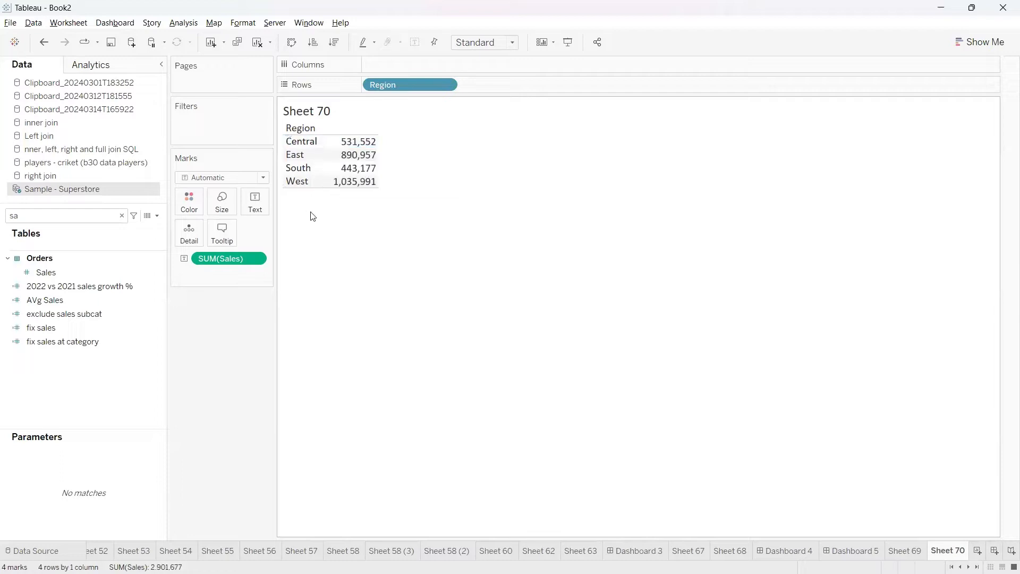
{"action": "left_click", "coordinate": [351, 164]}
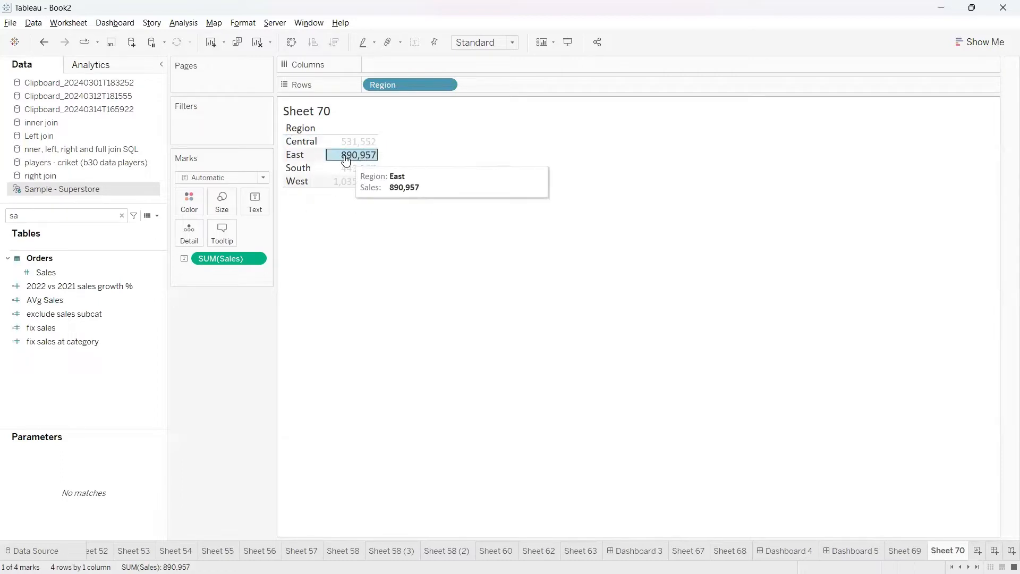
{"action": "left_click", "coordinate": [301, 158]}
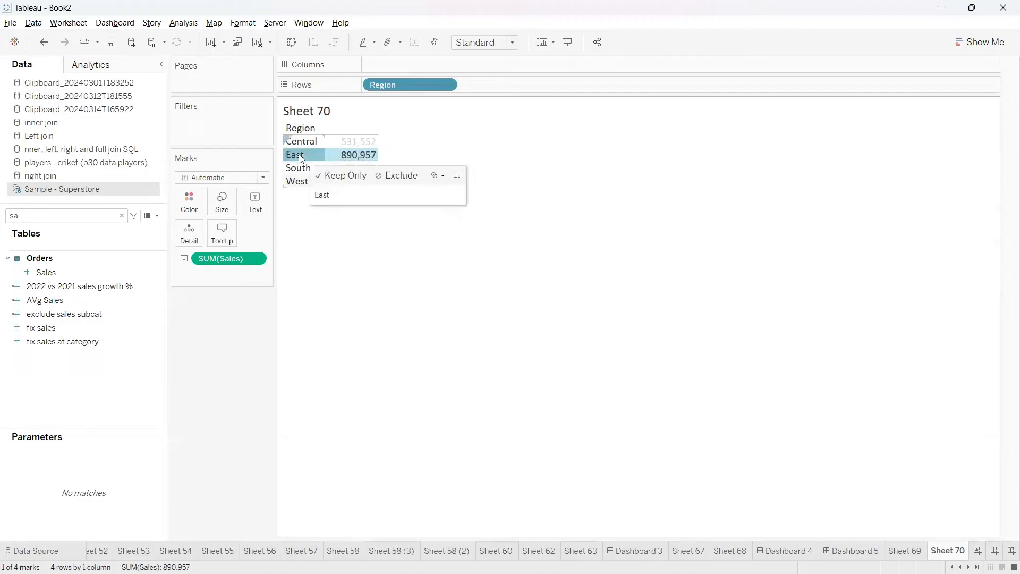
{"action": "left_click", "coordinate": [301, 157]}
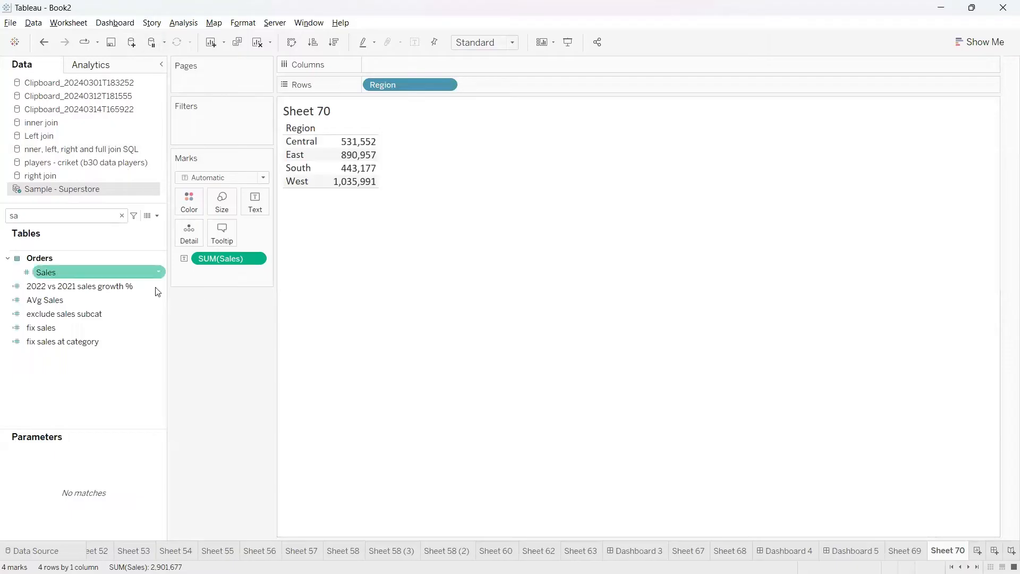
Clear the field search and start a new parameter named Parameter 7 - Para action with data type String
{"action": "left_click", "coordinate": [128, 217]}
{"action": "left_click", "coordinate": [122, 215]}
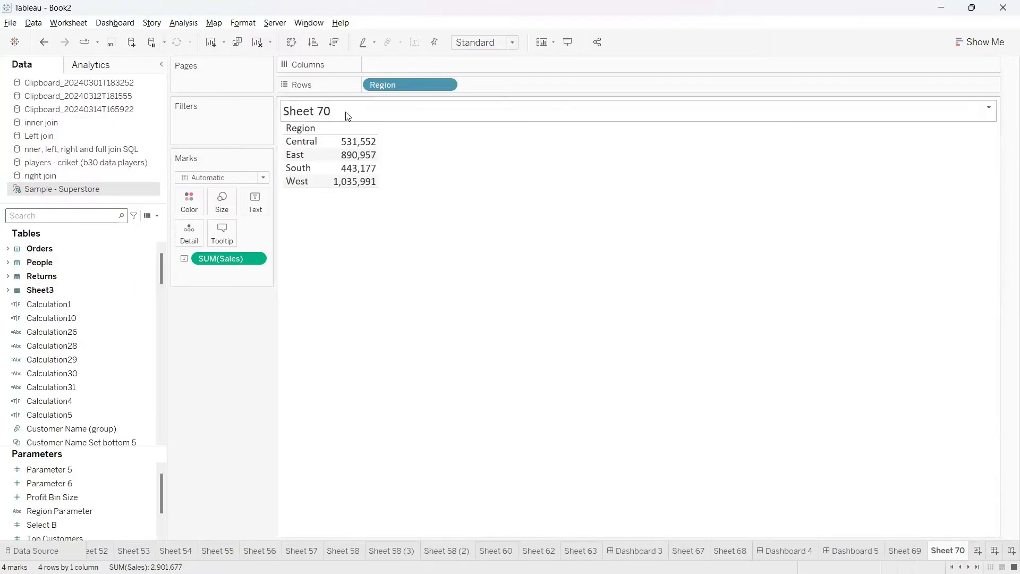
{"action": "left_click", "coordinate": [158, 216]}
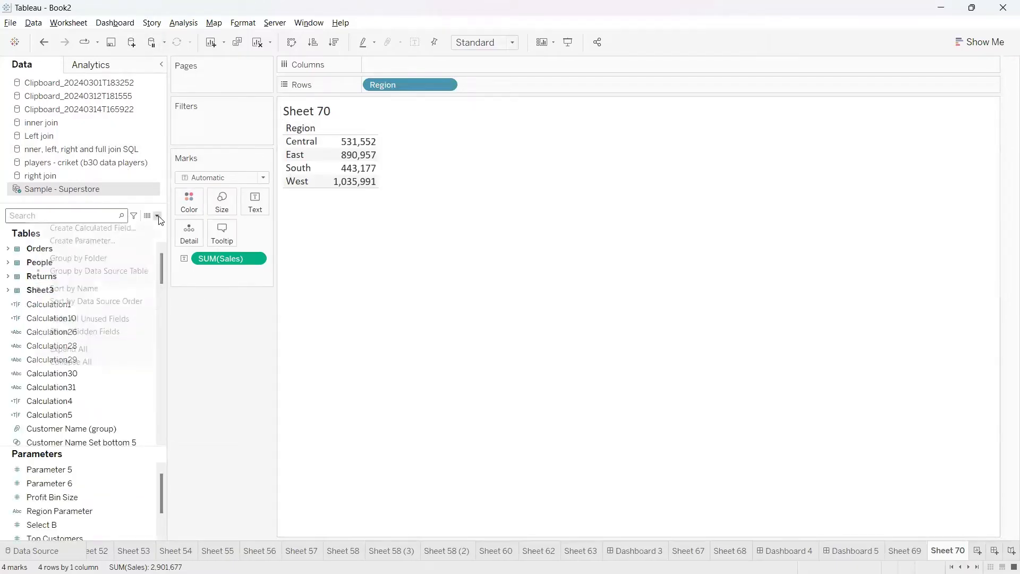
{"action": "left_click", "coordinate": [112, 238]}
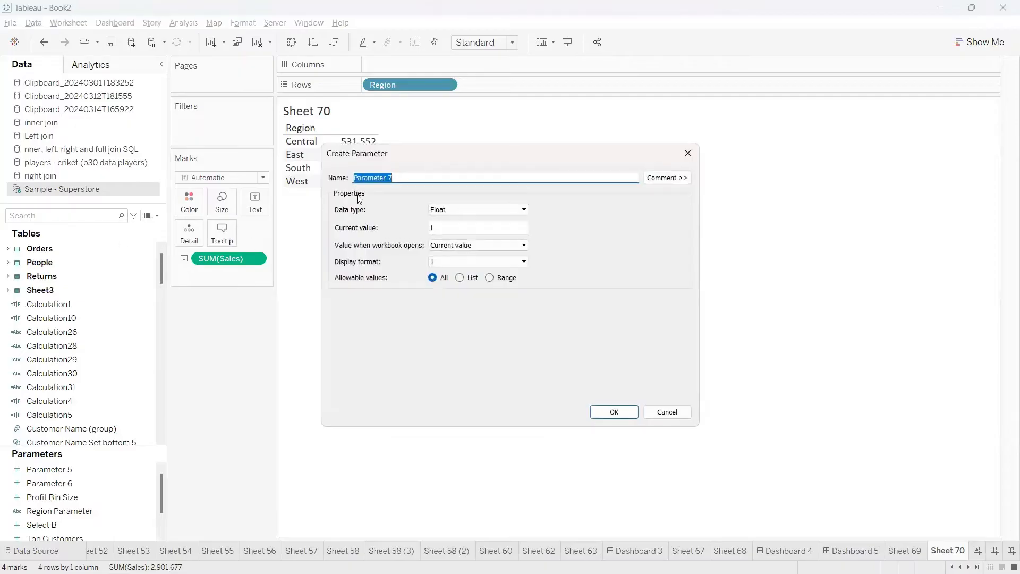
{"action": "left_click", "coordinate": [405, 179]}
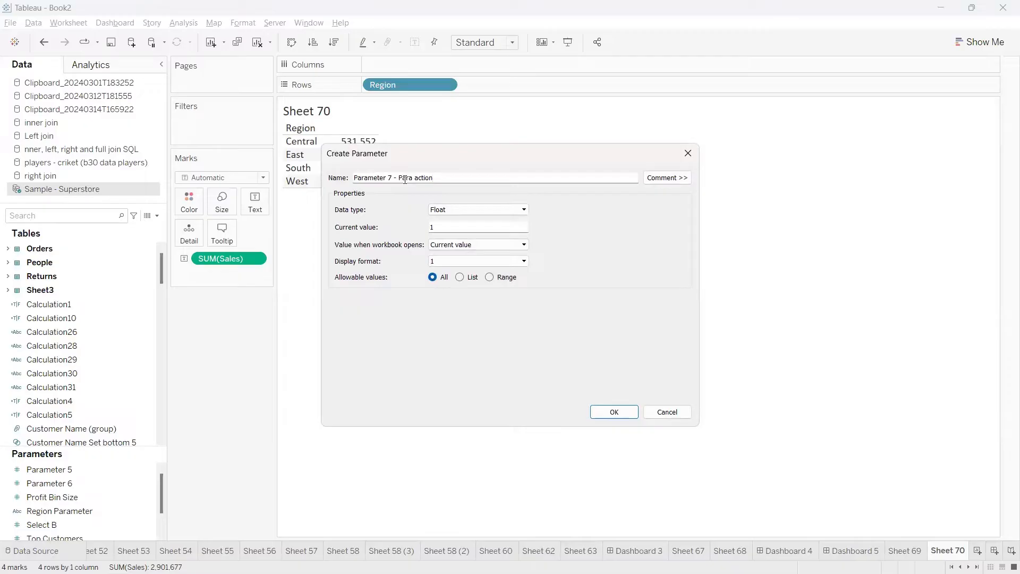
{"action": "left_click", "coordinate": [486, 211]}
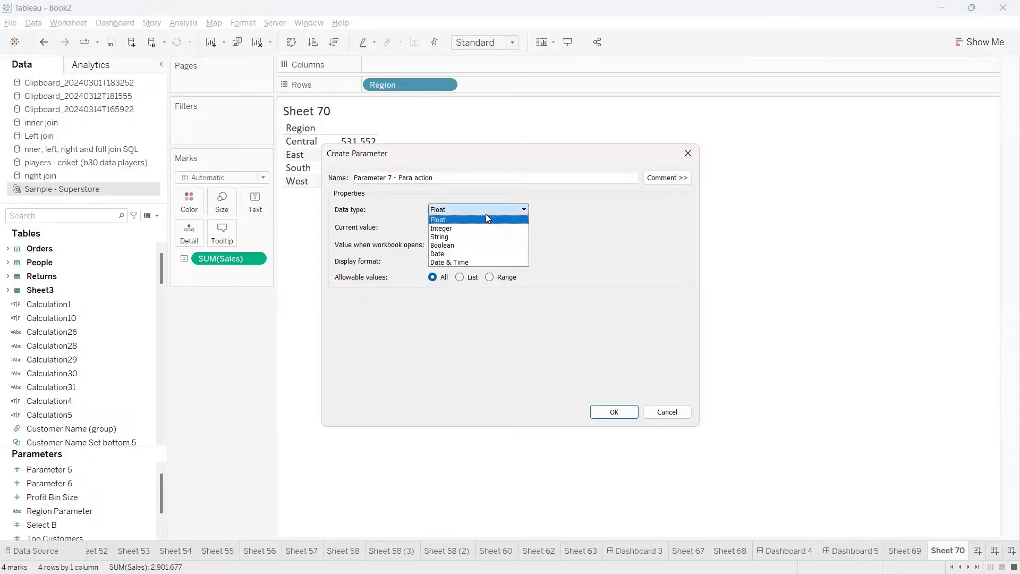
{"action": "left_click", "coordinate": [454, 237]}
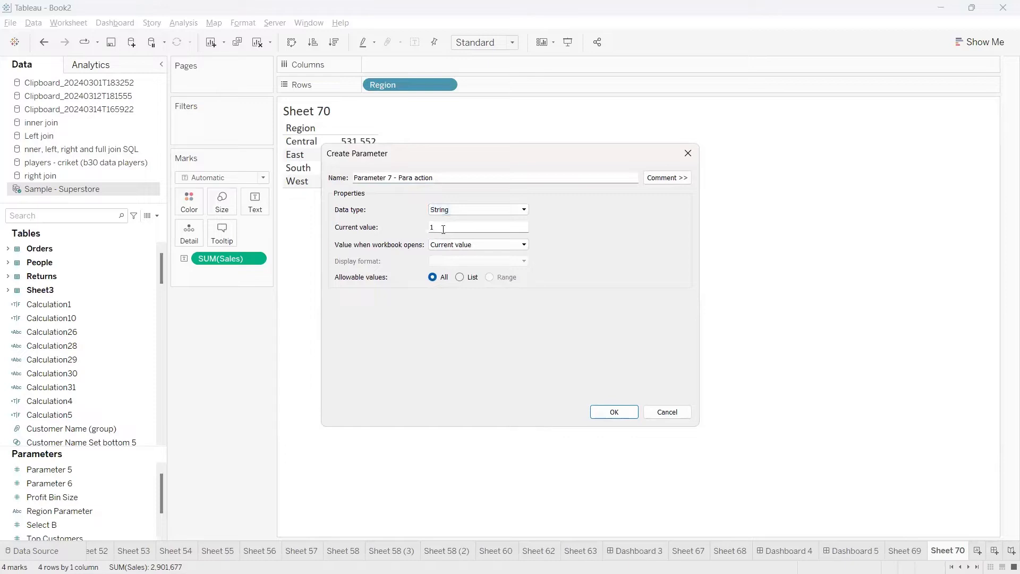
Set the new parameter's current value to East
{"action": "left_click_drag", "start_coordinate": [441, 228], "coordinate": [419, 230]}
{"action": "type", "text": "East"}
{"action": "left_click_drag", "start_coordinate": [445, 227], "coordinate": [413, 227]}
{"action": "left_click", "coordinate": [449, 229]}
{"action": "left_click_drag", "start_coordinate": [456, 228], "coordinate": [412, 222]}
{"action": "left_click", "coordinate": [452, 226]}
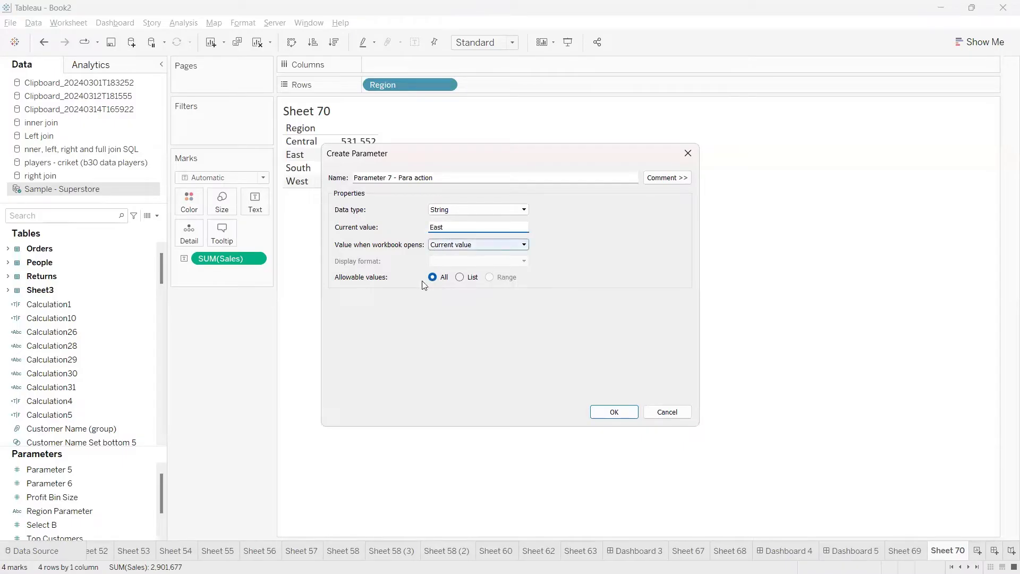
{"action": "left_click_drag", "start_coordinate": [449, 228], "coordinate": [419, 233]}
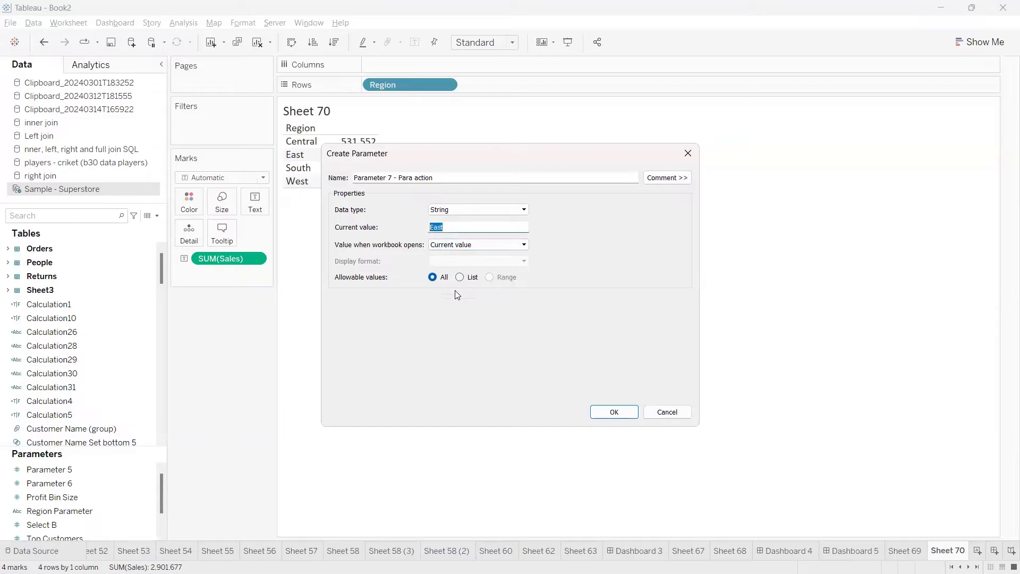
Finish creating Parameter 7 - Para action with all values allowed and show its control on the worksheet
{"action": "left_click", "coordinate": [435, 177]}
{"action": "left_click_drag", "start_coordinate": [431, 178], "coordinate": [353, 178]}
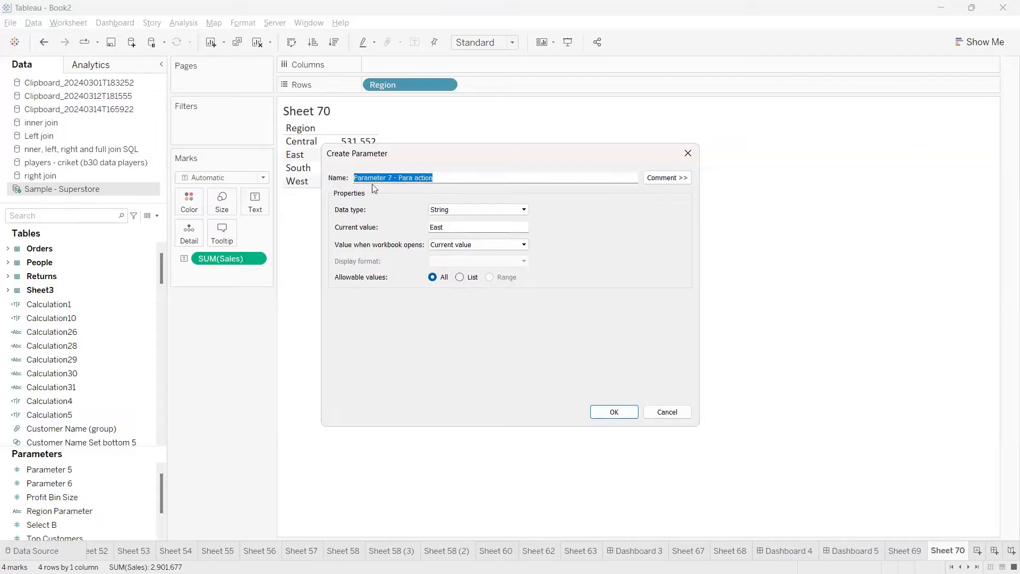
{"action": "left_click", "coordinate": [437, 178]}
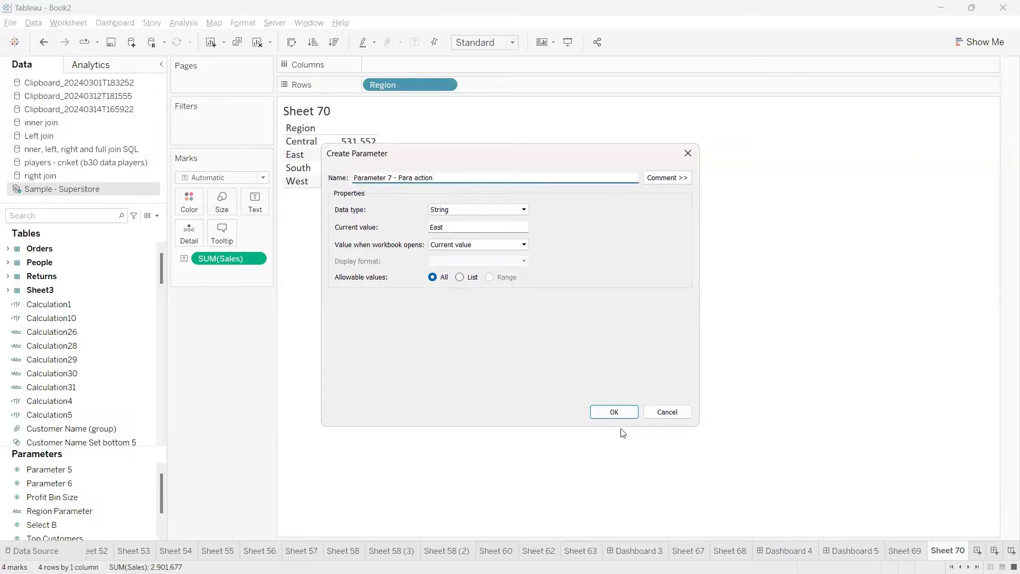
{"action": "left_click", "coordinate": [613, 414]}
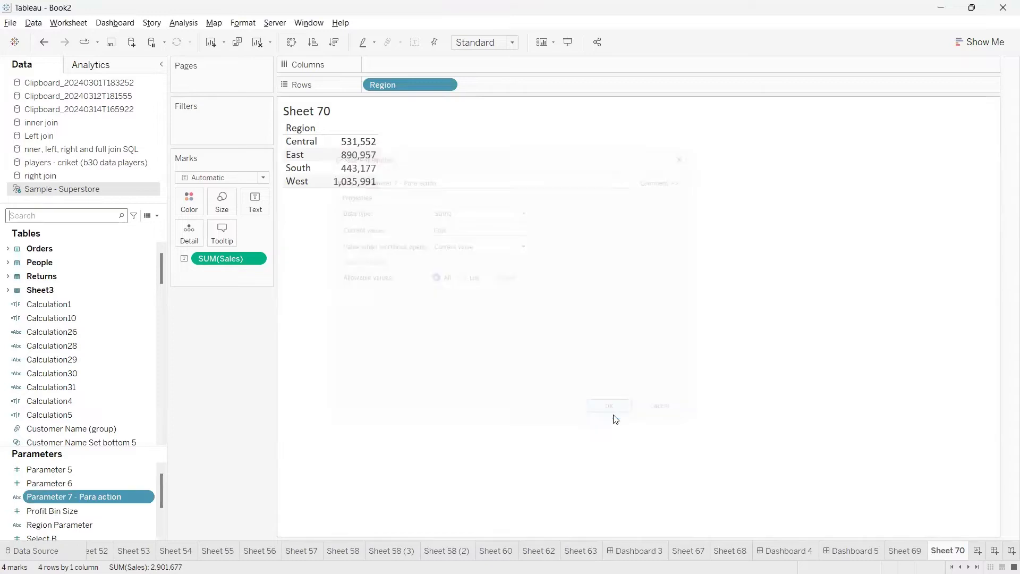
{"action": "left_click", "coordinate": [144, 497]}
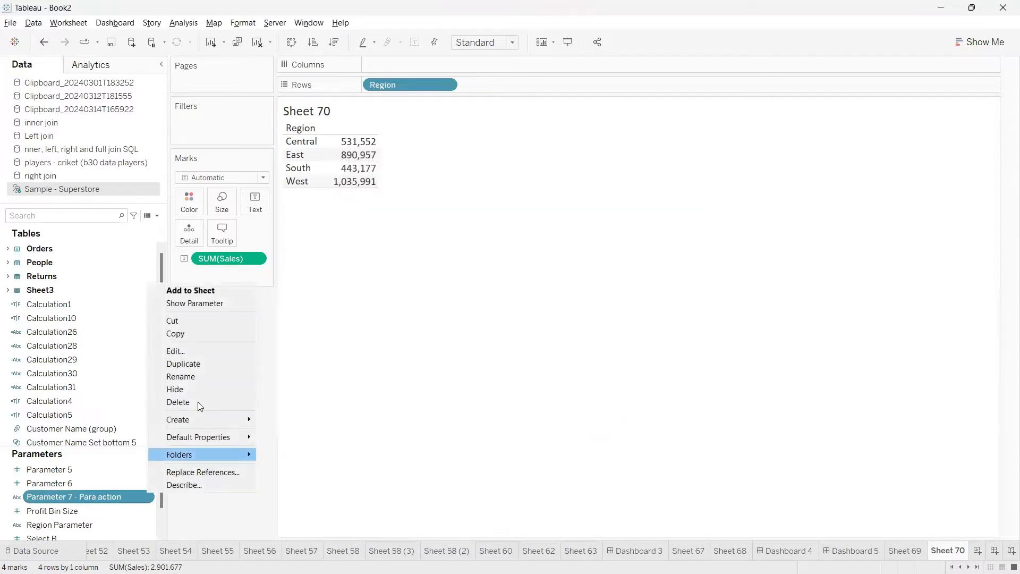
{"action": "left_click", "coordinate": [211, 308]}
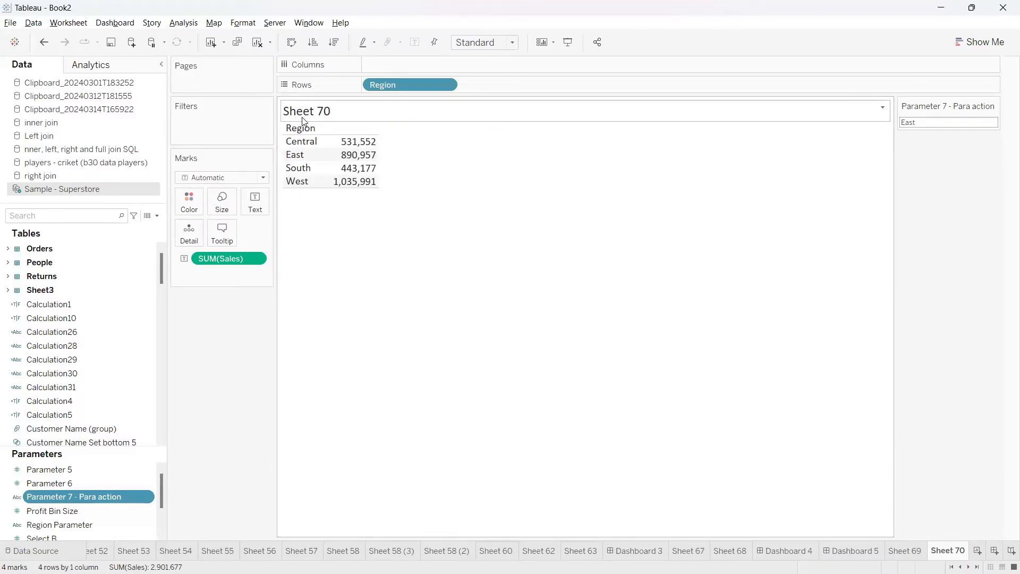
Append a dash and the Parameter 7 - Para action value to the Sheet 70 title, with the parameter text in blue
{"action": "double_click", "coordinate": [325, 113]}
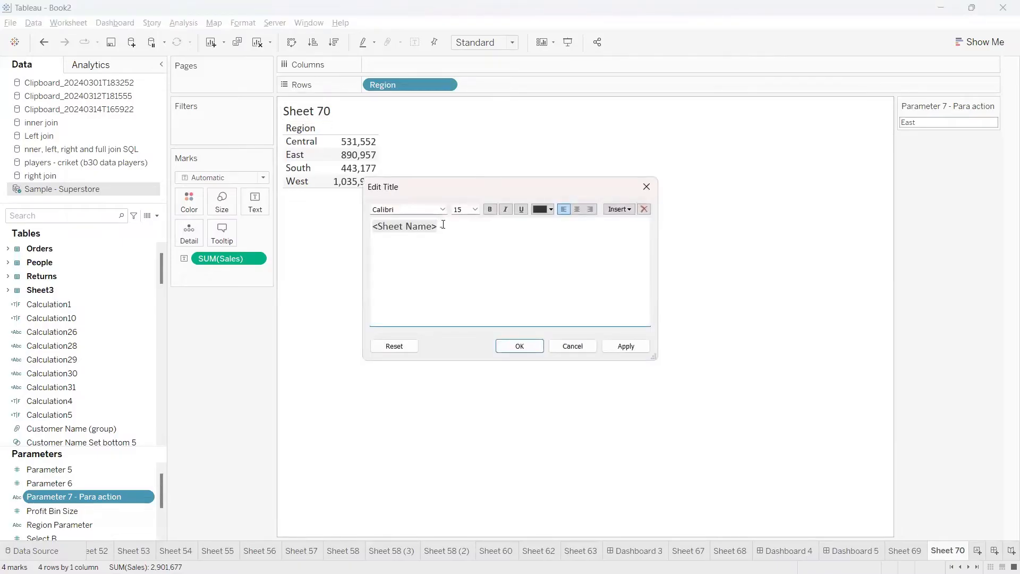
{"action": "left_click", "coordinate": [619, 209]}
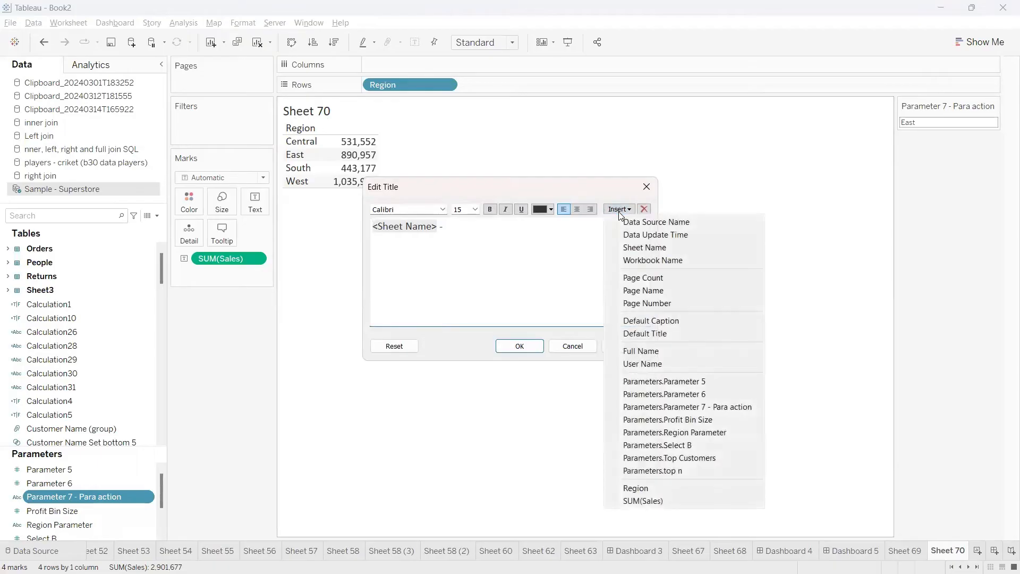
{"action": "left_click", "coordinate": [664, 408]}
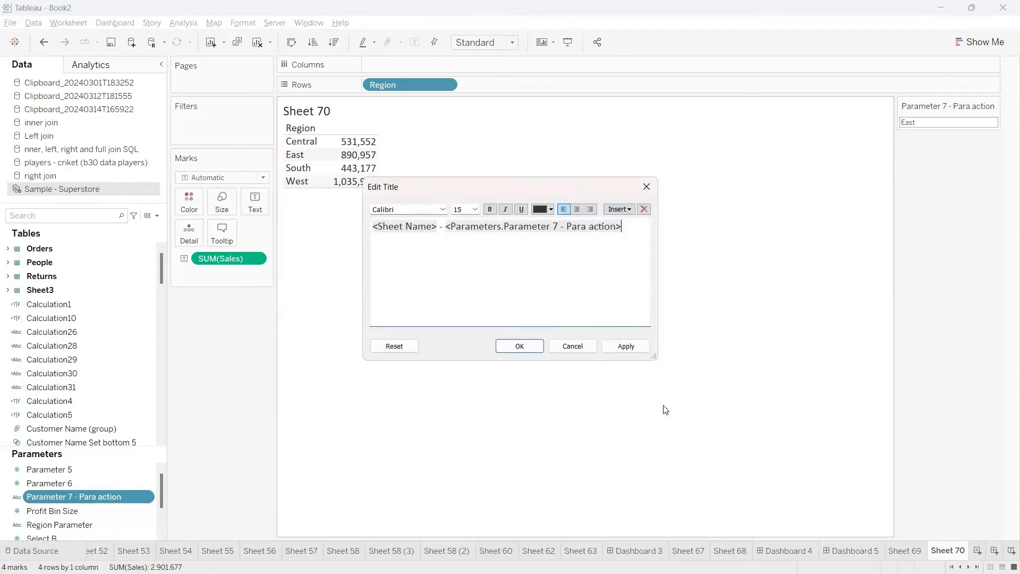
{"action": "left_click_drag", "start_coordinate": [632, 234], "coordinate": [450, 225]}
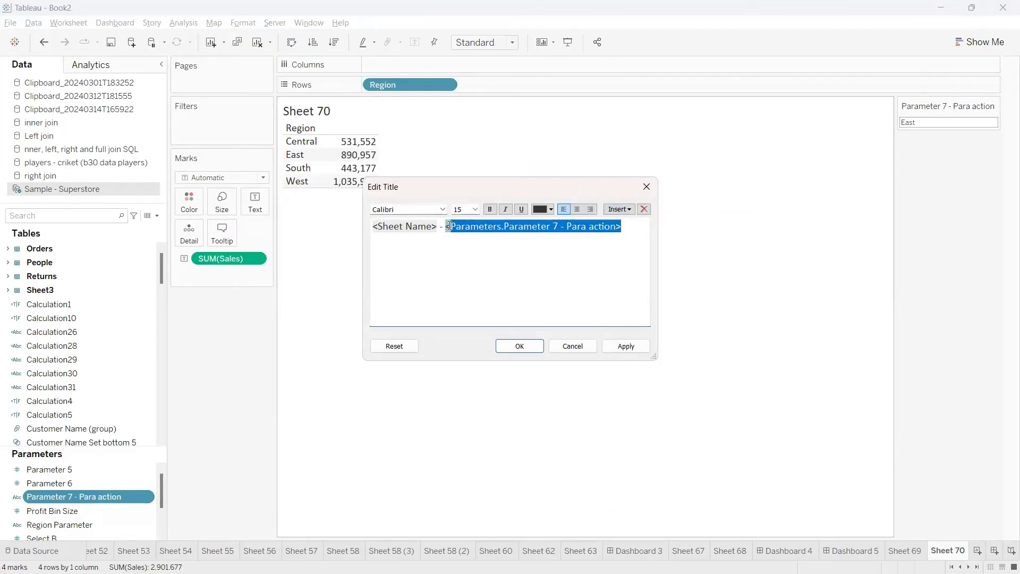
{"action": "left_click", "coordinate": [549, 210]}
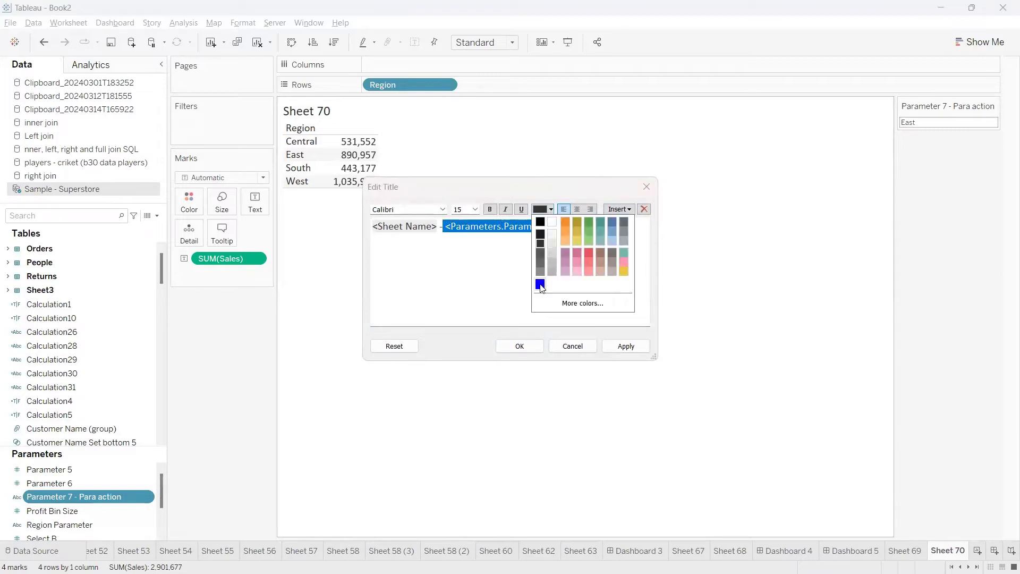
{"action": "left_click", "coordinate": [522, 346]}
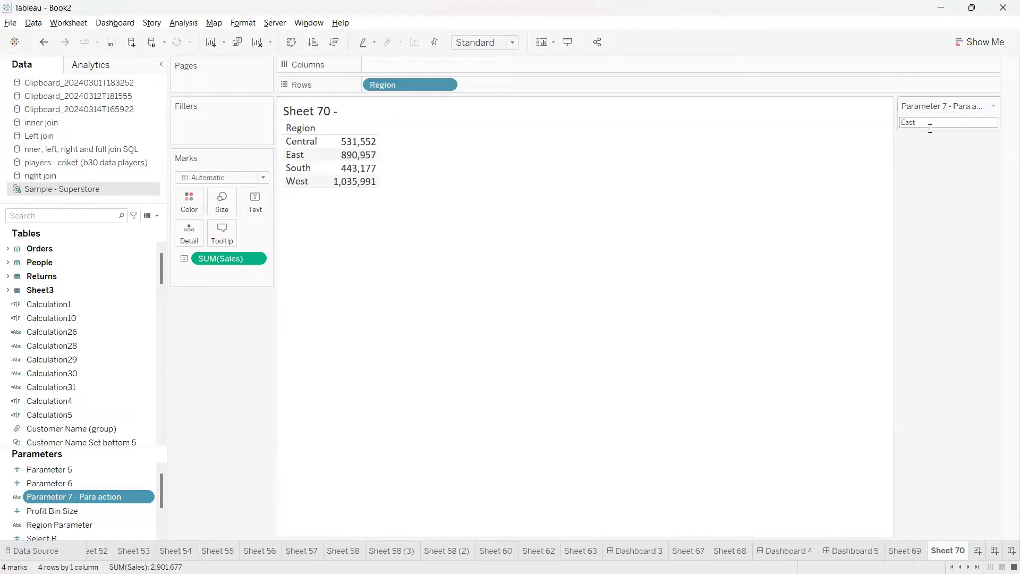
Make the Parameter 7 - Para action text in the Sheet 70 title bold
{"action": "double_click", "coordinate": [346, 112]}
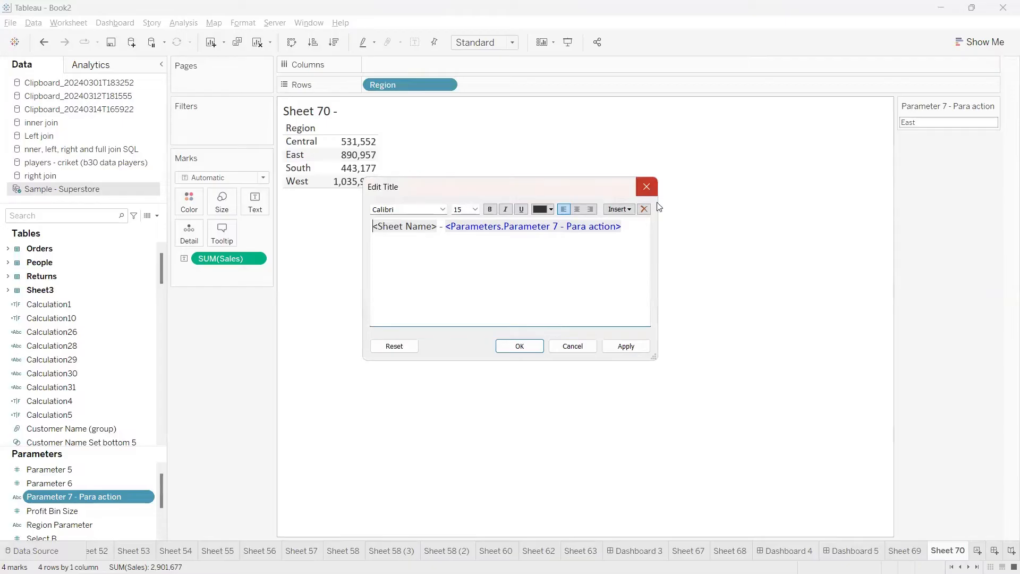
{"action": "left_click", "coordinate": [645, 188]}
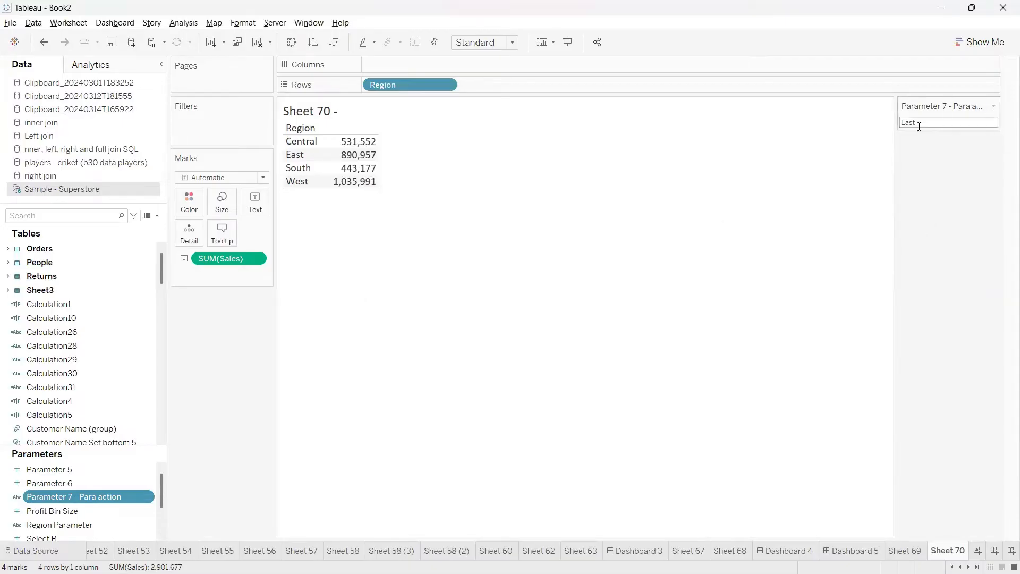
{"action": "double_click", "coordinate": [359, 110]}
{"action": "double_click", "coordinate": [493, 227]}
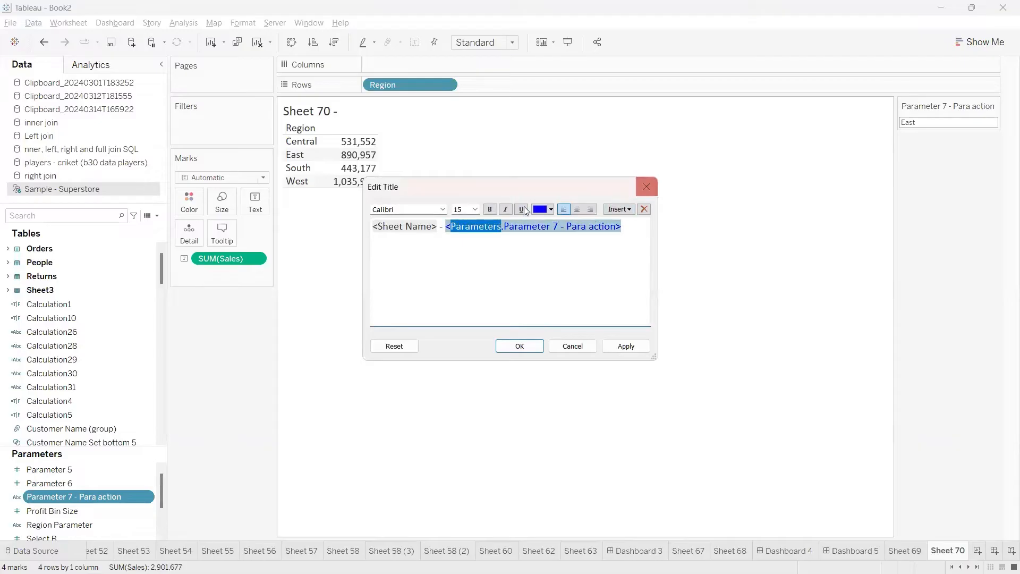
{"action": "left_click", "coordinate": [489, 209]}
{"action": "left_click", "coordinate": [520, 346]}
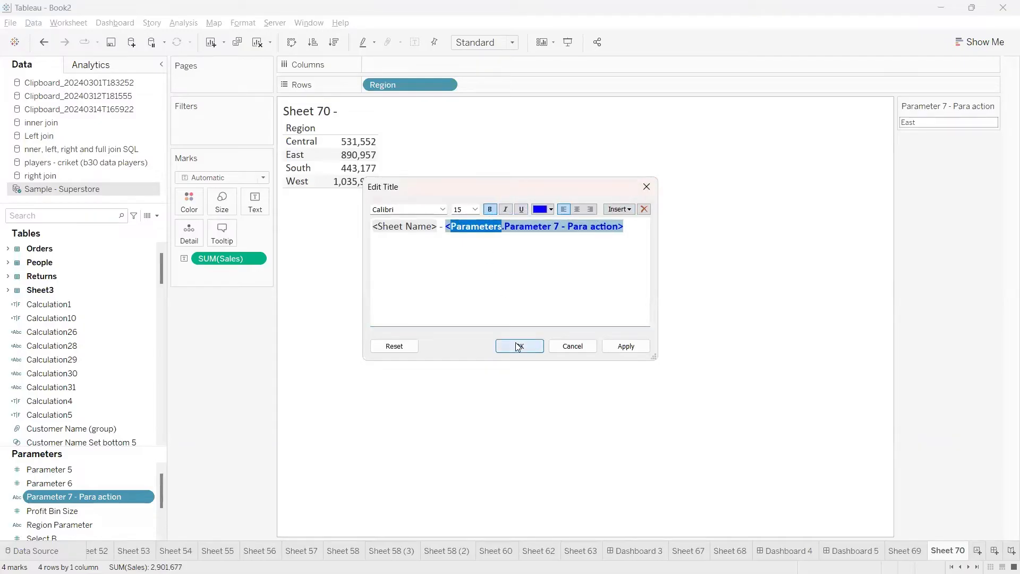
{"action": "double_click", "coordinate": [325, 112]}
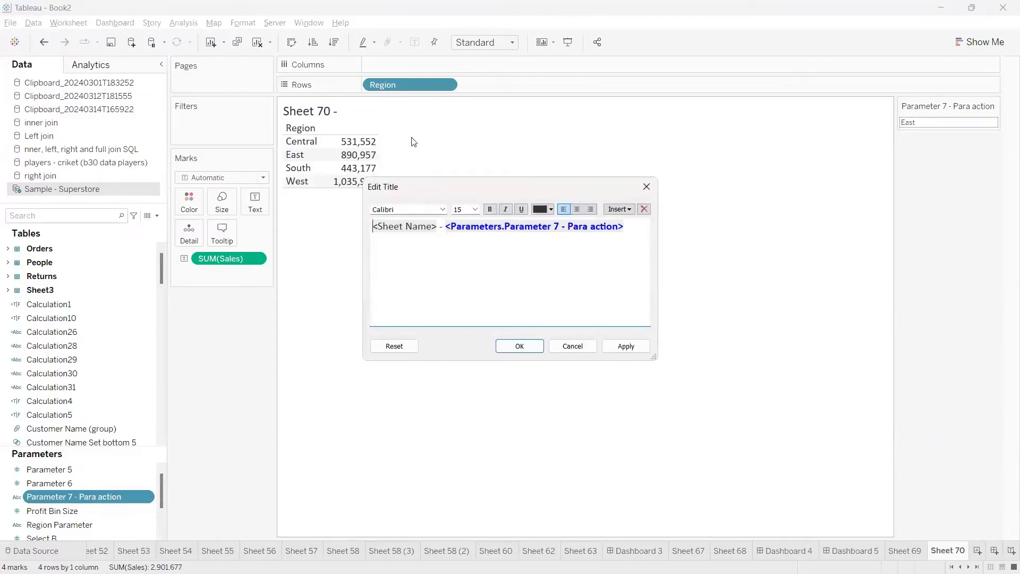
{"action": "left_click", "coordinate": [648, 192]}
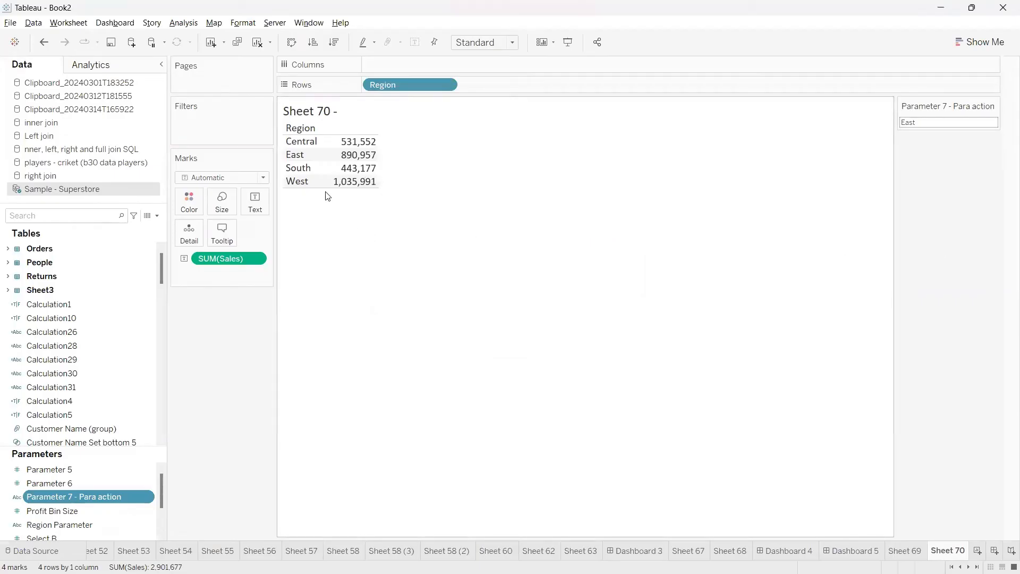
Select the East row and the South row to check whether the parameter control follows, and clear the selection
{"action": "left_click", "coordinate": [298, 154]}
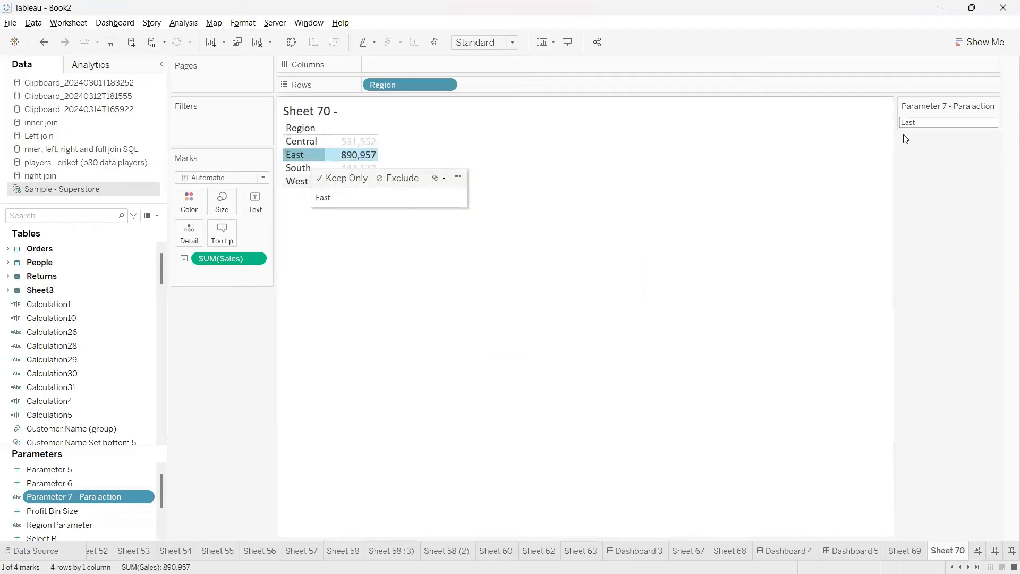
{"action": "left_click", "coordinate": [302, 168]}
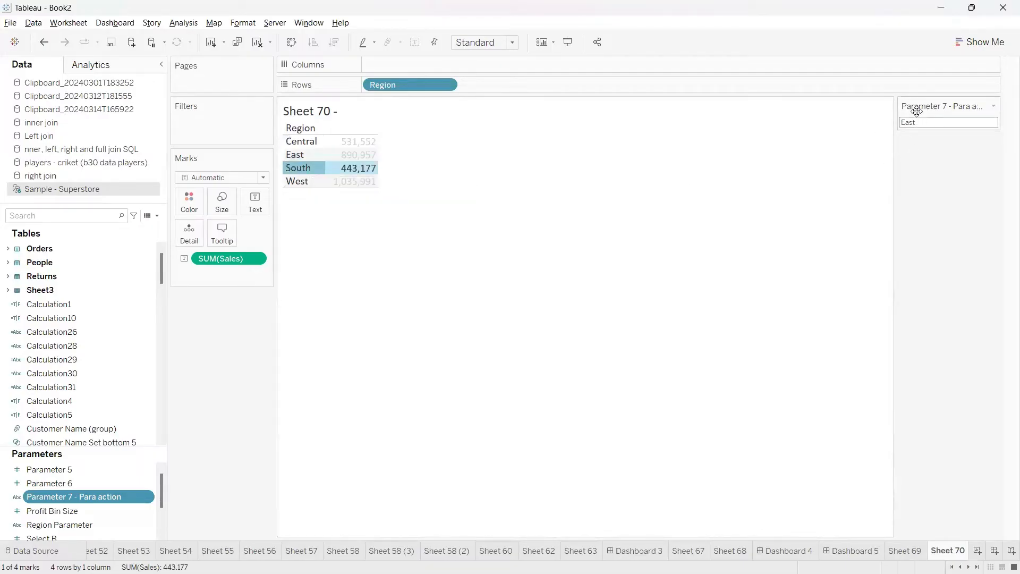
{"action": "left_click", "coordinate": [923, 160]}
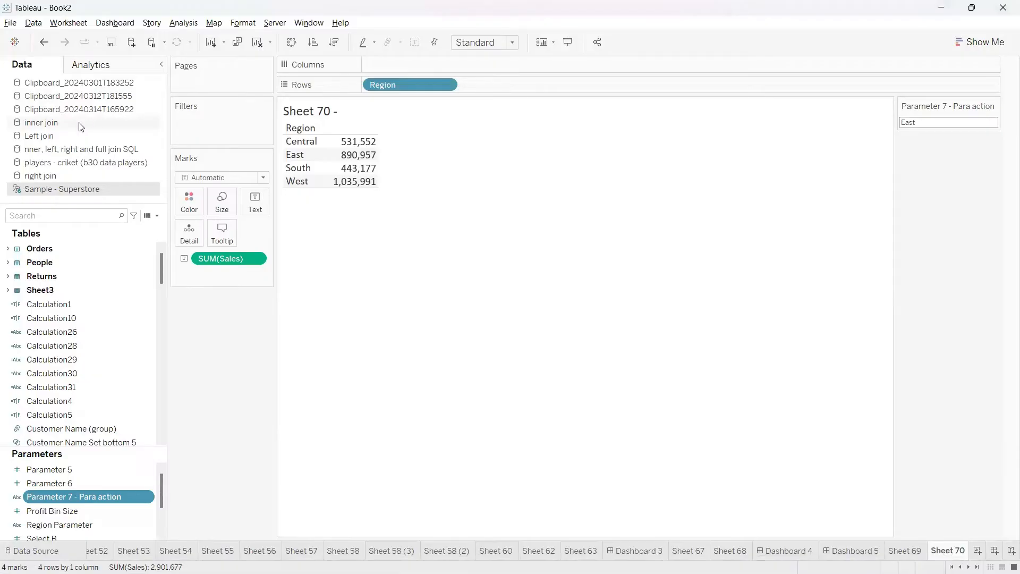
{"action": "left_click", "coordinate": [64, 25]}
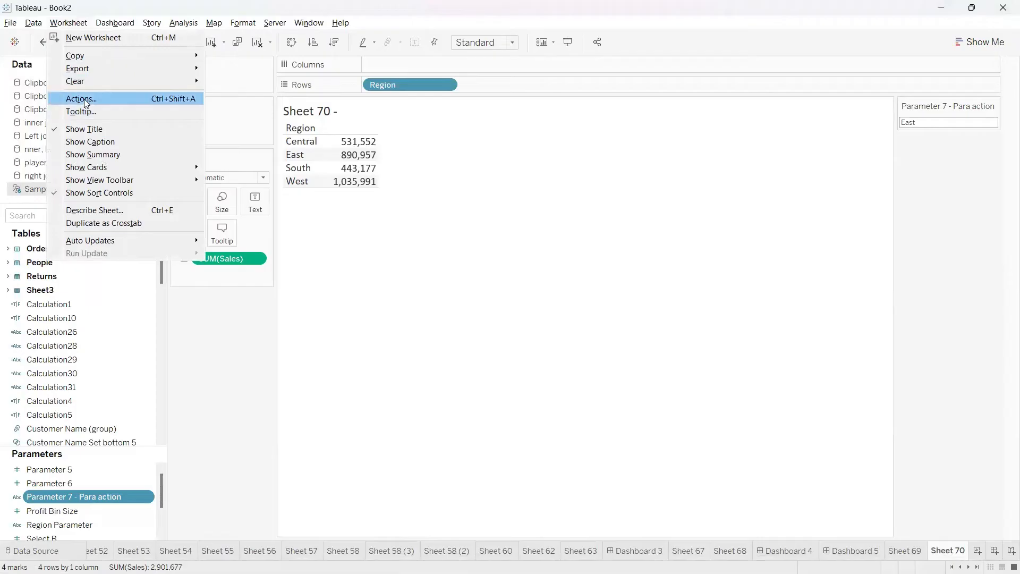
{"action": "mouse_move", "coordinate": [115, 27]}
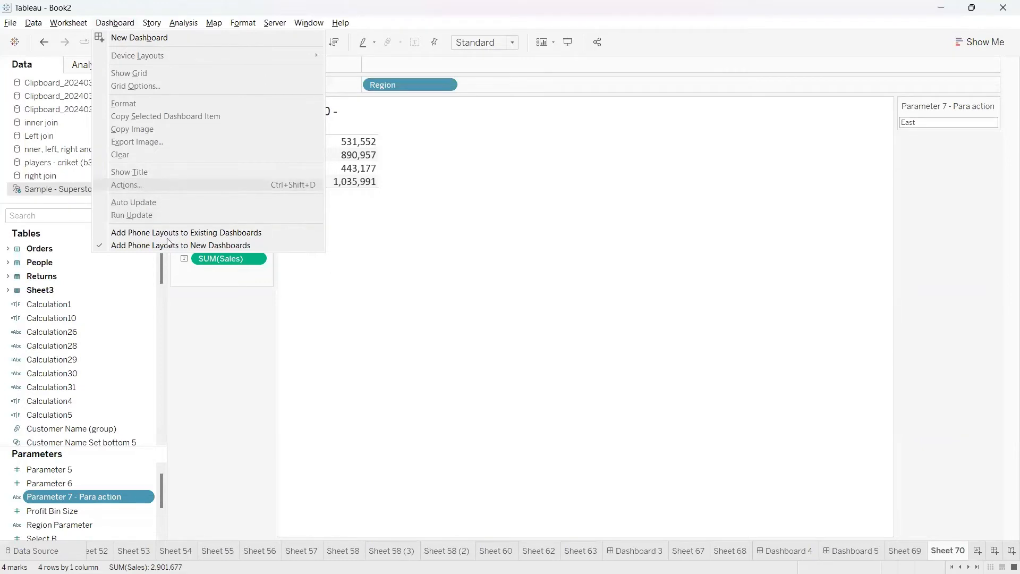
{"action": "left_click", "coordinate": [214, 317]}
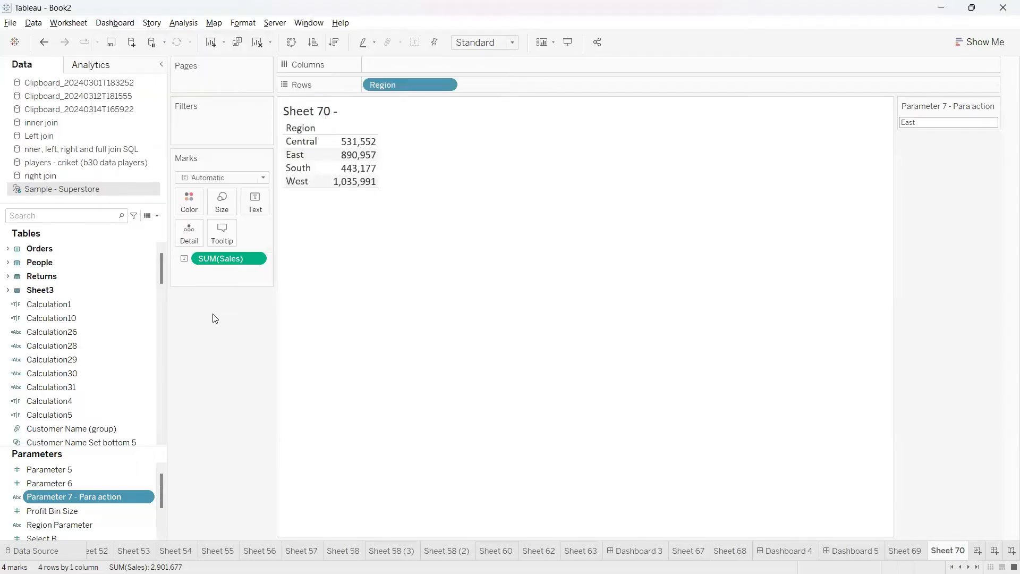
{"action": "left_click", "coordinate": [59, 24]}
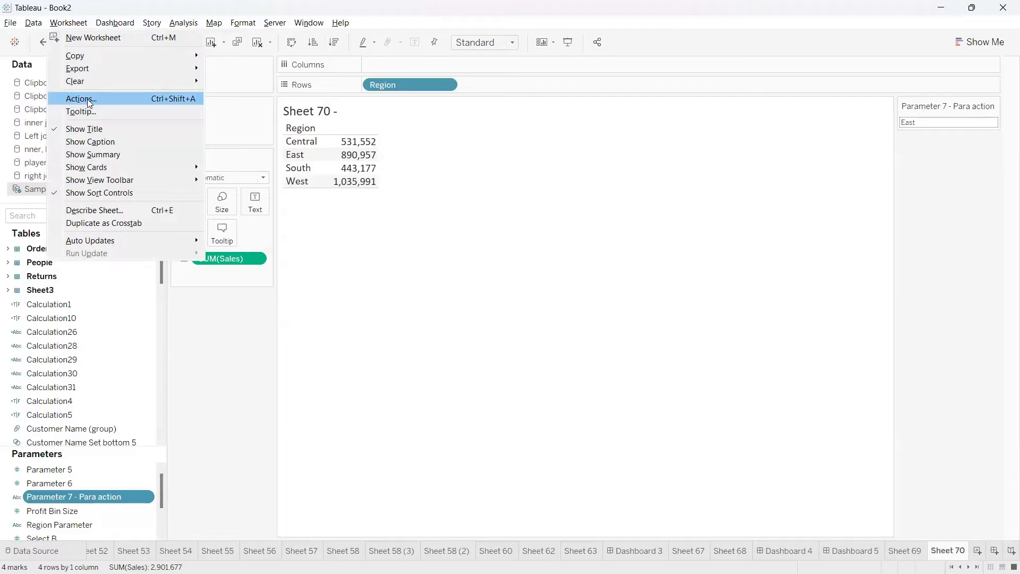
{"action": "left_click", "coordinate": [213, 357]}
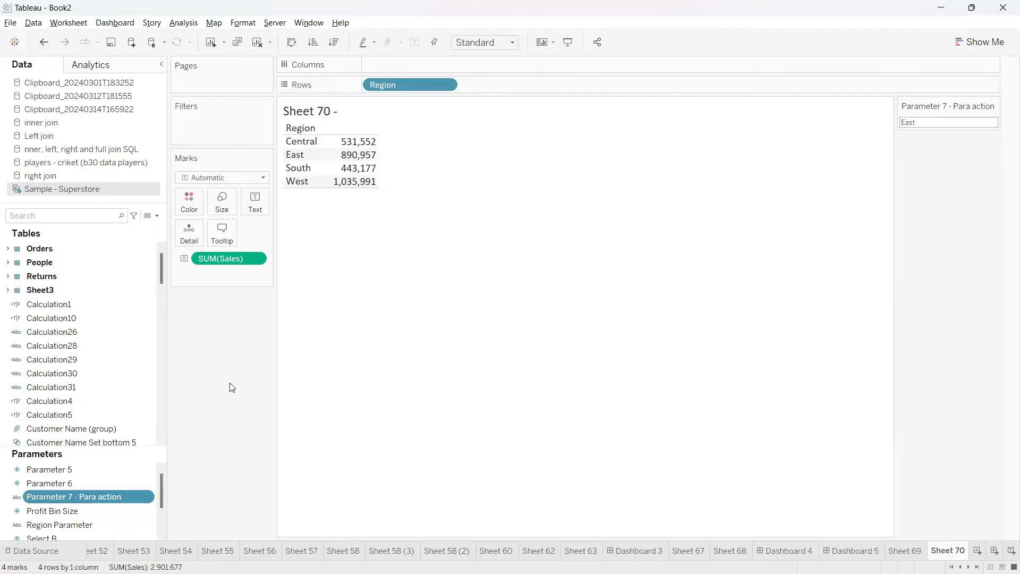
Limit the worksheet's actions list to this sheet and start a new Change Parameter action
{"action": "left_click", "coordinate": [70, 23]}
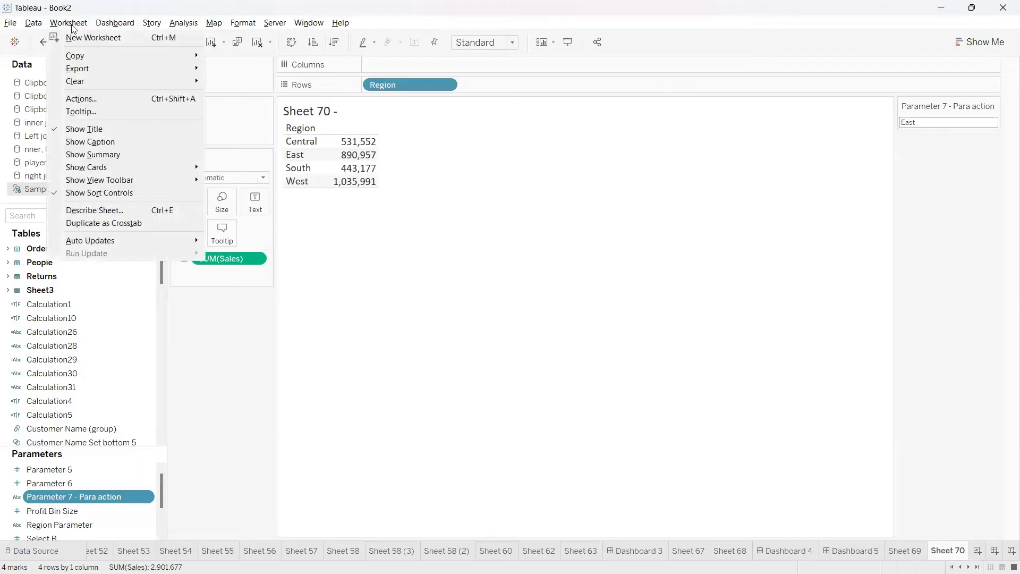
{"action": "left_click", "coordinate": [82, 99]}
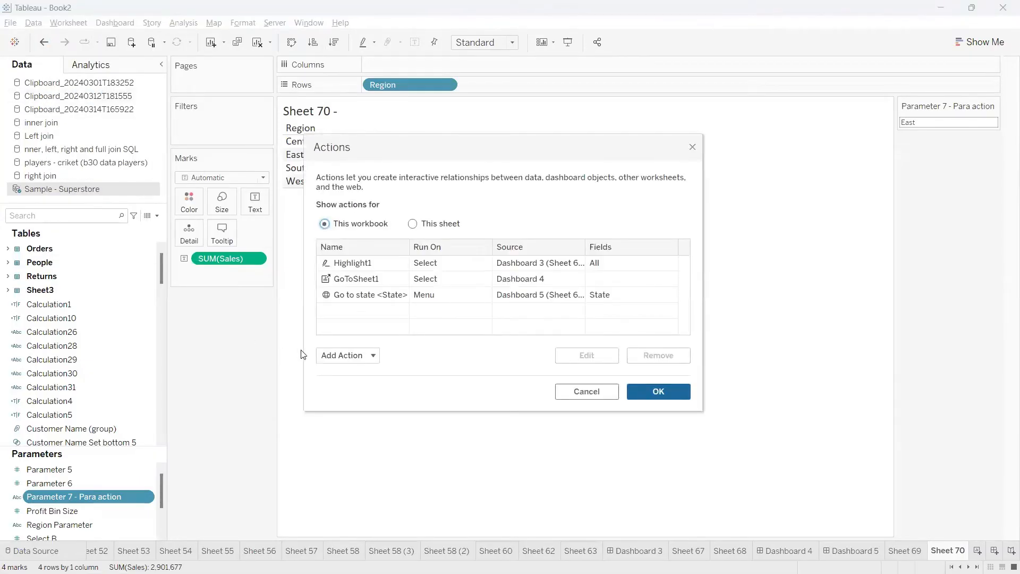
{"action": "left_click", "coordinate": [371, 359]}
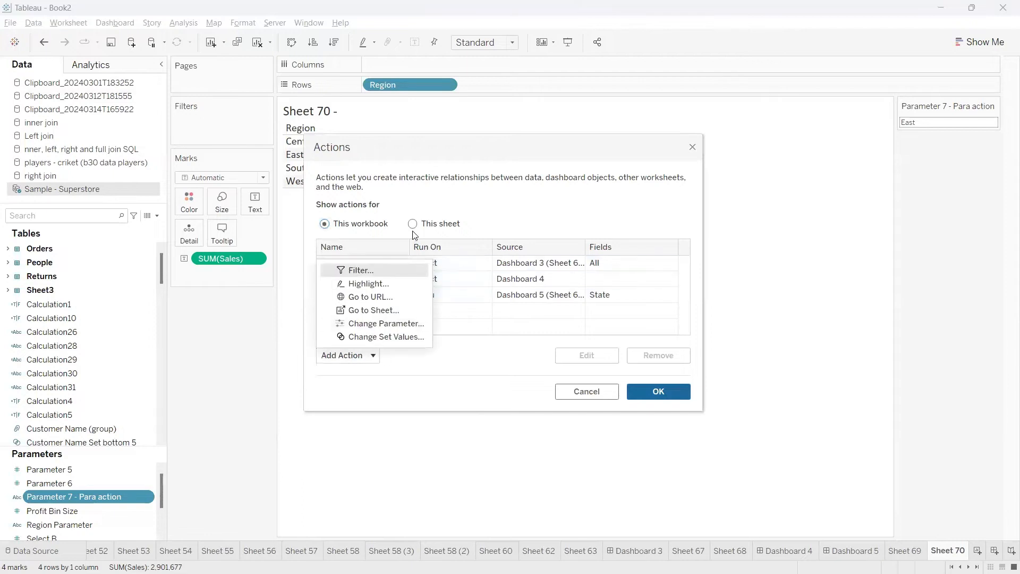
{"action": "left_click", "coordinate": [413, 224]}
{"action": "left_click", "coordinate": [373, 356]}
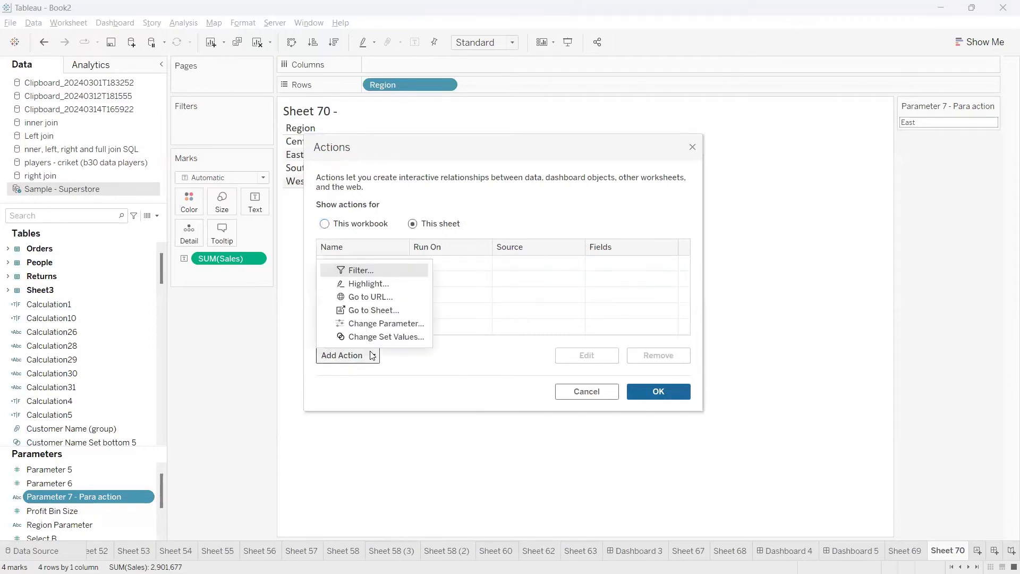
{"action": "left_click", "coordinate": [386, 324]}
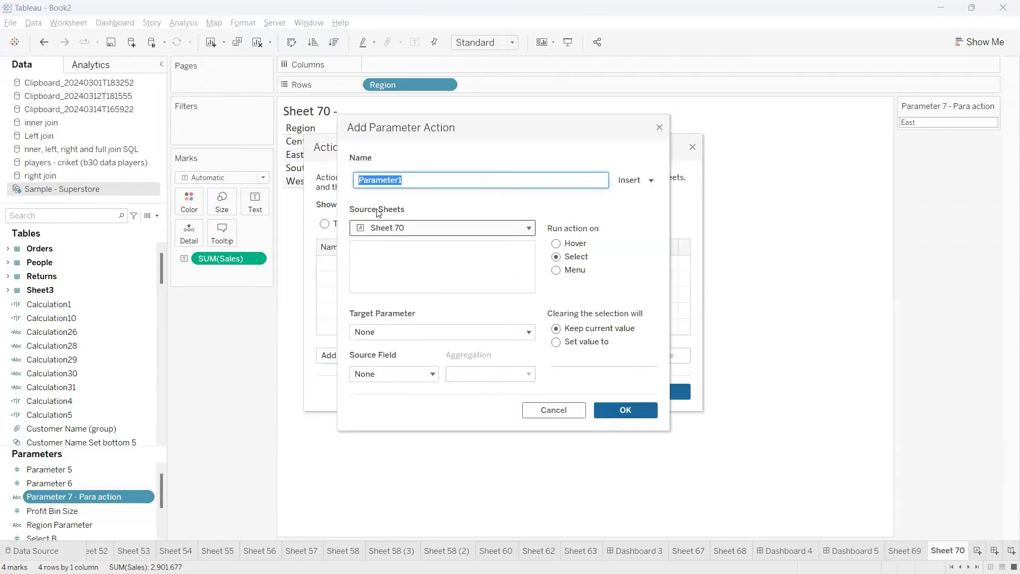
Keep Sheet 70 as the action's source sheet and set its target parameter to Parameter 7 - Para action
{"action": "left_click", "coordinate": [399, 231]}
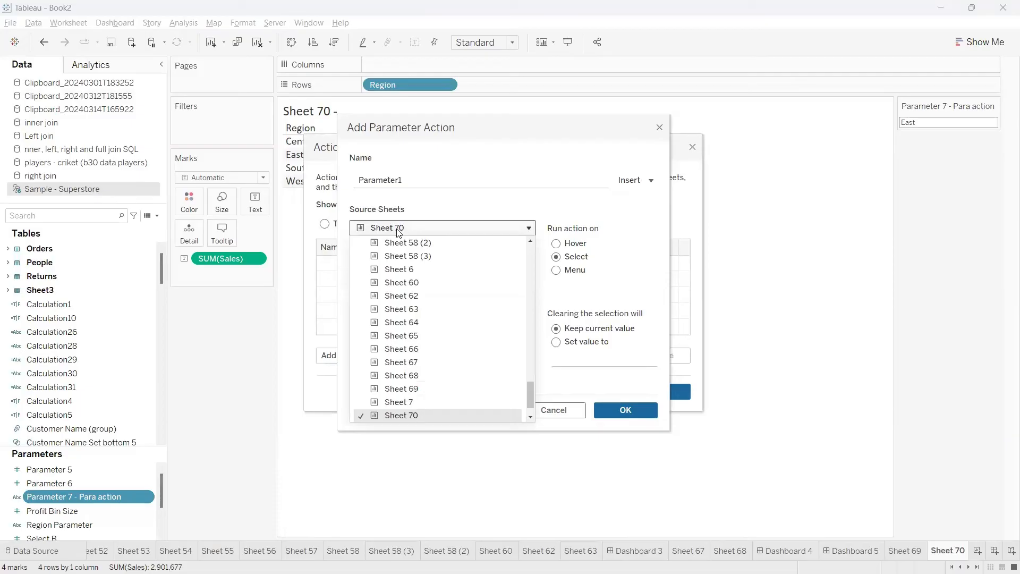
{"action": "left_click", "coordinate": [398, 231]}
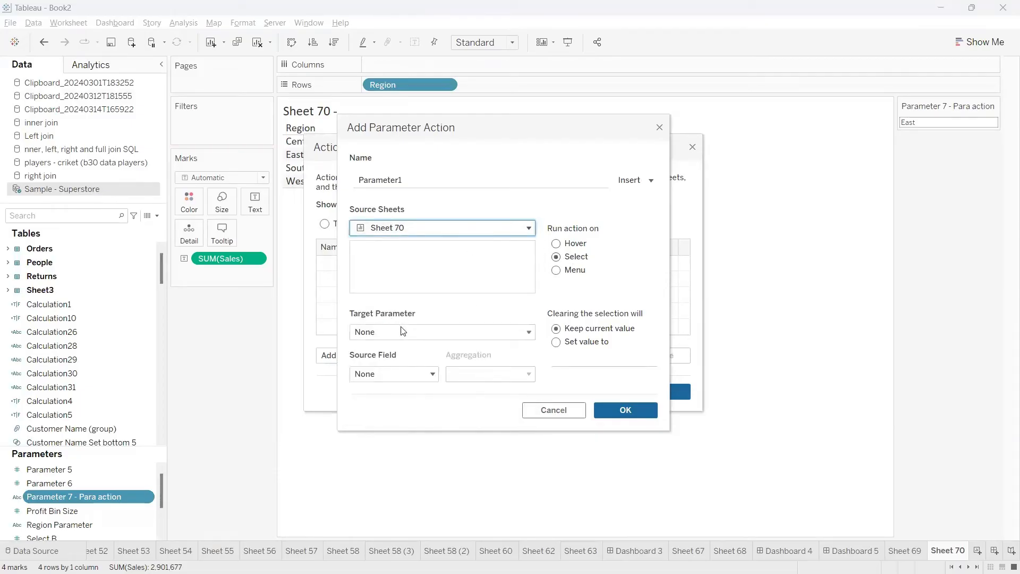
{"action": "left_click_drag", "start_coordinate": [448, 130], "coordinate": [559, 119]}
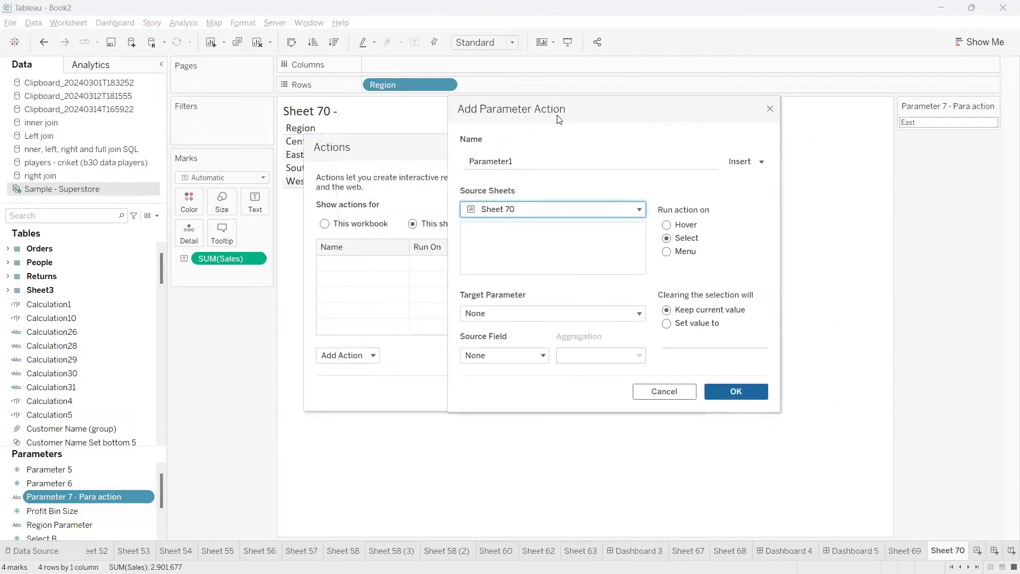
{"action": "left_click", "coordinate": [501, 313]}
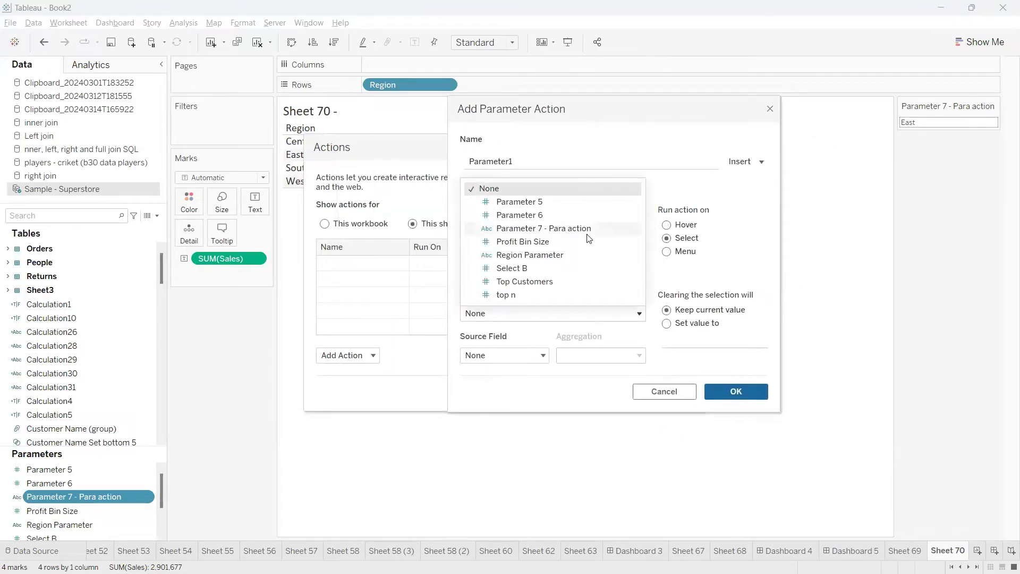
{"action": "left_click", "coordinate": [551, 231]}
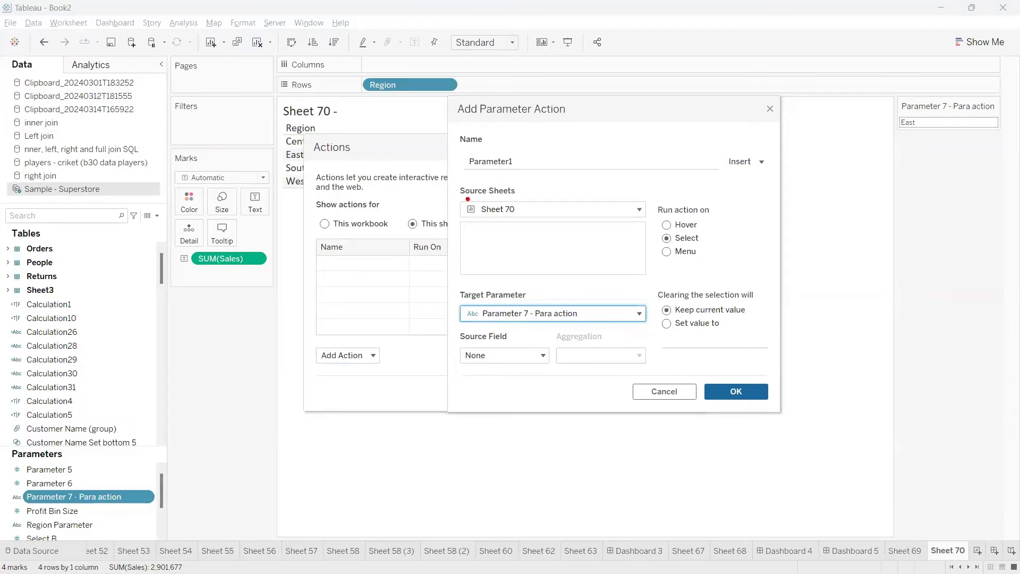
{"action": "mouse_move", "coordinate": [468, 199]}
{"action": "left_mouse_down"}
{"action": "mouse_move", "coordinate": [534, 208]}
{"action": "mouse_move", "coordinate": [482, 197]}
{"action": "left_mouse_up"}
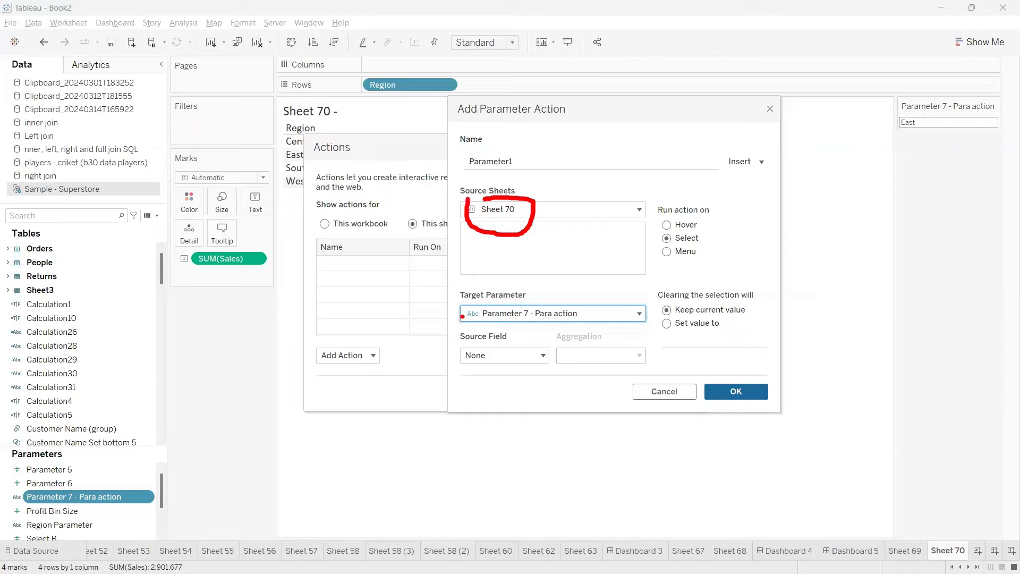
{"action": "left_click_drag", "start_coordinate": [475, 206], "coordinate": [411, 224]}
{"action": "mouse_move", "coordinate": [293, 222]}
{"action": "left_mouse_down"}
{"action": "mouse_move", "coordinate": [272, 135]}
{"action": "mouse_move", "coordinate": [313, 109]}
{"action": "mouse_move", "coordinate": [287, 181]}
{"action": "left_mouse_up"}
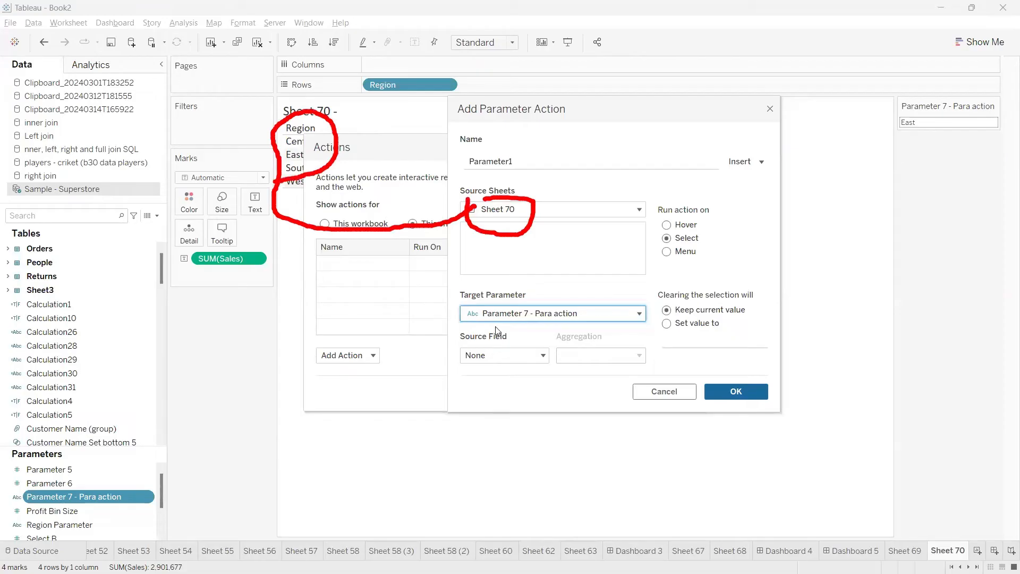
Set the action's source field to Region (Sample - Superstore) and leave its aggregation at None
{"action": "left_click", "coordinate": [532, 358]}
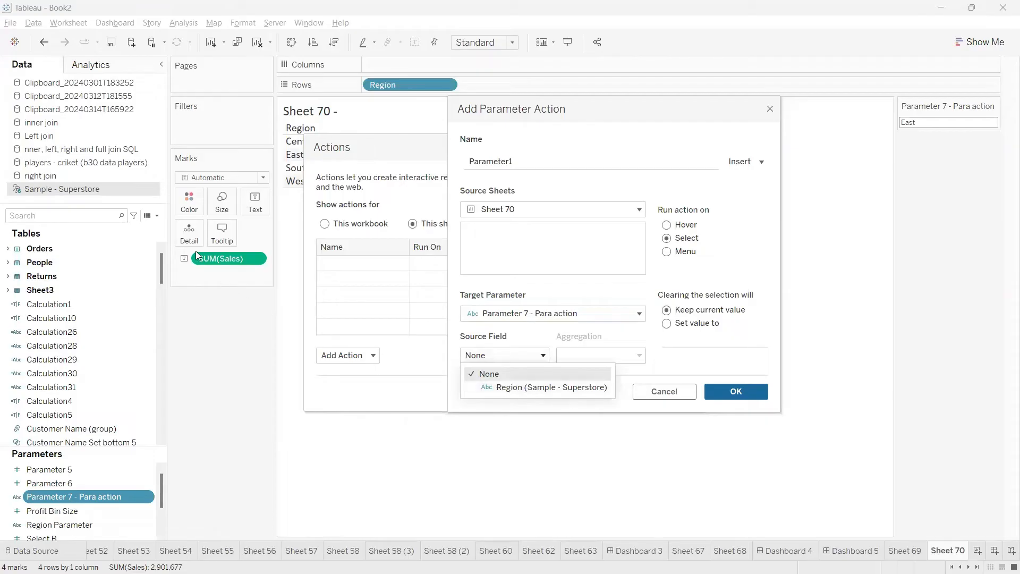
{"action": "left_click", "coordinate": [525, 388]}
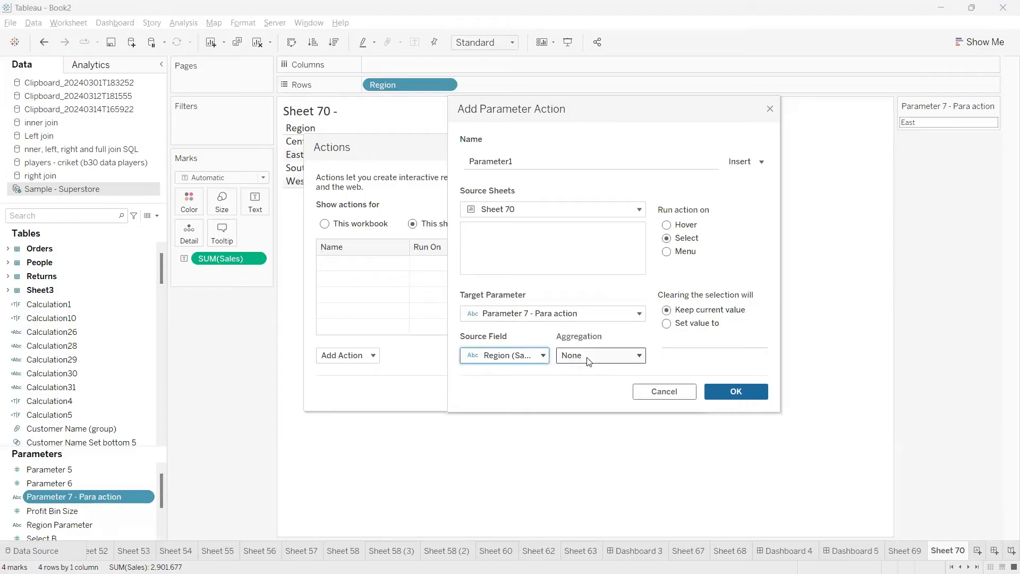
{"action": "left_click", "coordinate": [588, 360]}
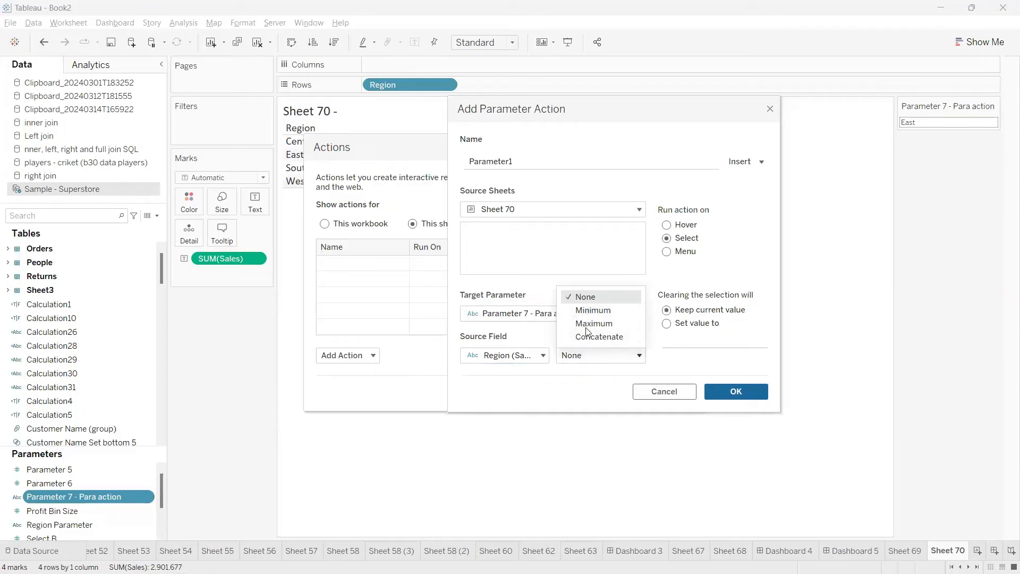
{"action": "left_click", "coordinate": [592, 356]}
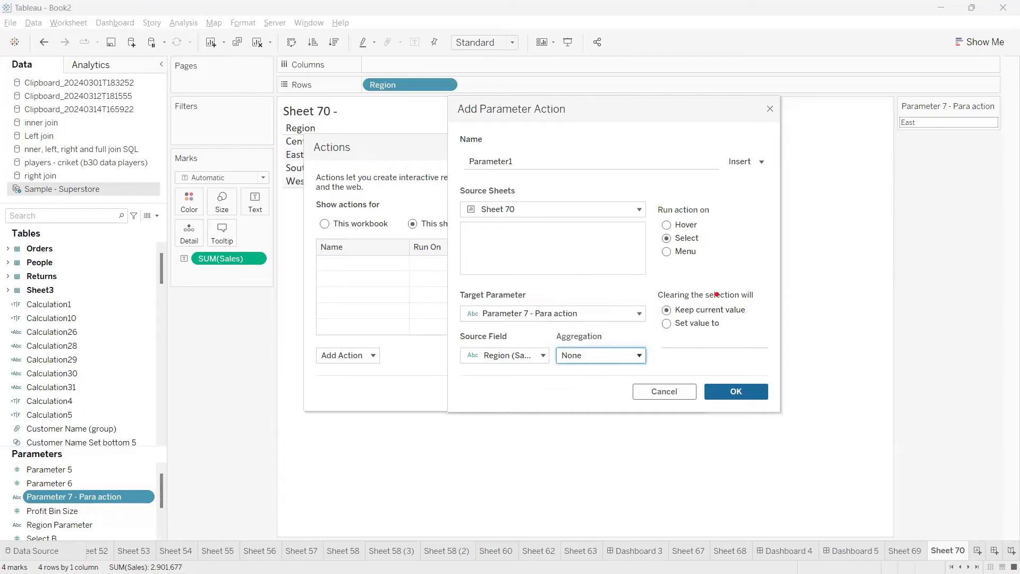
{"action": "mouse_move", "coordinate": [661, 305]}
{"action": "left_mouse_down"}
{"action": "mouse_move", "coordinate": [760, 299]}
{"action": "mouse_move", "coordinate": [764, 287]}
{"action": "left_mouse_up"}
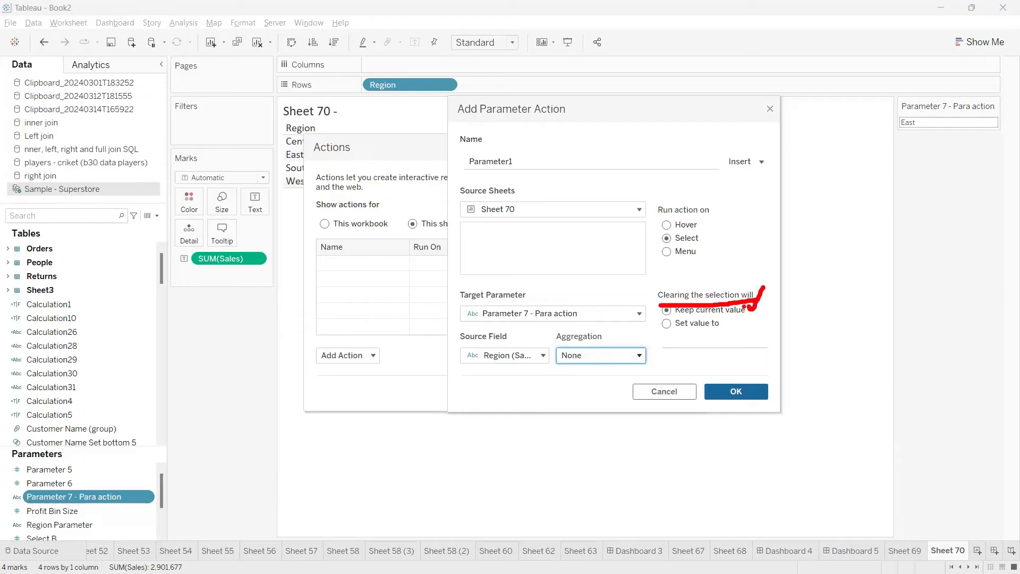
{"action": "left_click_drag", "start_coordinate": [679, 337], "coordinate": [720, 329]}
{"action": "key", "text": "Escape"}
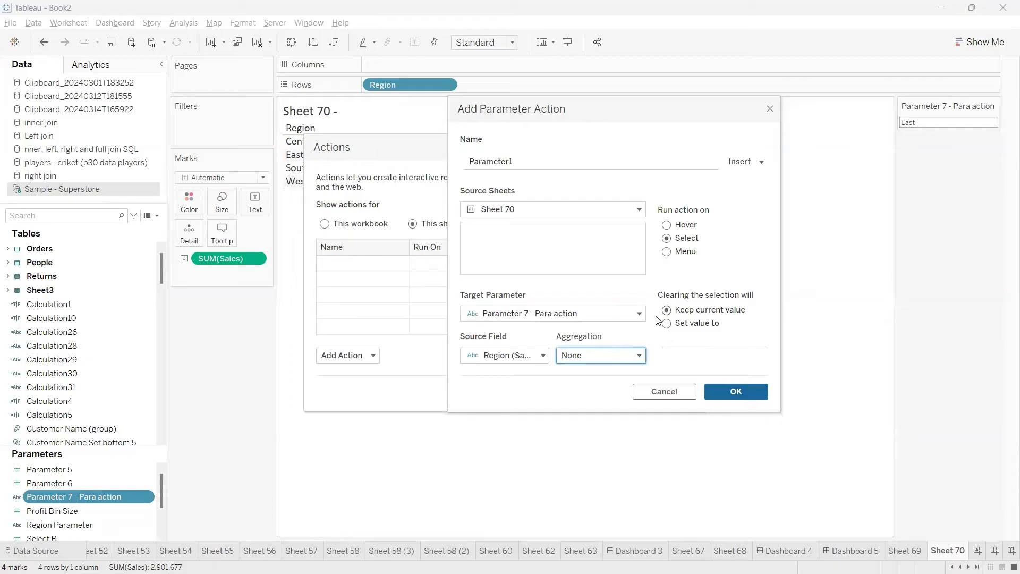
{"action": "mouse_move", "coordinate": [273, 172]}
{"action": "left_mouse_down"}
{"action": "mouse_move", "coordinate": [244, 197]}
{"action": "mouse_move", "coordinate": [262, 209]}
{"action": "mouse_move", "coordinate": [670, 334]}
{"action": "mouse_move", "coordinate": [640, 335]}
{"action": "mouse_move", "coordinate": [664, 324]}
{"action": "left_mouse_up"}
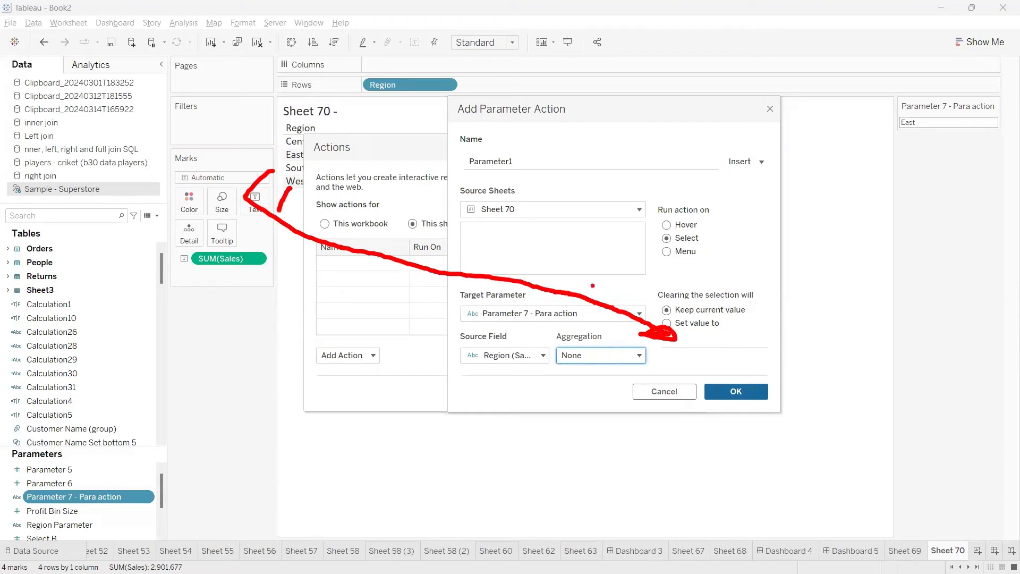
{"action": "key", "text": "Escape"}
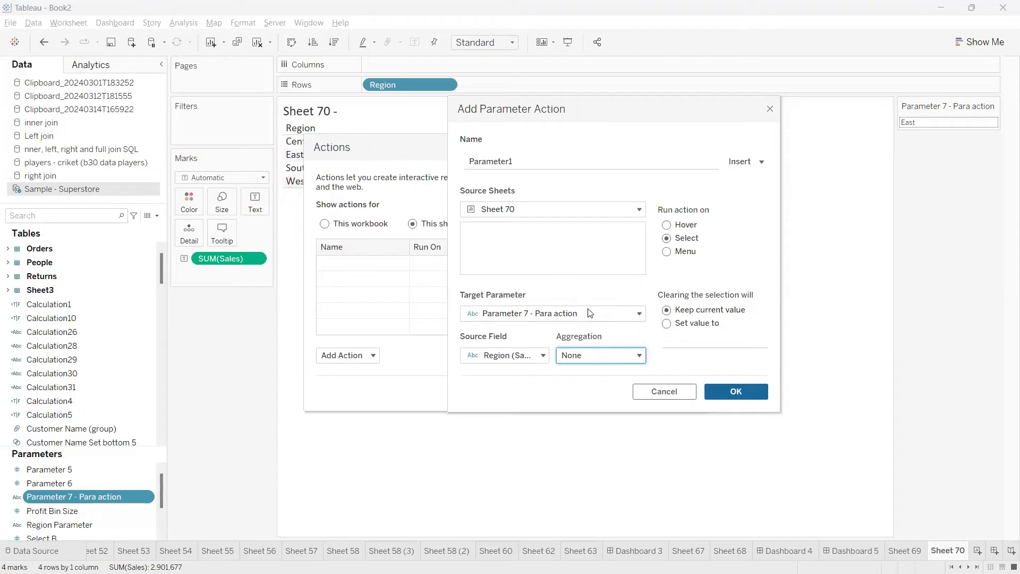
Set the action to change the parameter value to "No Data" when the selection is cleared
{"action": "left_click", "coordinate": [667, 323]}
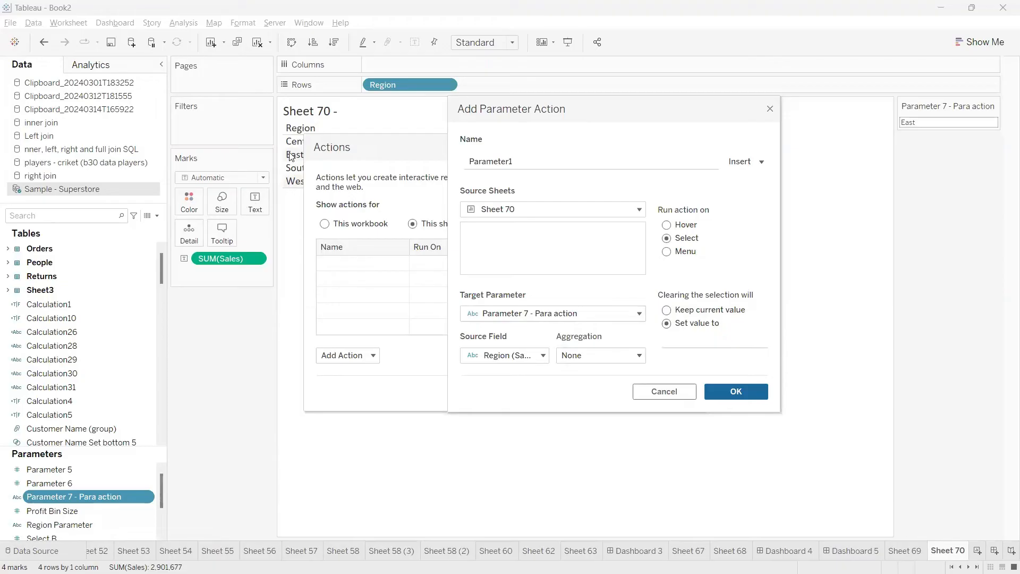
{"action": "left_click", "coordinate": [684, 340]}
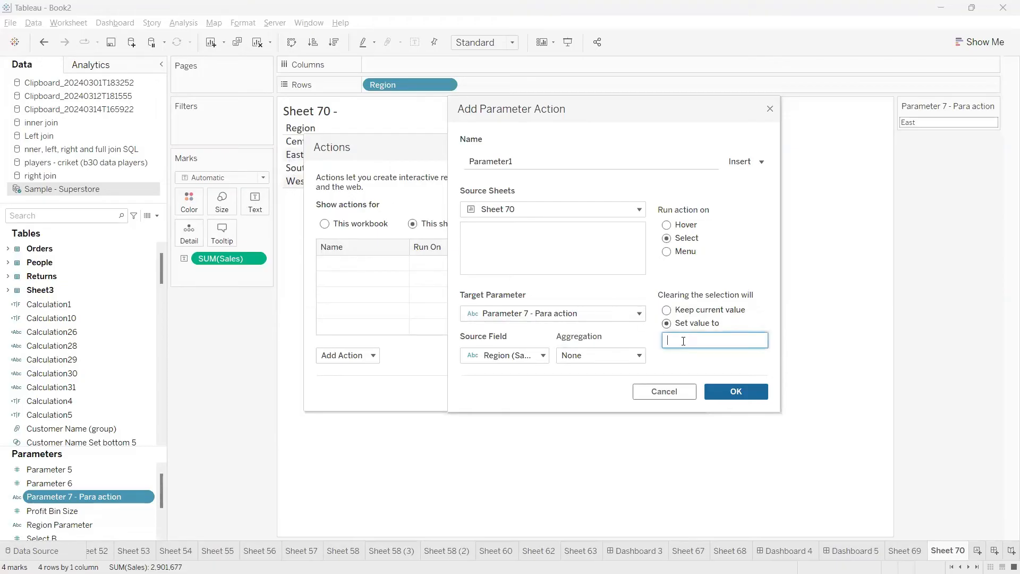
{"action": "type", "text": "No Data"}
Switch to the Class-14 (Actions) dashboard in Chrome and examine Parameter 17, the example that keeps the selected value
{"action": "mouse_move", "coordinate": [577, 558]}
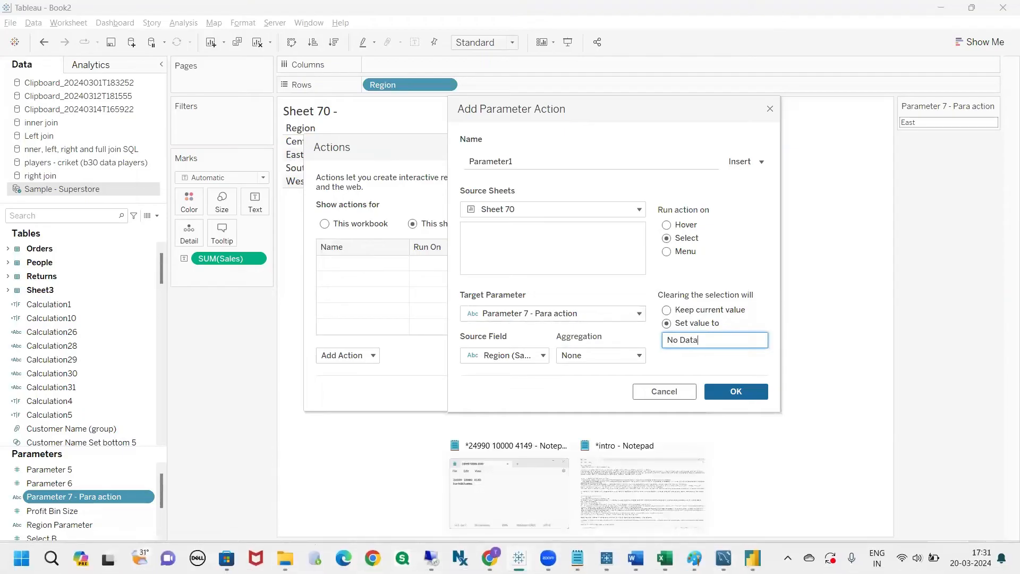
{"action": "left_click", "coordinate": [490, 558]}
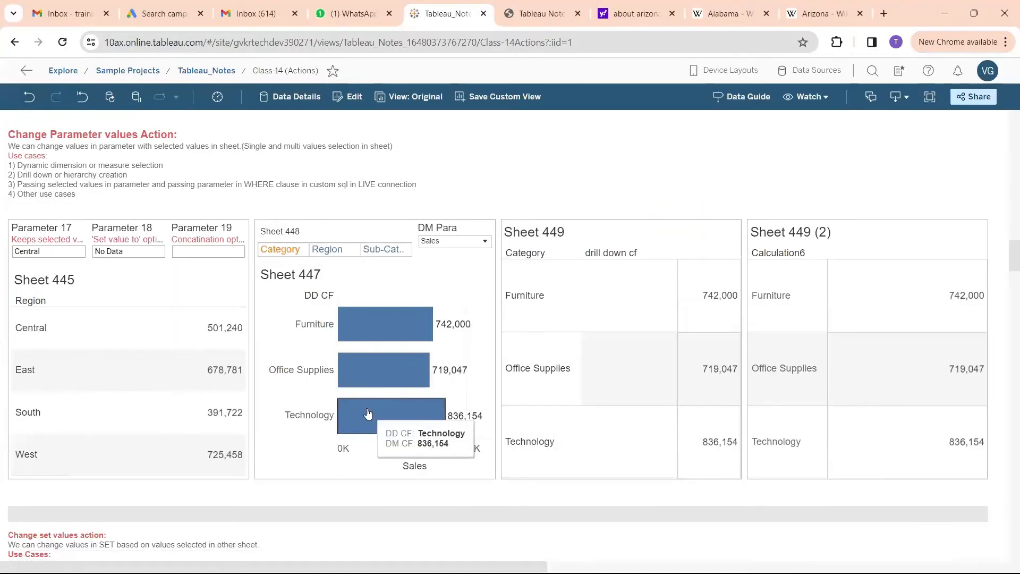
{"action": "mouse_move", "coordinate": [24, 228]}
{"action": "left_mouse_down"}
{"action": "mouse_move", "coordinate": [19, 233]}
{"action": "mouse_move", "coordinate": [90, 263]}
{"action": "mouse_move", "coordinate": [16, 223]}
{"action": "left_mouse_up"}
{"action": "key", "text": "Escape"}
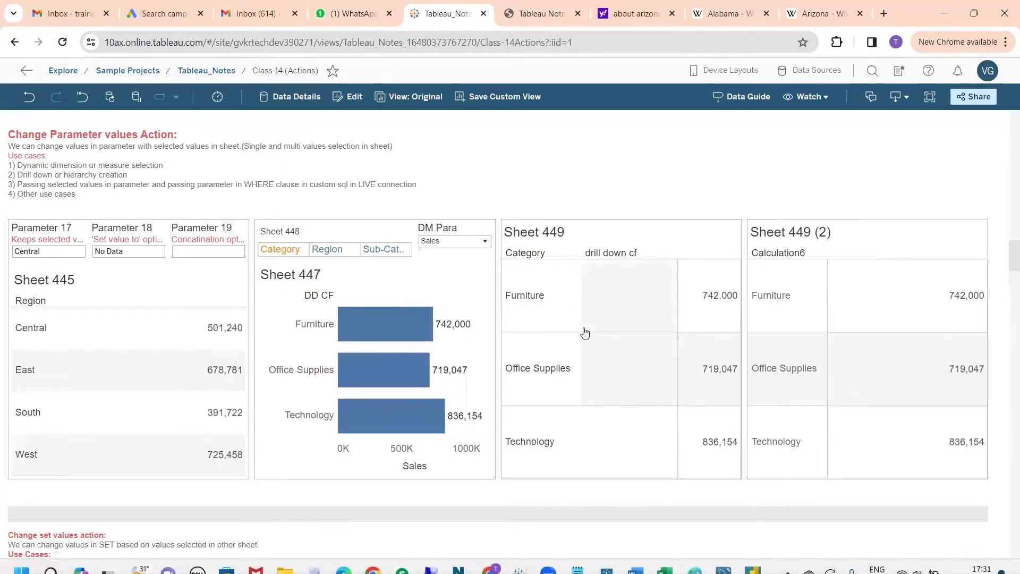
Return to the parameter action in Tableau Desktop and toggle its clearing behaviour to Keep current value and back to Set value to
{"action": "key", "text": "alt+Tab"}
{"action": "left_click", "coordinate": [689, 313]}
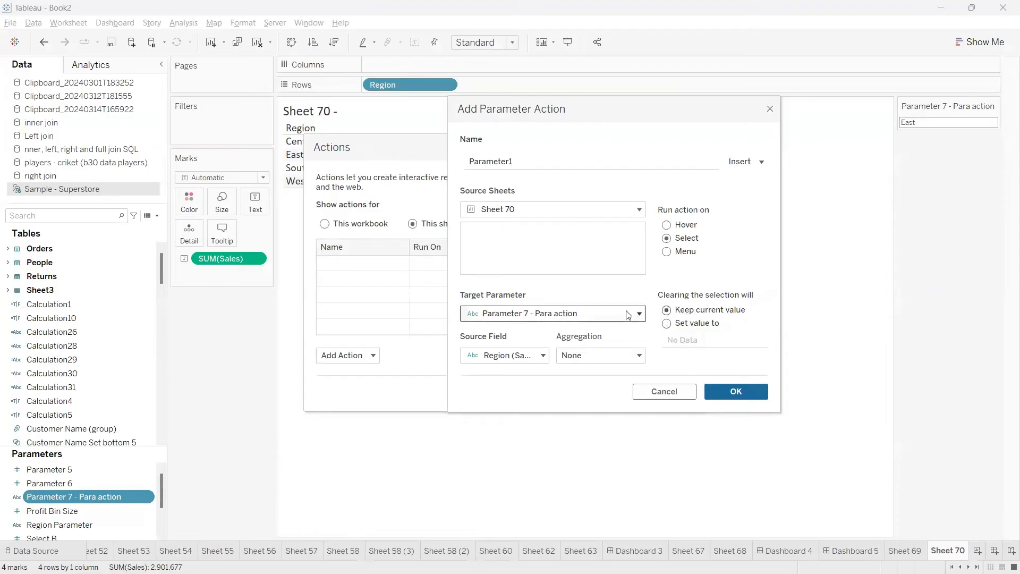
{"action": "left_click", "coordinate": [668, 323]}
Switch to the Chrome dashboard and select and deselect Central in Sheet 445 to check how Parameter 18 responds
{"action": "key", "text": "alt+Tab"}
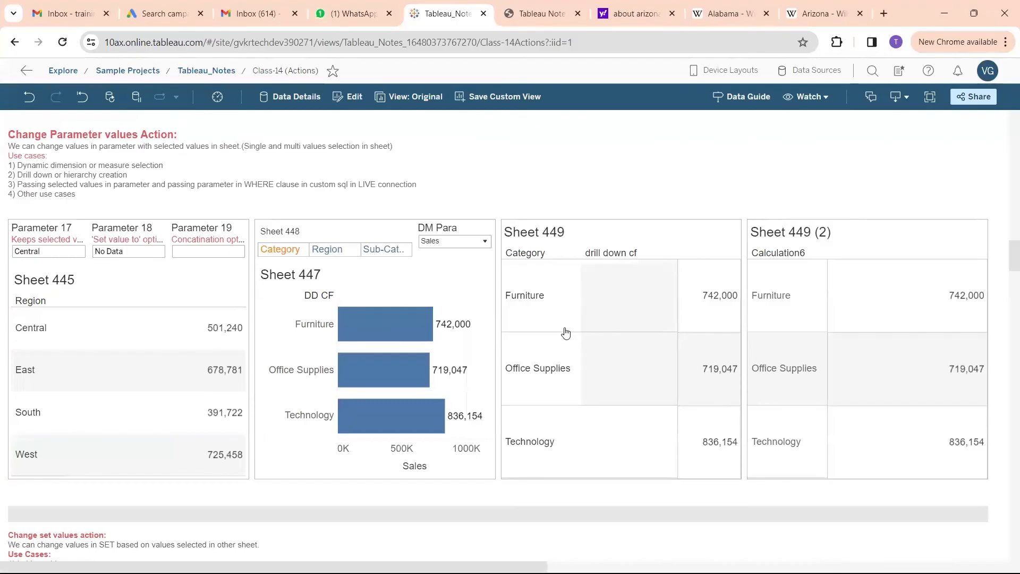
{"action": "left_click", "coordinate": [138, 252]}
{"action": "left_click", "coordinate": [137, 251]}
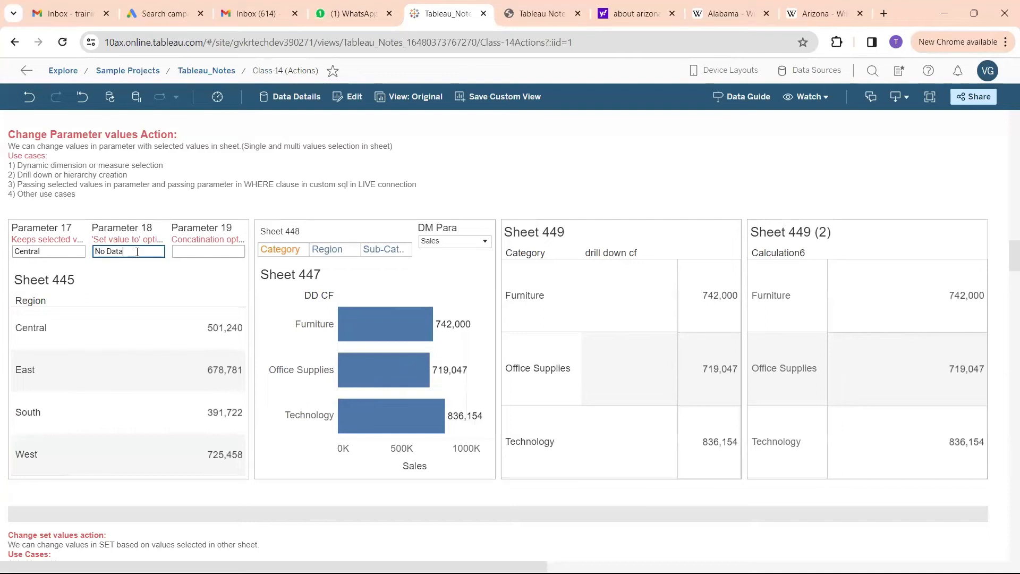
{"action": "left_click_drag", "start_coordinate": [137, 252], "coordinate": [89, 257]}
{"action": "left_click", "coordinate": [27, 329]}
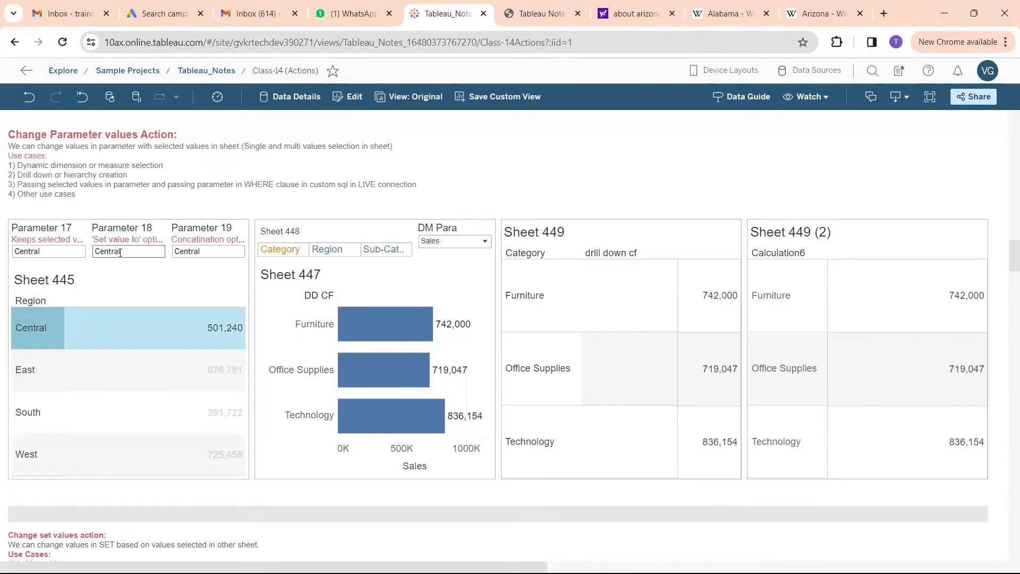
{"action": "left_click", "coordinate": [34, 325]}
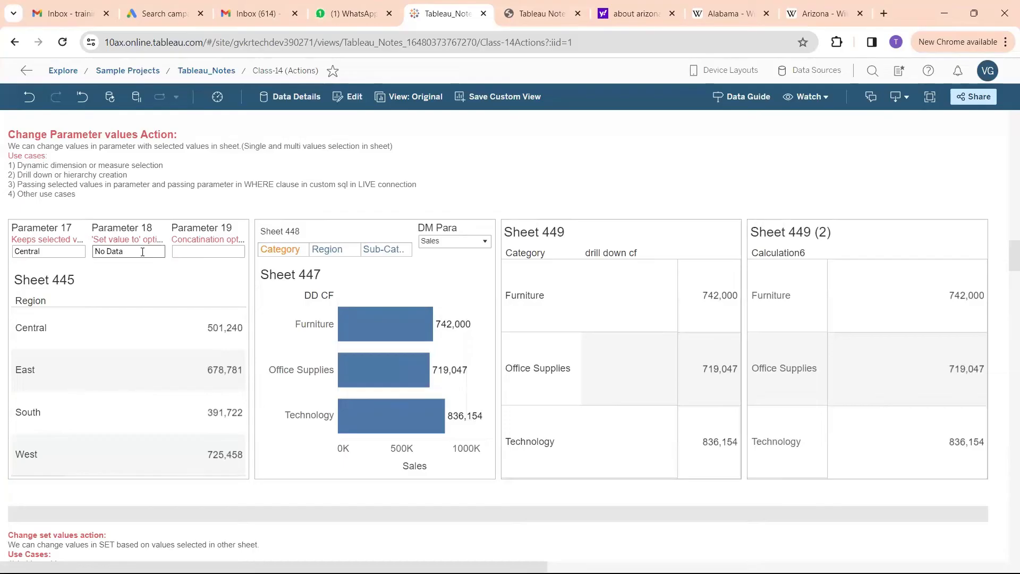
Return to Tableau Desktop, keep Set value to with No Data, and save the parameter action and the actions list
{"action": "key", "text": "alt+Tab"}
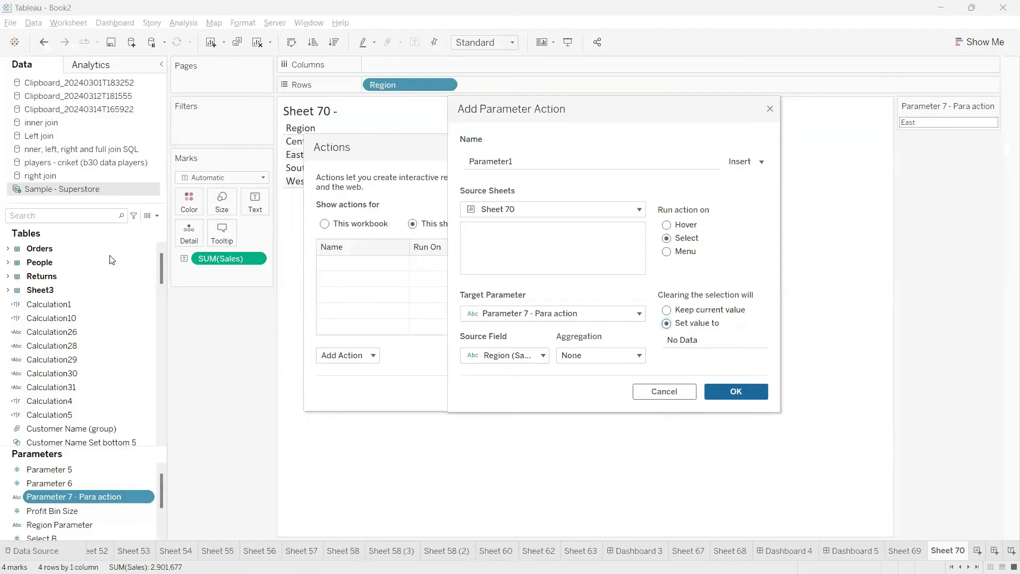
{"action": "left_click", "coordinate": [710, 340]}
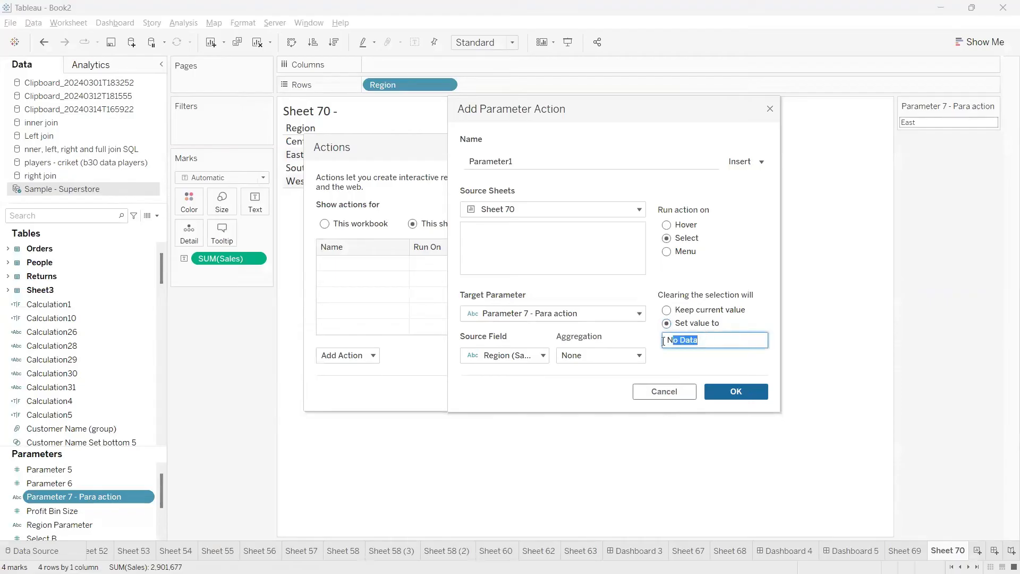
{"action": "left_click", "coordinate": [666, 310]}
{"action": "left_click", "coordinate": [668, 323]}
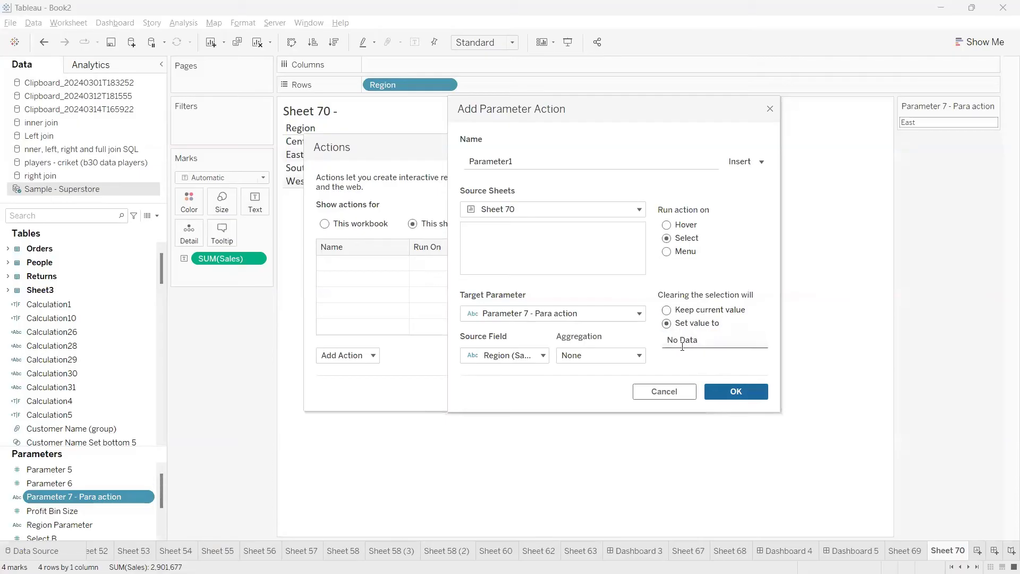
{"action": "left_click", "coordinate": [738, 396]}
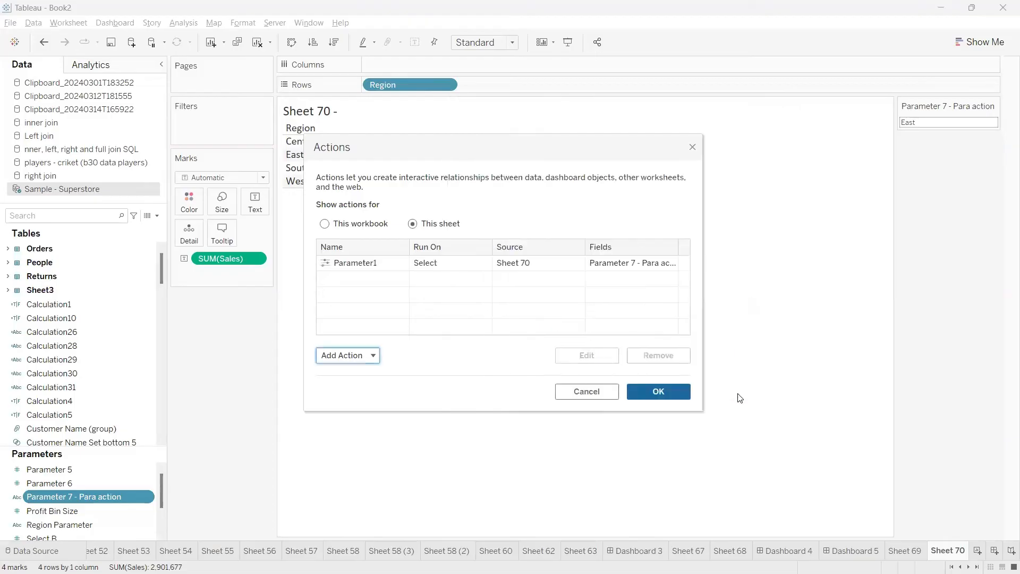
{"action": "left_click", "coordinate": [671, 395]}
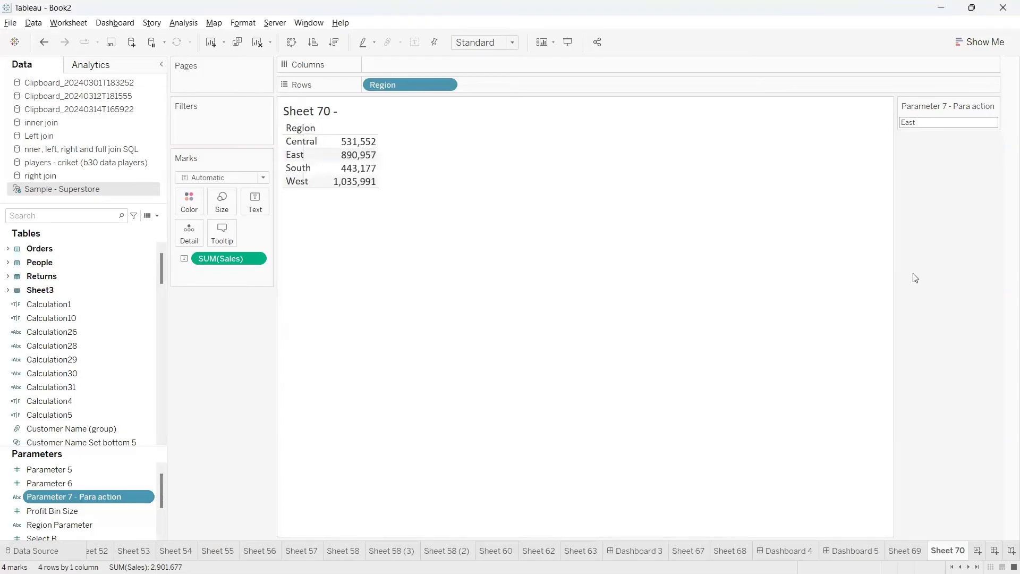
Select the Central and South rows and clear the selection to check the parameter control and the sheet title
{"action": "left_click", "coordinate": [924, 120]}
{"action": "left_click", "coordinate": [929, 164]}
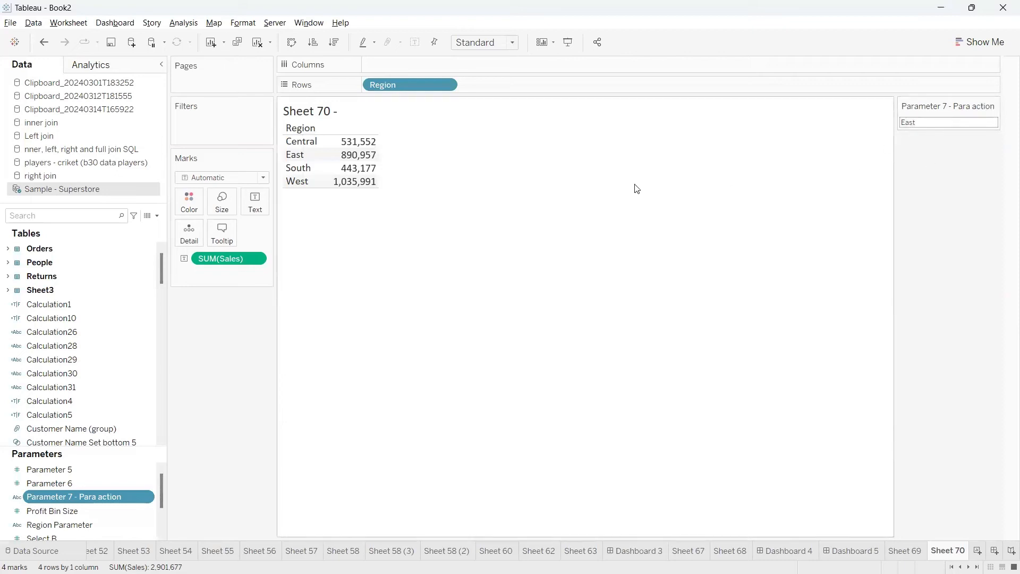
{"action": "left_click", "coordinate": [315, 144]}
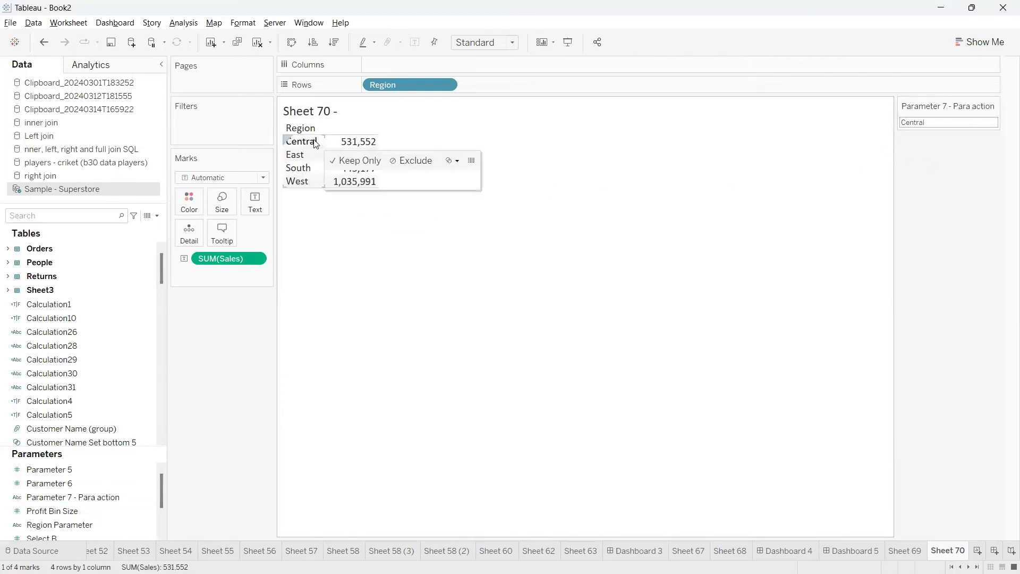
{"action": "mouse_move", "coordinate": [894, 110]}
{"action": "left_mouse_down"}
{"action": "mouse_move", "coordinate": [889, 120]}
{"action": "mouse_move", "coordinate": [977, 137]}
{"action": "mouse_move", "coordinate": [902, 117]}
{"action": "left_mouse_up"}
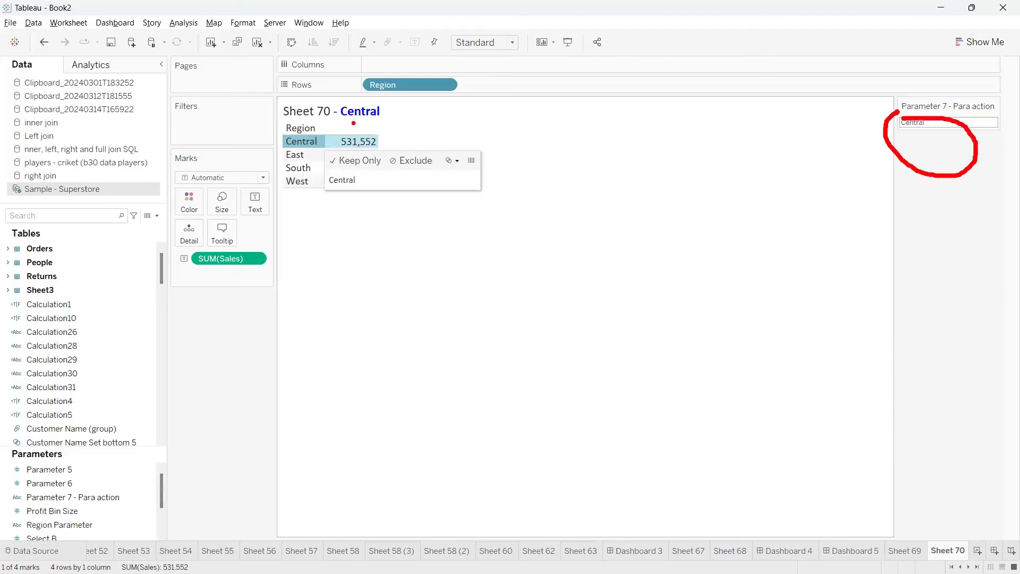
{"action": "mouse_move", "coordinate": [349, 123]}
{"action": "left_mouse_down"}
{"action": "mouse_move", "coordinate": [387, 116]}
{"action": "mouse_move", "coordinate": [355, 124]}
{"action": "mouse_move", "coordinate": [376, 102]}
{"action": "mouse_move", "coordinate": [344, 126]}
{"action": "mouse_move", "coordinate": [402, 125]}
{"action": "left_mouse_up"}
{"action": "key", "text": "Escape"}
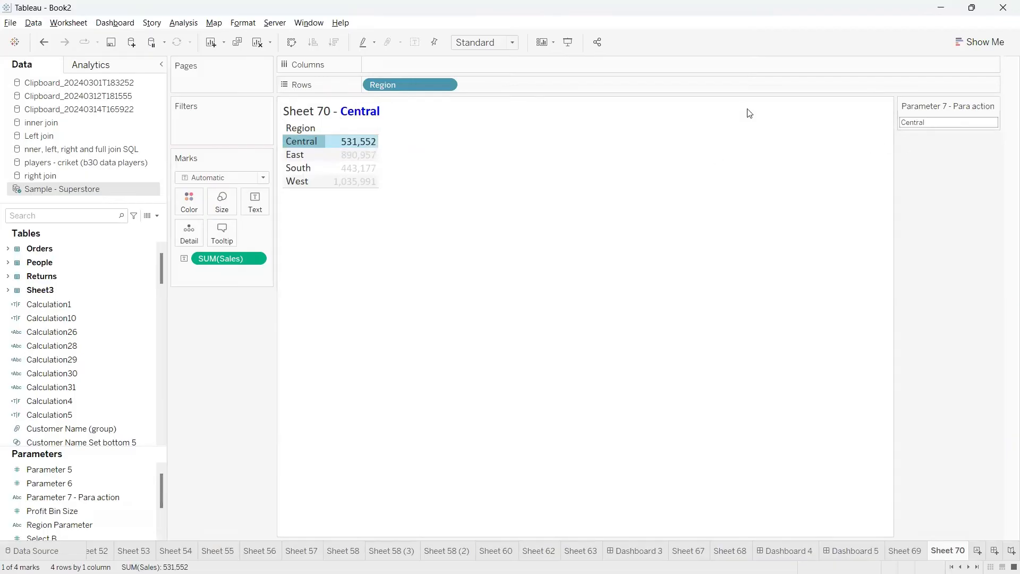
{"action": "left_click", "coordinate": [293, 168]}
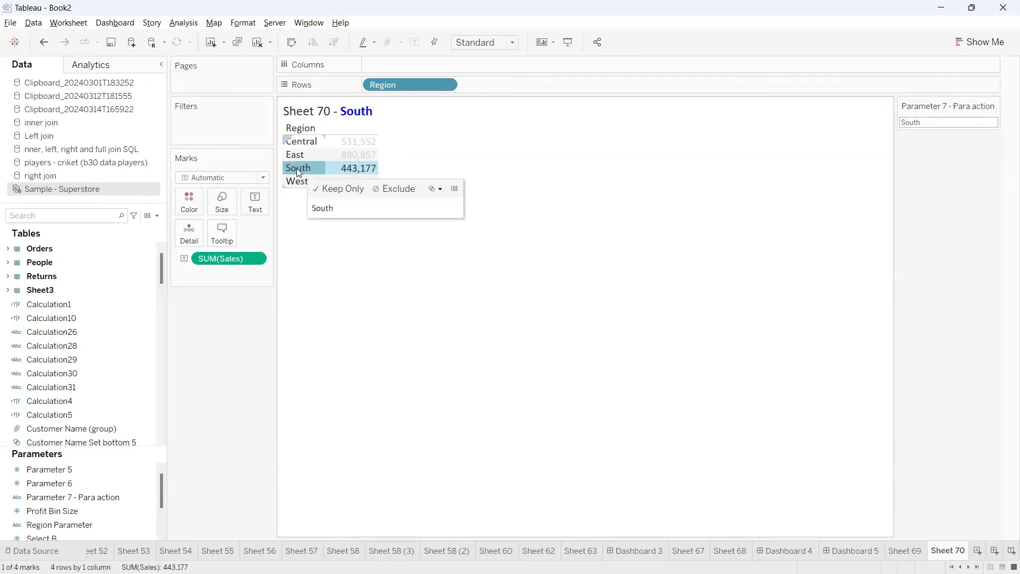
{"action": "left_click", "coordinate": [297, 168]}
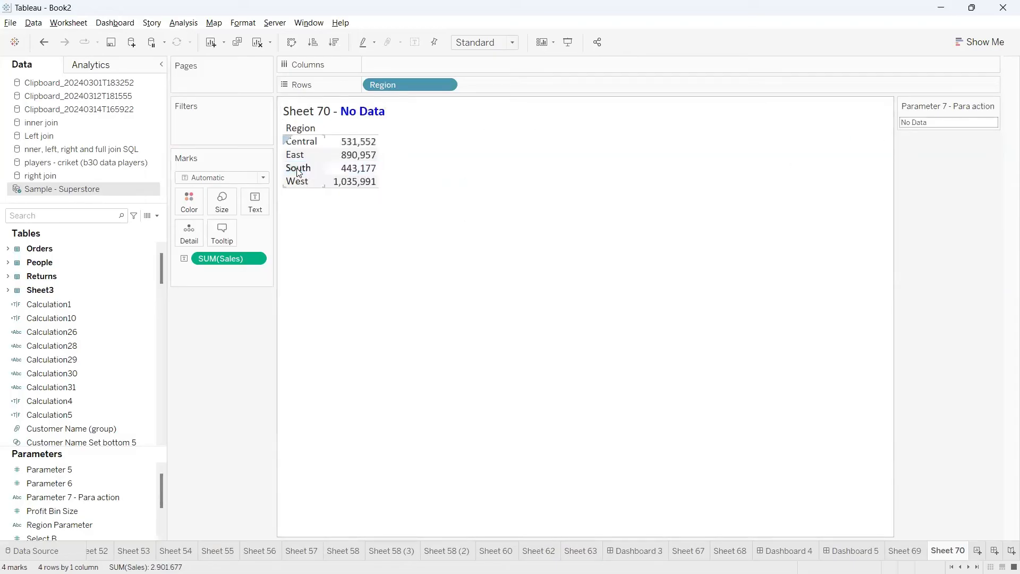
Examine the parameter control's value, open the settings of Parameter 7 - Para action, and close them without changes
{"action": "left_click", "coordinate": [928, 122]}
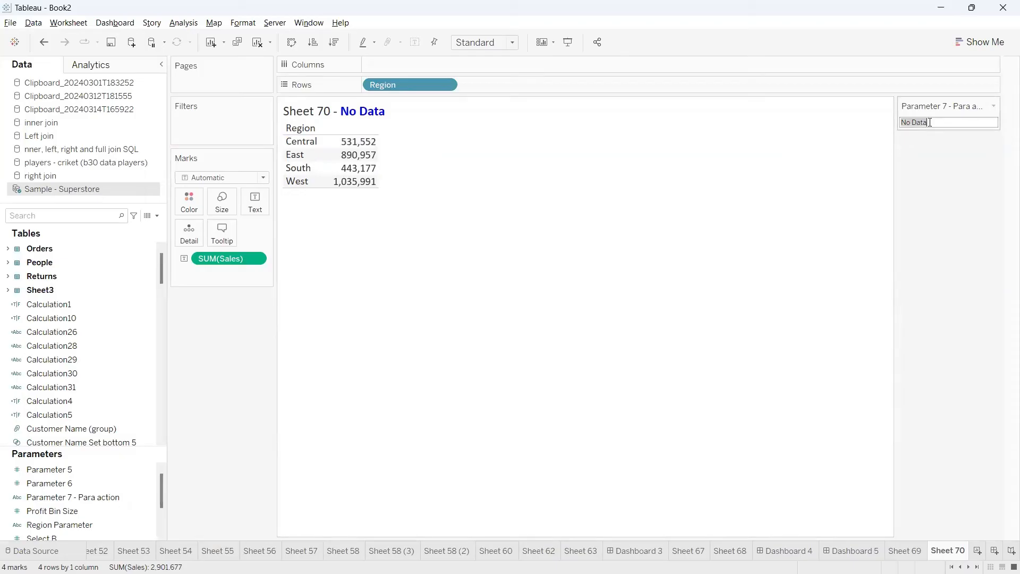
{"action": "left_click", "coordinate": [901, 122]}
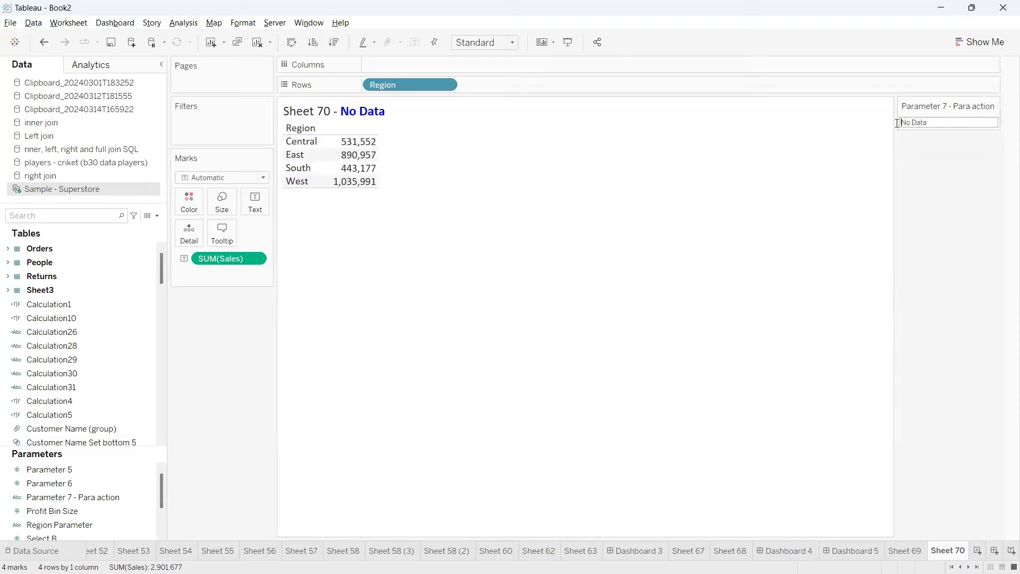
{"action": "left_click", "coordinate": [932, 122]}
{"action": "left_click", "coordinate": [994, 106]}
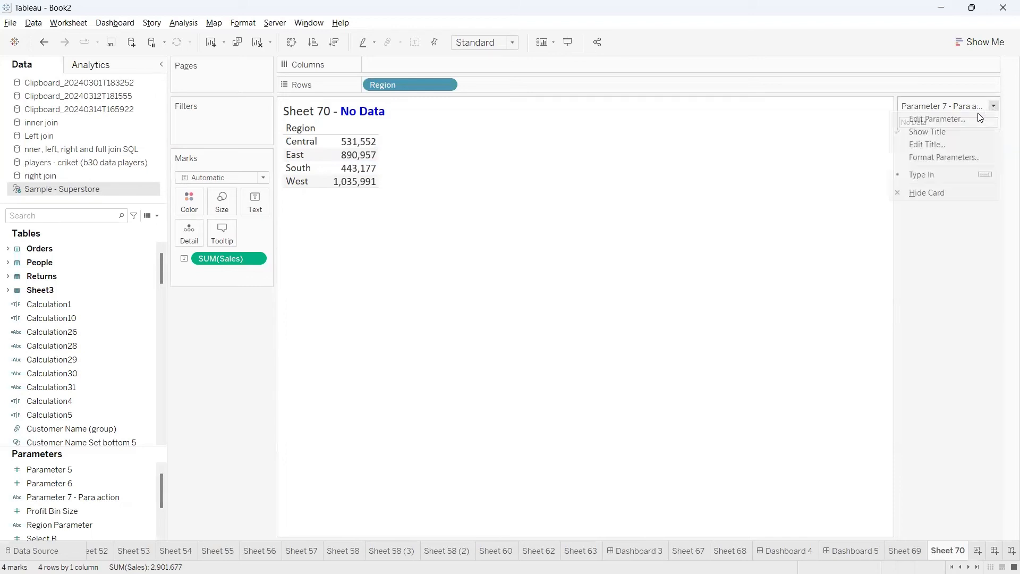
{"action": "left_click", "coordinate": [938, 121]}
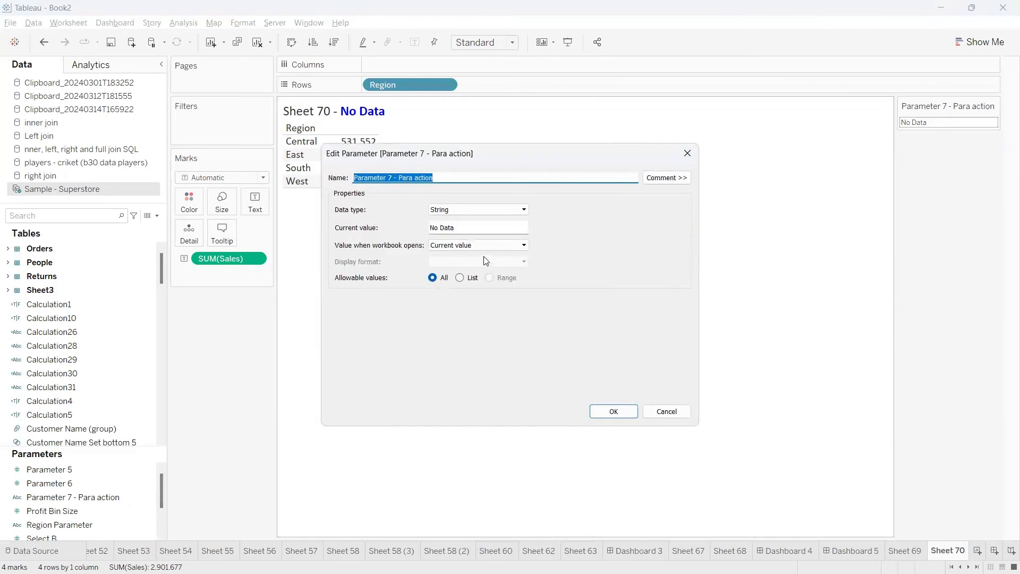
{"action": "left_click", "coordinate": [687, 155]}
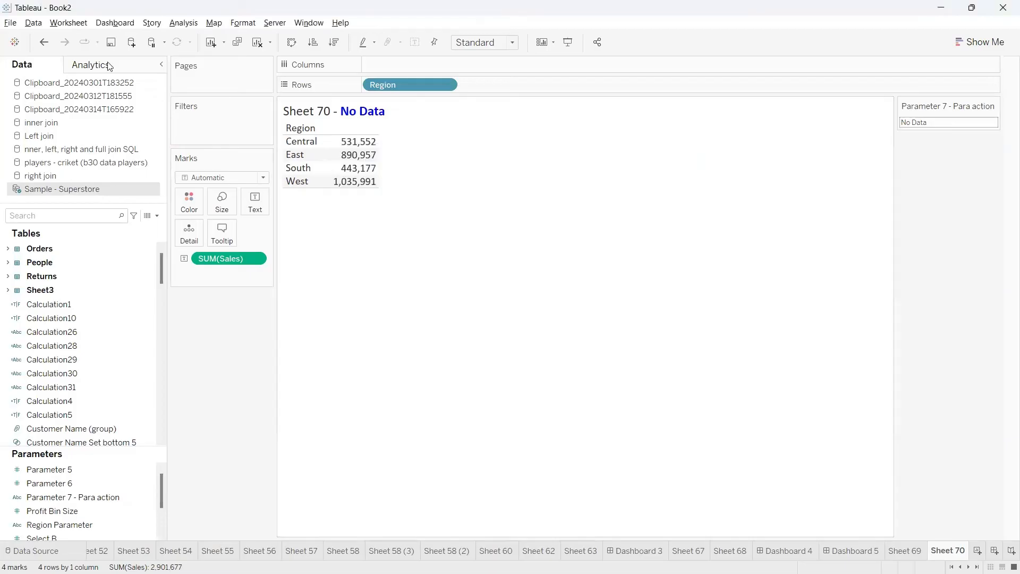
Blank the Set value to entry of the Parameter1 action and test it by selecting and deselecting the Central row
{"action": "left_click", "coordinate": [115, 23]}
{"action": "left_click", "coordinate": [69, 22]}
{"action": "left_click", "coordinate": [68, 23]}
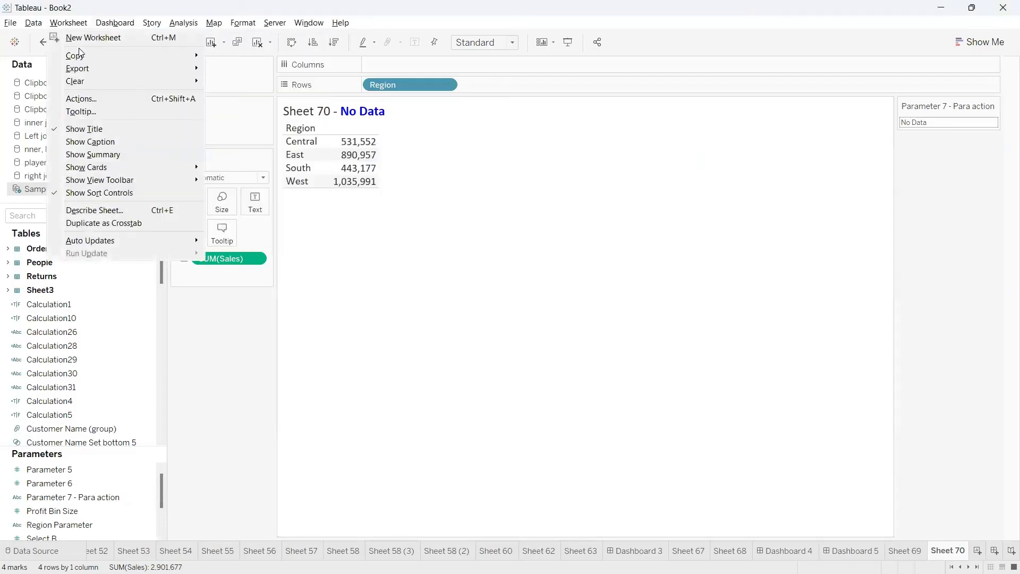
{"action": "left_click", "coordinate": [89, 99]}
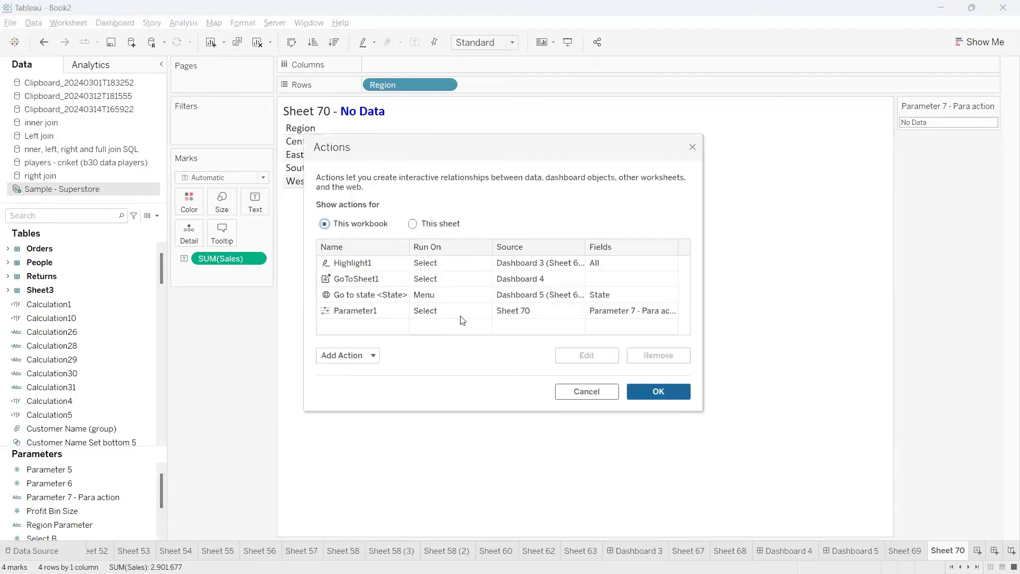
{"action": "double_click", "coordinate": [386, 316]}
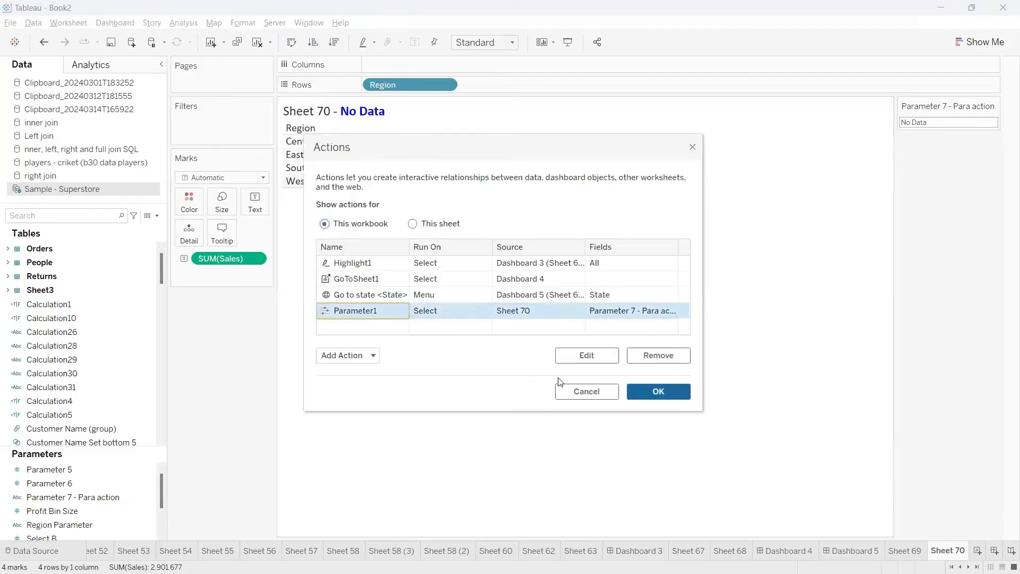
{"action": "left_click", "coordinate": [591, 360]}
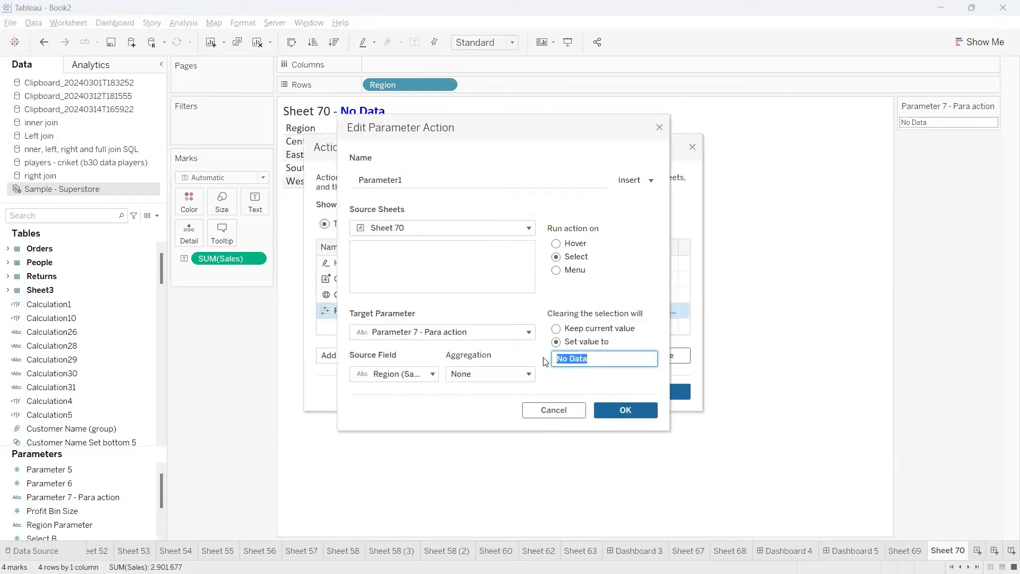
{"action": "key", "text": "BackSpace"}
{"action": "left_click", "coordinate": [614, 415]}
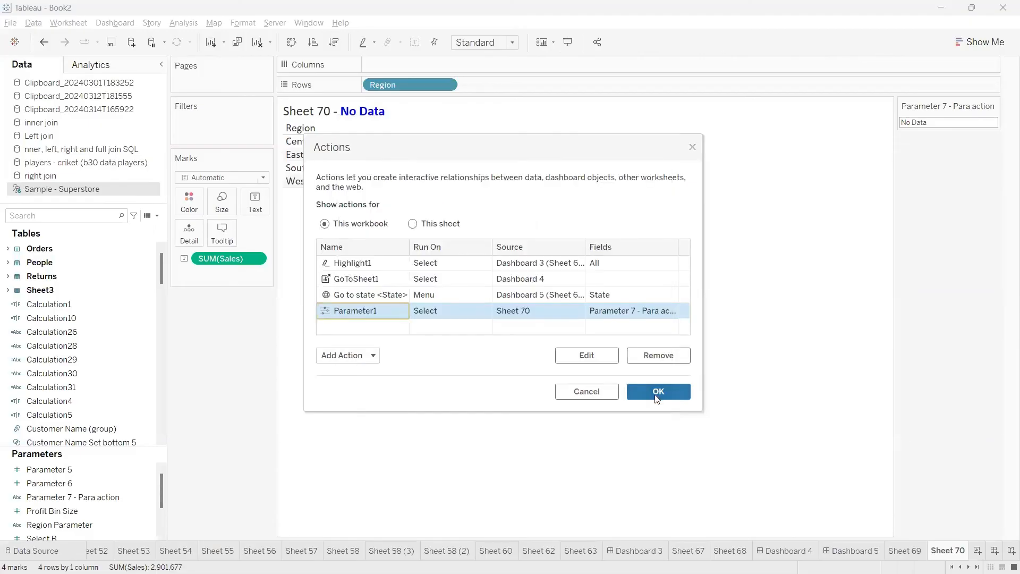
{"action": "left_click", "coordinate": [659, 392]}
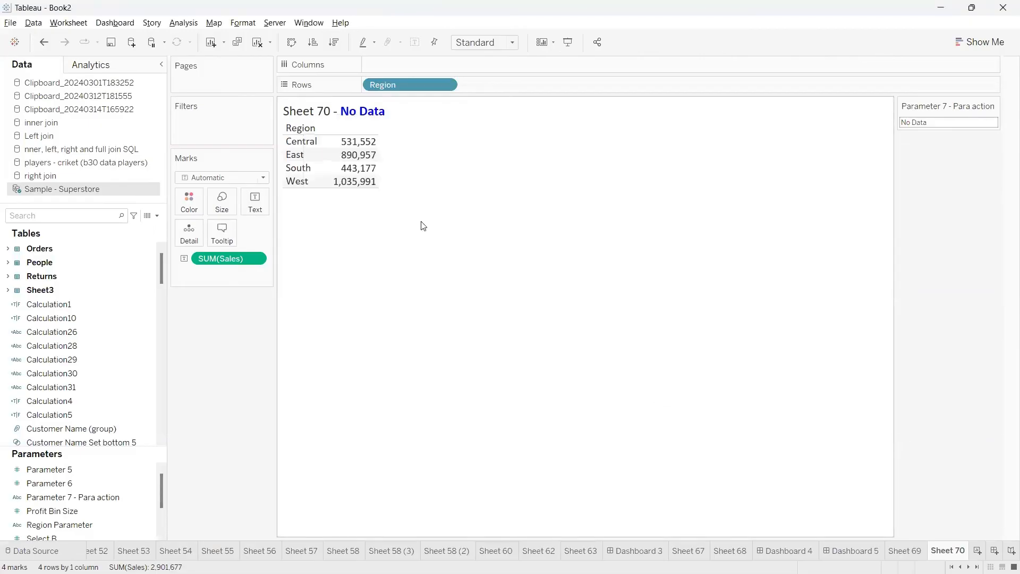
{"action": "left_click", "coordinate": [298, 143]}
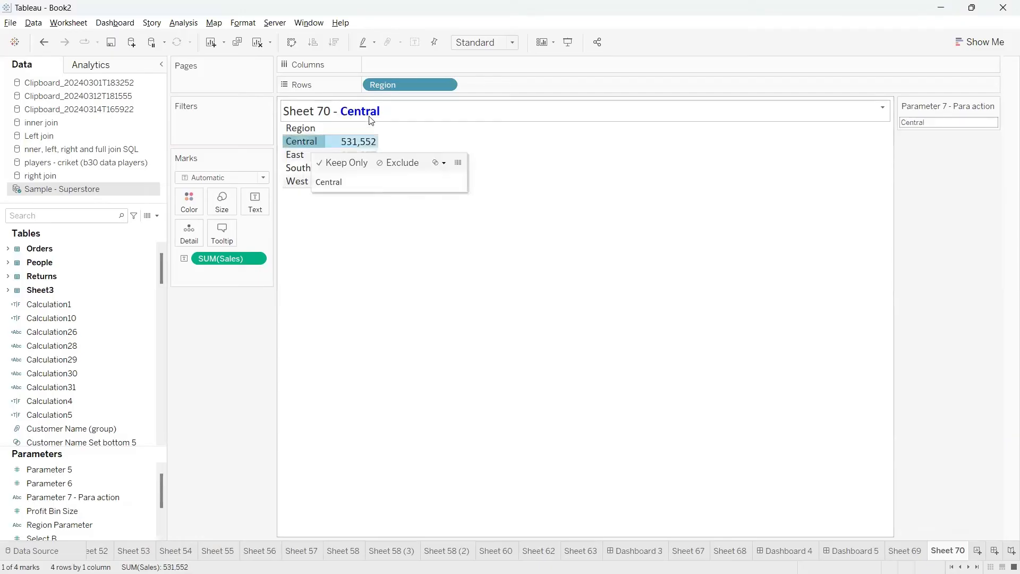
{"action": "left_click", "coordinate": [298, 144]}
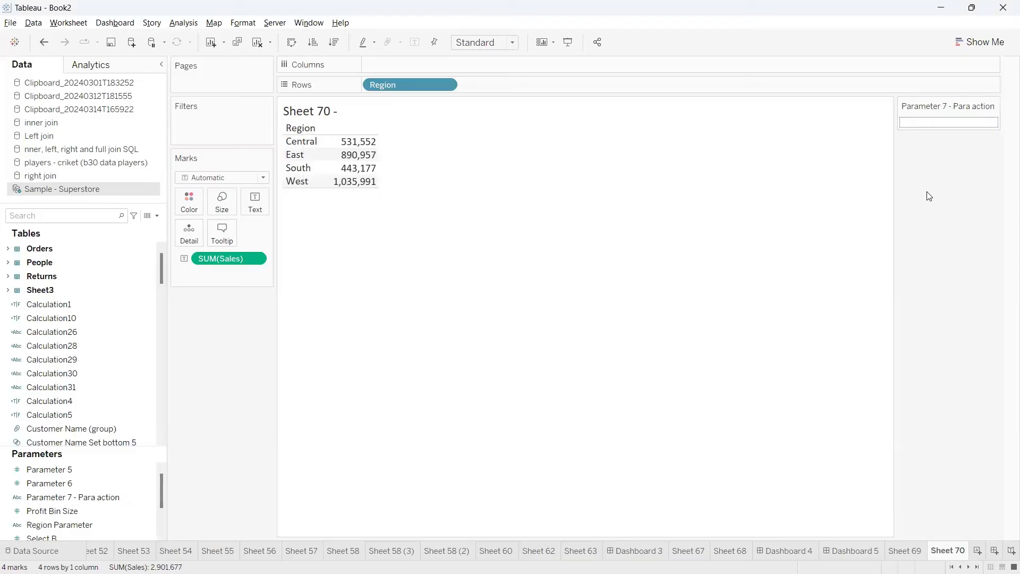
Create a new dashboard with its title shown and place Sheet 70 on it
{"action": "left_click", "coordinate": [995, 550]}
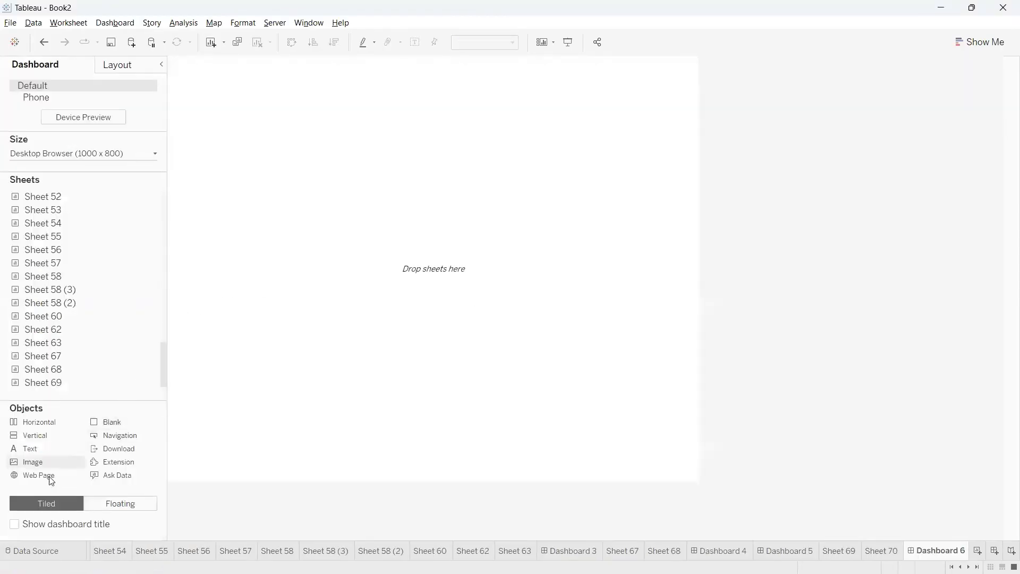
{"action": "left_click", "coordinate": [13, 524]}
{"action": "scroll", "coordinate": [85, 396], "scroll_direction": "down", "scroll_amount": 1}
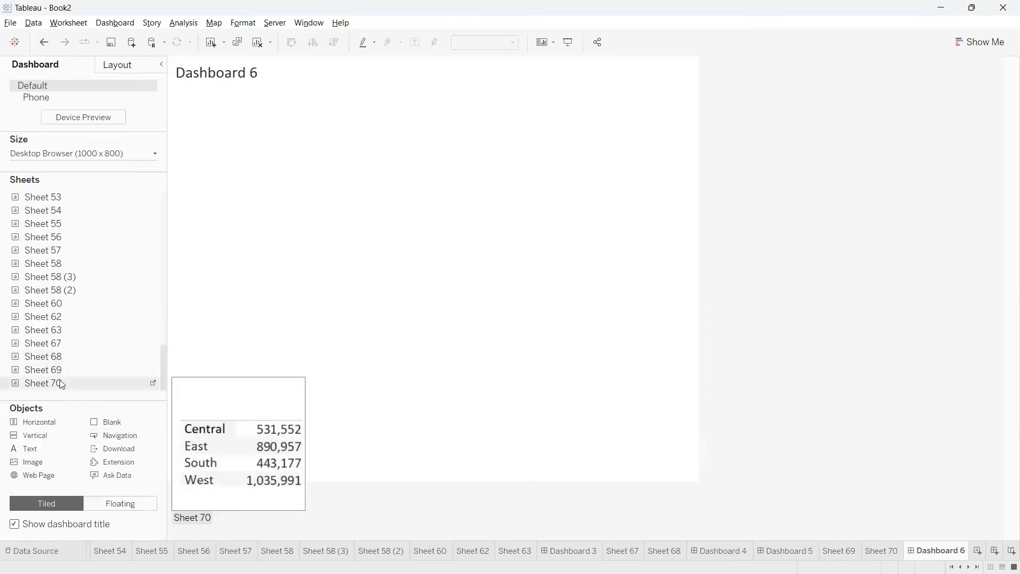
{"action": "left_click_drag", "start_coordinate": [85, 383], "coordinate": [325, 88]}
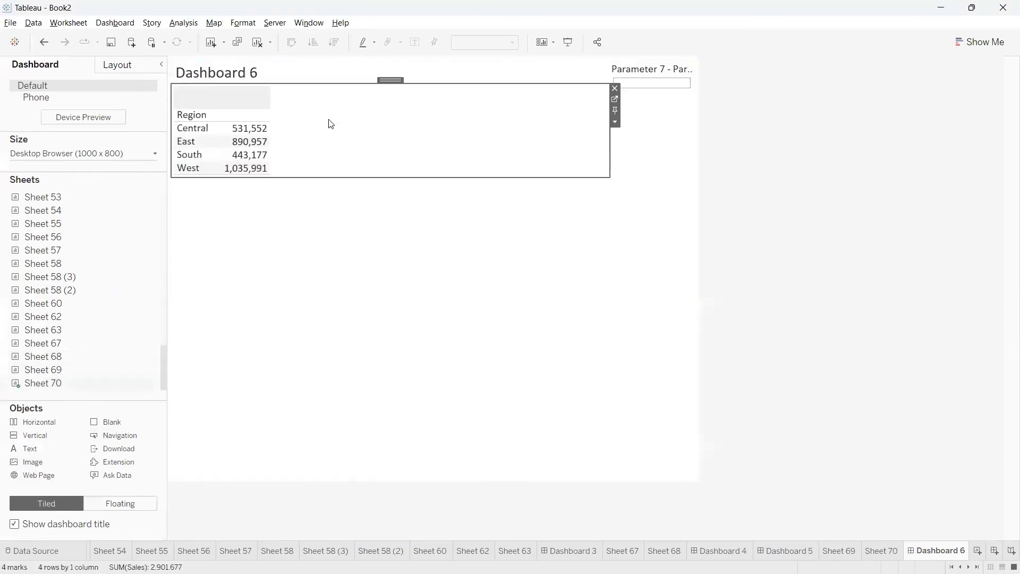
{"action": "left_click", "coordinate": [728, 122]}
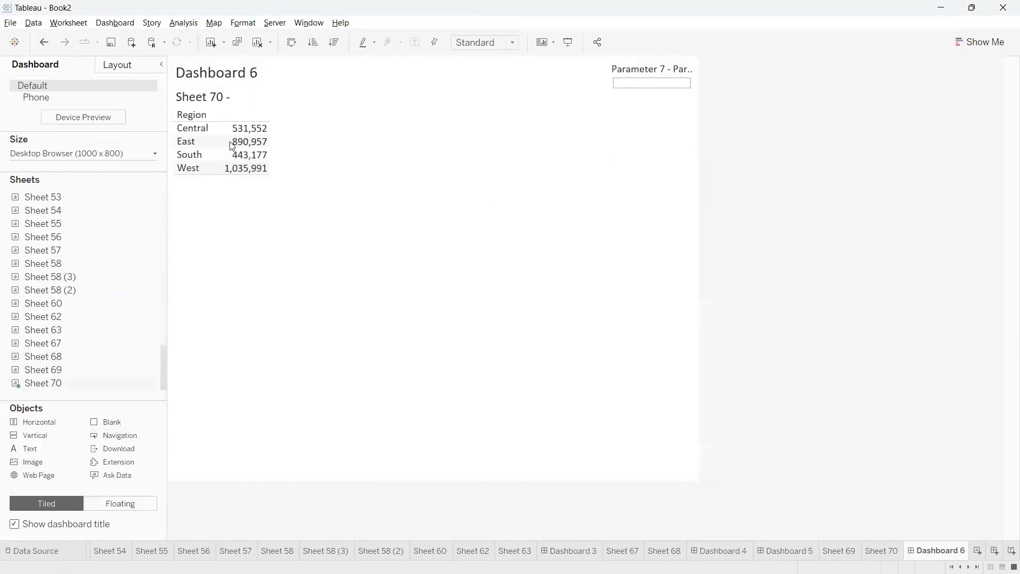
Select the Central row in the dashboard's Sheet 70 to check whether the parameter control follows
{"action": "left_click", "coordinate": [202, 130]}
{"action": "left_click", "coordinate": [203, 133]}
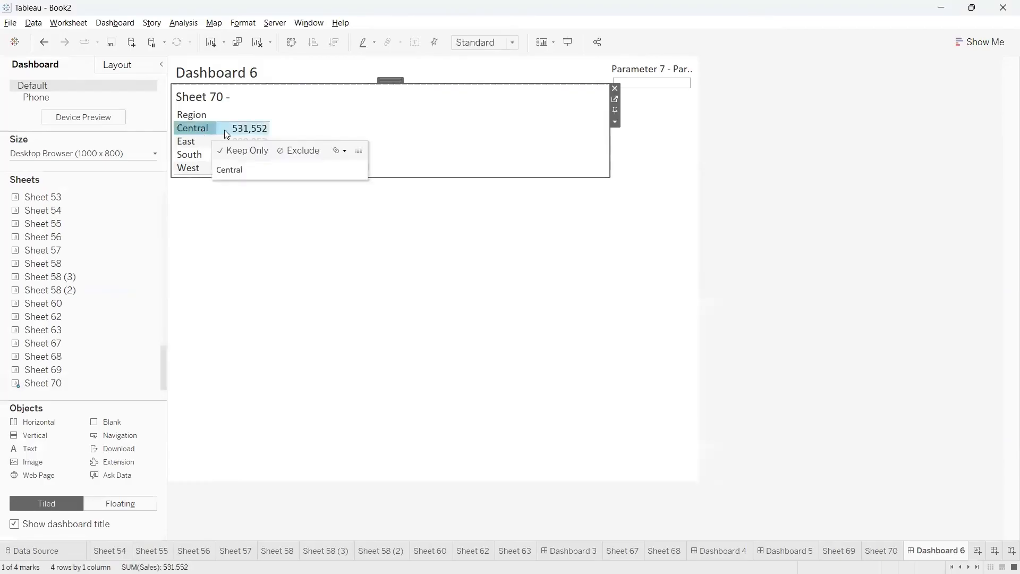
Review the workbook's actions from the dashboard, close the list without changes, and keep the parameter's layout container in place
{"action": "left_click", "coordinate": [640, 83]}
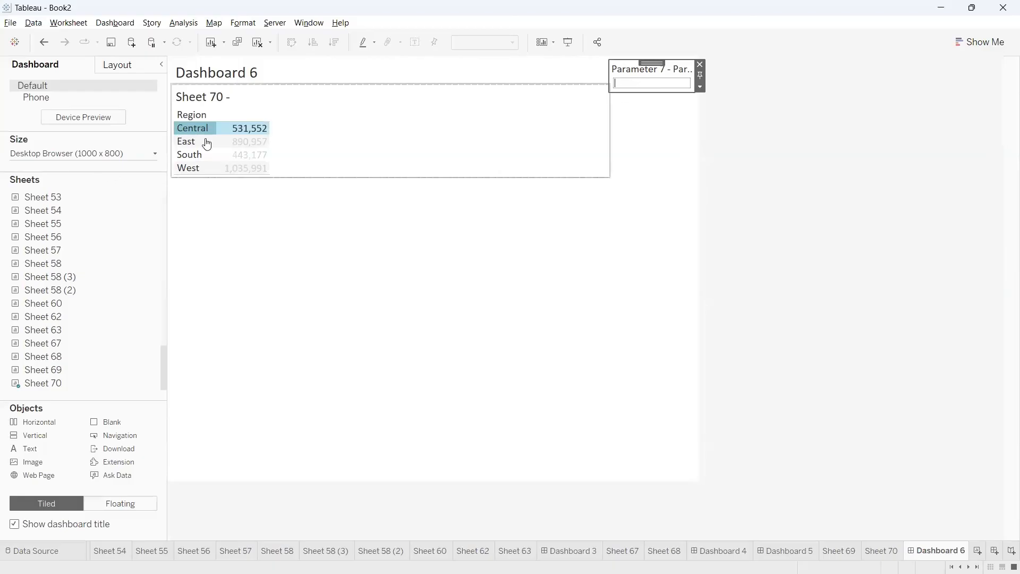
{"action": "left_click", "coordinate": [104, 23]}
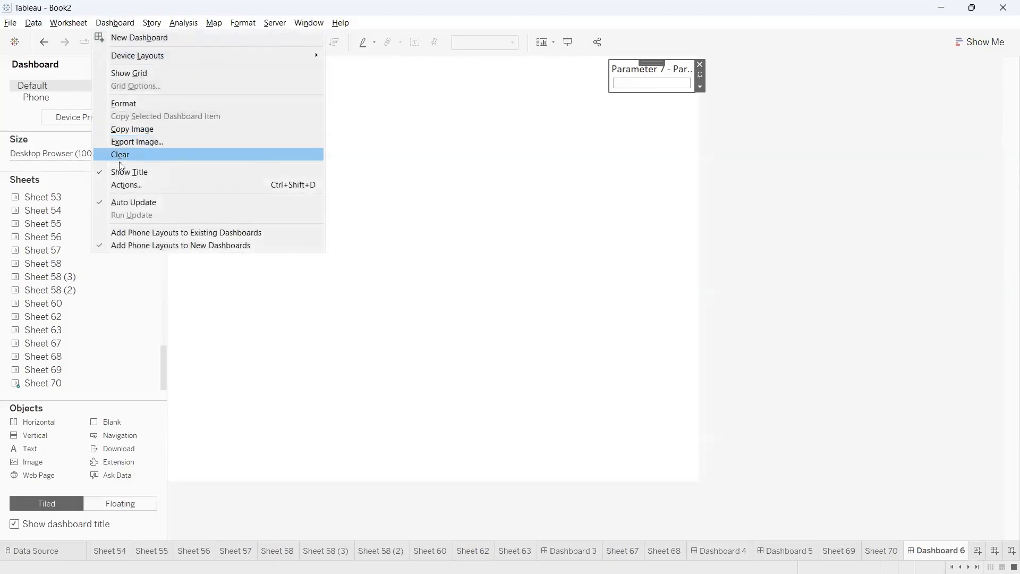
{"action": "left_click", "coordinate": [191, 162]}
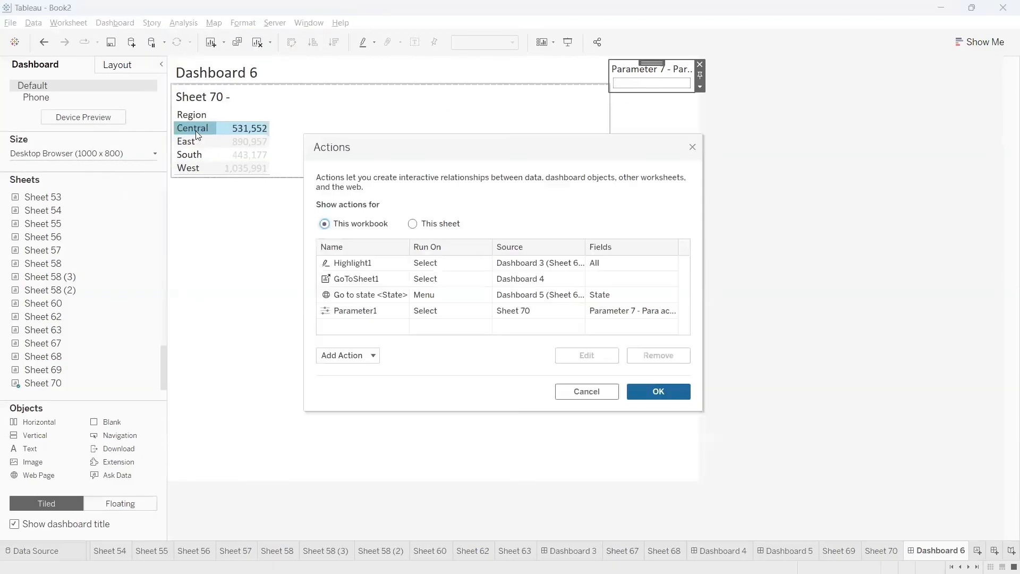
{"action": "left_click", "coordinate": [692, 147]}
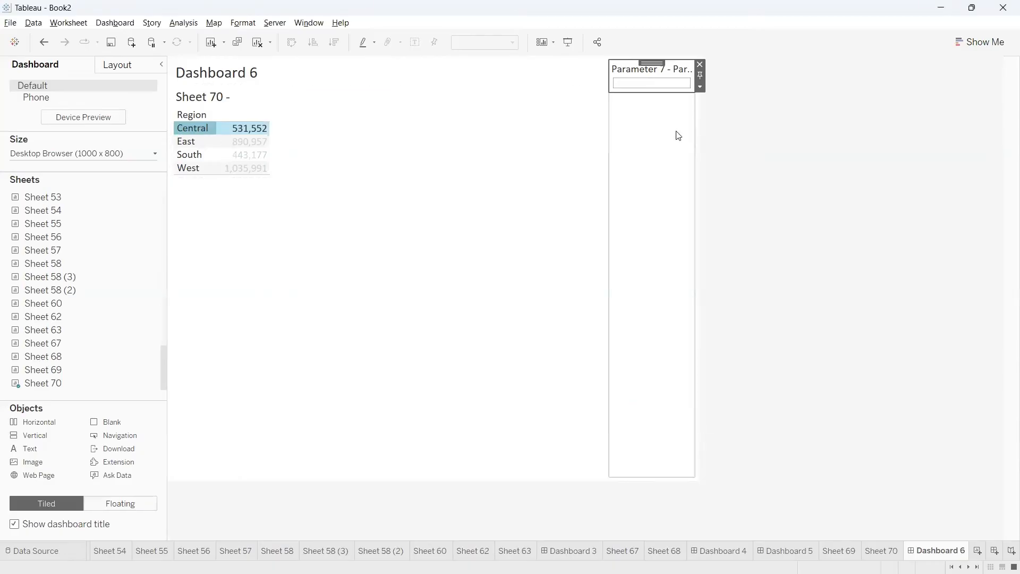
{"action": "left_click", "coordinate": [700, 65]}
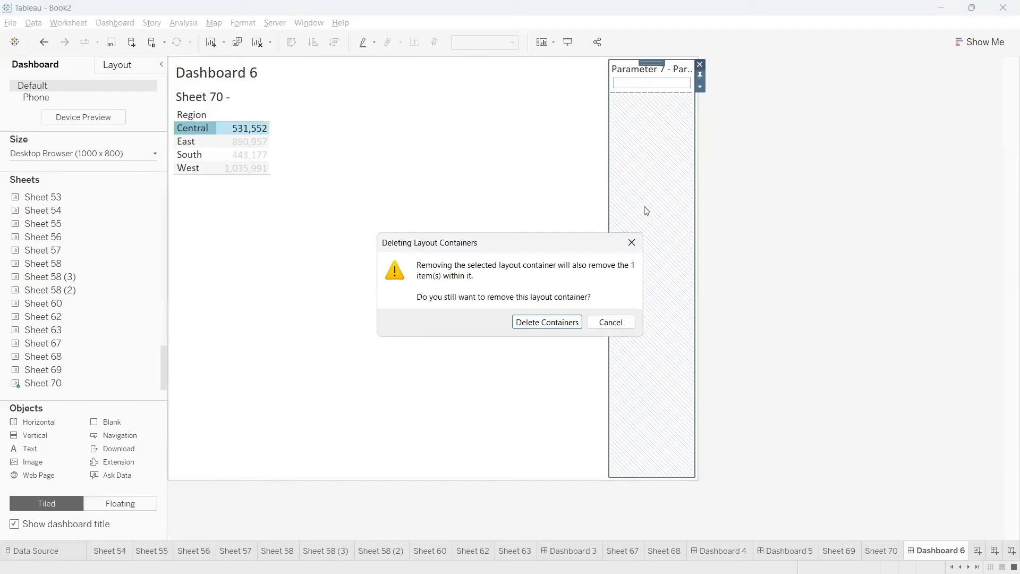
{"action": "left_click", "coordinate": [632, 240]}
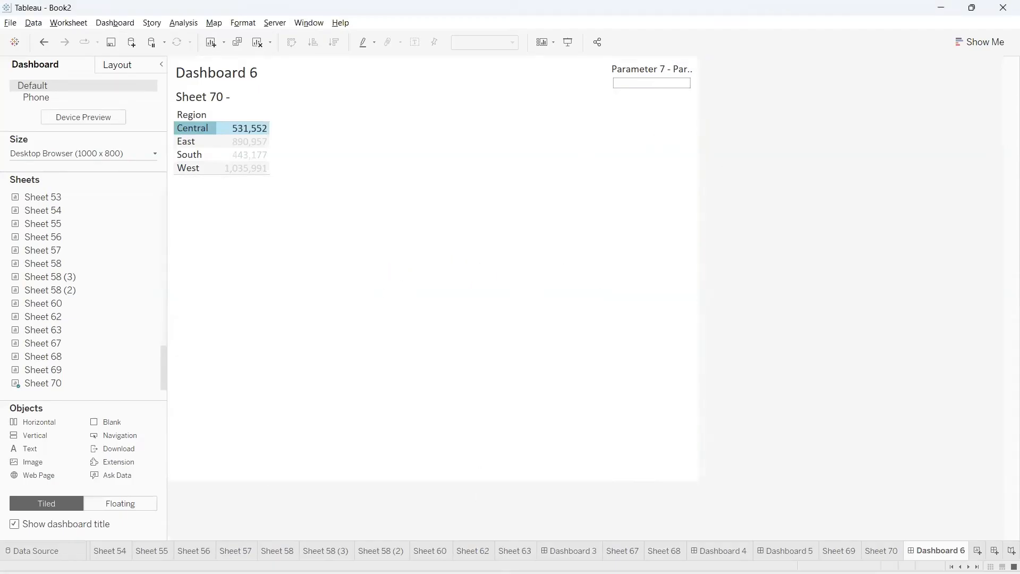
Switch to the Class-14 (Actions) view in the browser and examine the Change Parameter values Action section
{"action": "left_click", "coordinate": [490, 559]}
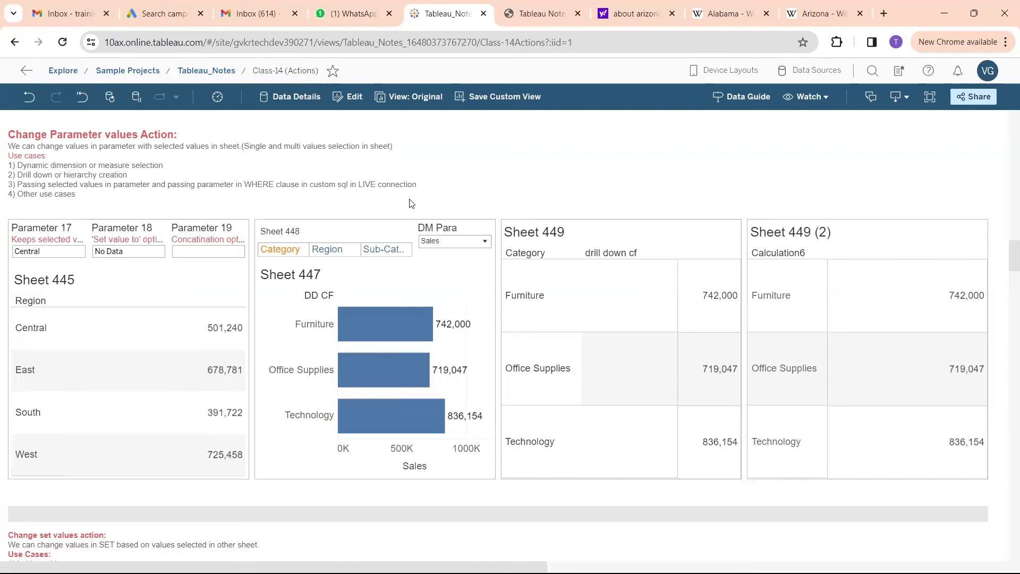
{"action": "scroll", "coordinate": [414, 229], "scroll_direction": "down", "scroll_amount": 2}
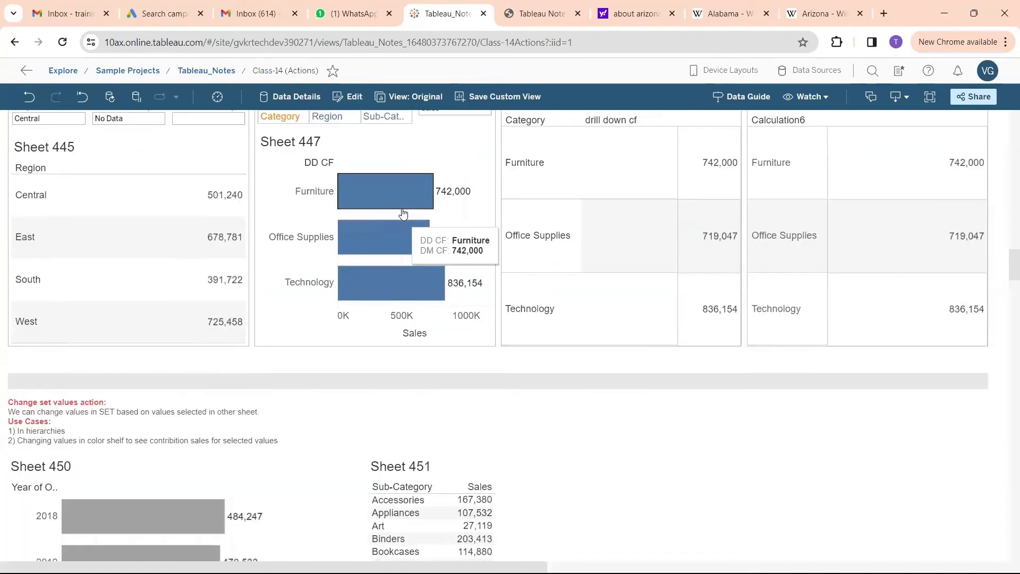
{"action": "scroll", "coordinate": [409, 224], "scroll_direction": "up", "scroll_amount": 1}
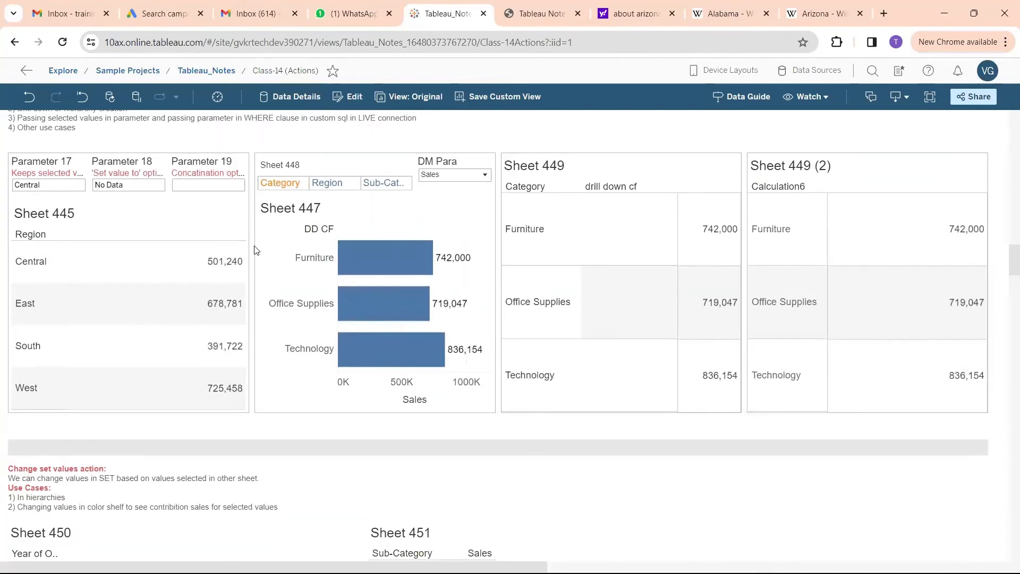
{"action": "scroll", "coordinate": [256, 250], "scroll_direction": "up", "scroll_amount": 1}
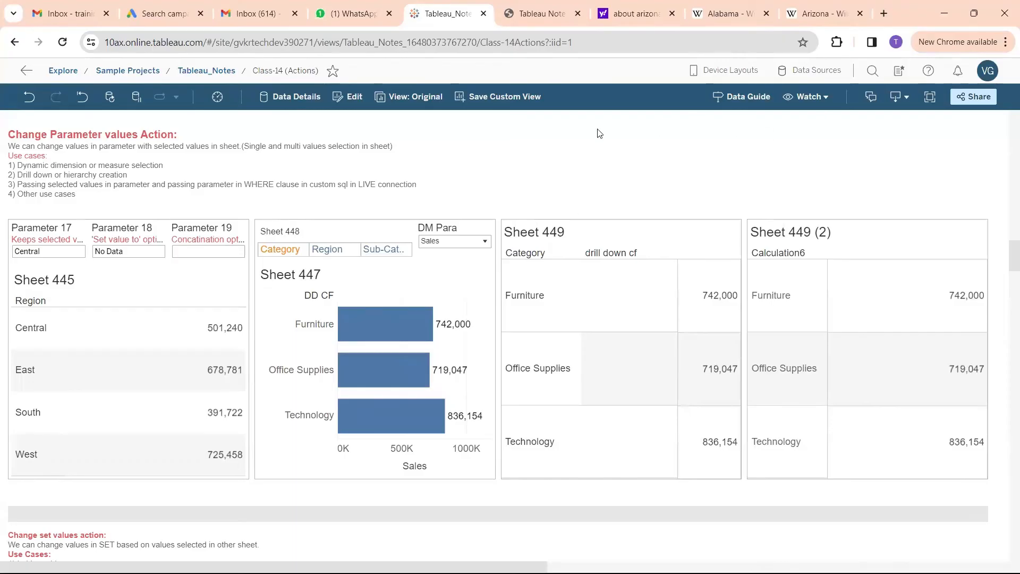
Point out the dynamic dimension use case, Sheet 447's category bars and the Category selector with temporary red marks, and clear the marks
{"action": "mouse_move", "coordinate": [294, 155]}
{"action": "left_mouse_down"}
{"action": "mouse_move", "coordinate": [319, 209]}
{"action": "mouse_move", "coordinate": [341, 200]}
{"action": "mouse_move", "coordinate": [292, 192]}
{"action": "mouse_move", "coordinate": [335, 206]}
{"action": "left_mouse_up"}
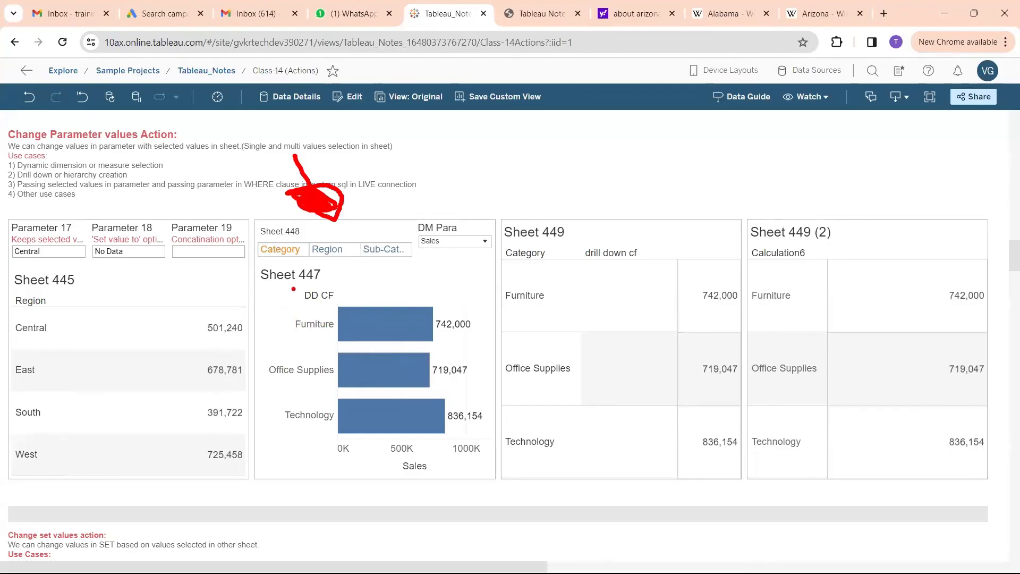
{"action": "mouse_move", "coordinate": [292, 289]}
{"action": "left_mouse_down"}
{"action": "mouse_move", "coordinate": [321, 285]}
{"action": "mouse_move", "coordinate": [289, 288]}
{"action": "mouse_move", "coordinate": [257, 375]}
{"action": "mouse_move", "coordinate": [357, 441]}
{"action": "mouse_move", "coordinate": [503, 404]}
{"action": "mouse_move", "coordinate": [300, 289]}
{"action": "mouse_move", "coordinate": [268, 307]}
{"action": "left_mouse_up"}
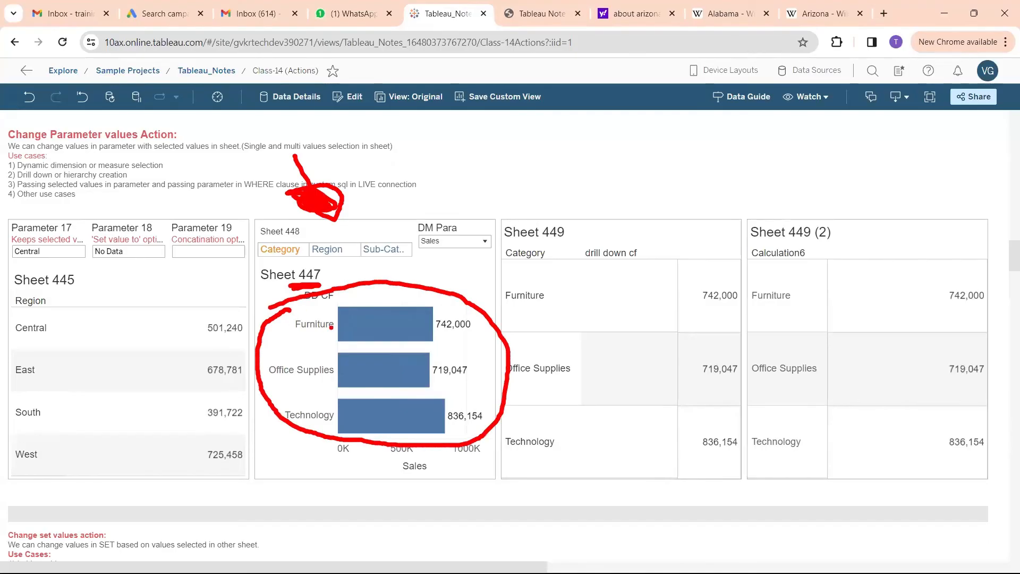
{"action": "left_click_drag", "start_coordinate": [333, 326], "coordinate": [354, 321]}
{"action": "left_click_drag", "start_coordinate": [339, 368], "coordinate": [355, 364]}
{"action": "left_click_drag", "start_coordinate": [337, 415], "coordinate": [357, 402]}
{"action": "mouse_move", "coordinate": [441, 303]}
{"action": "left_mouse_down"}
{"action": "mouse_move", "coordinate": [412, 395]}
{"action": "mouse_move", "coordinate": [361, 280]}
{"action": "left_mouse_up"}
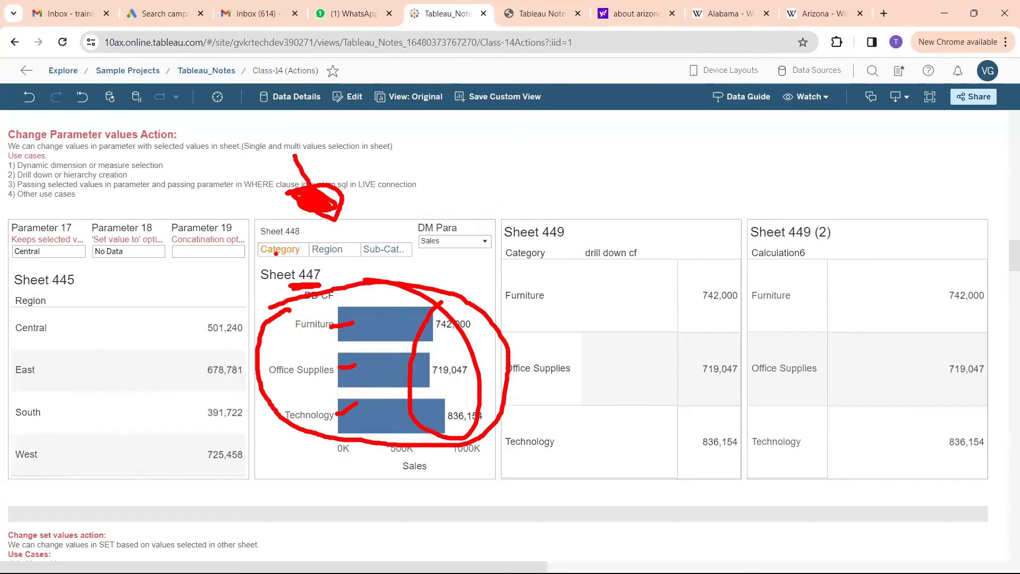
{"action": "mouse_move", "coordinate": [276, 253]}
{"action": "left_mouse_down"}
{"action": "mouse_move", "coordinate": [290, 297]}
{"action": "mouse_move", "coordinate": [279, 289]}
{"action": "mouse_move", "coordinate": [304, 289]}
{"action": "mouse_move", "coordinate": [372, 438]}
{"action": "mouse_move", "coordinate": [357, 325]}
{"action": "left_mouse_up"}
{"action": "key", "text": "Escape"}
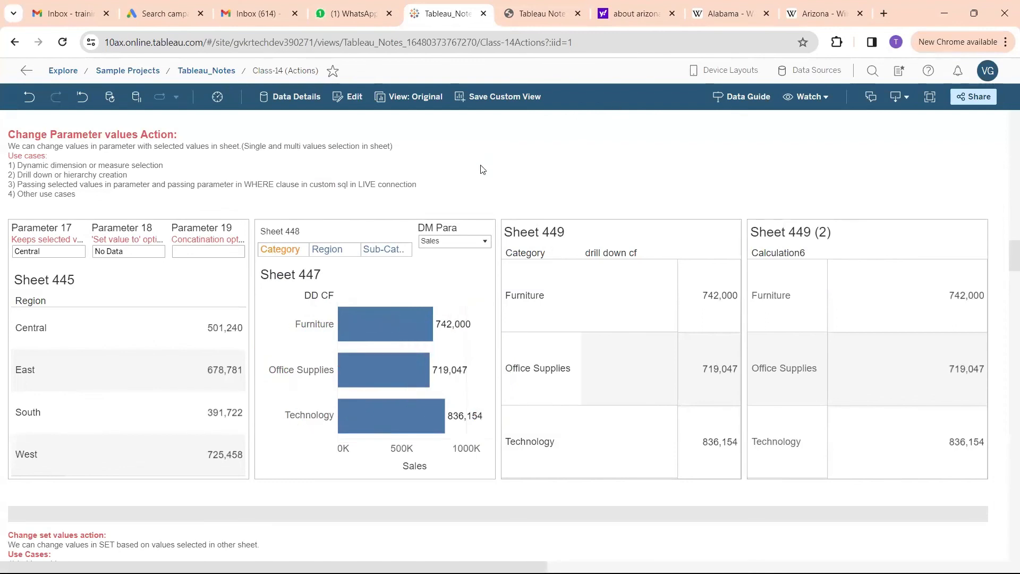
Show Sheet 447 by Region using the Sheet 448 selector, circle its labels temporarily, and deselect Region
{"action": "left_click", "coordinate": [339, 253]}
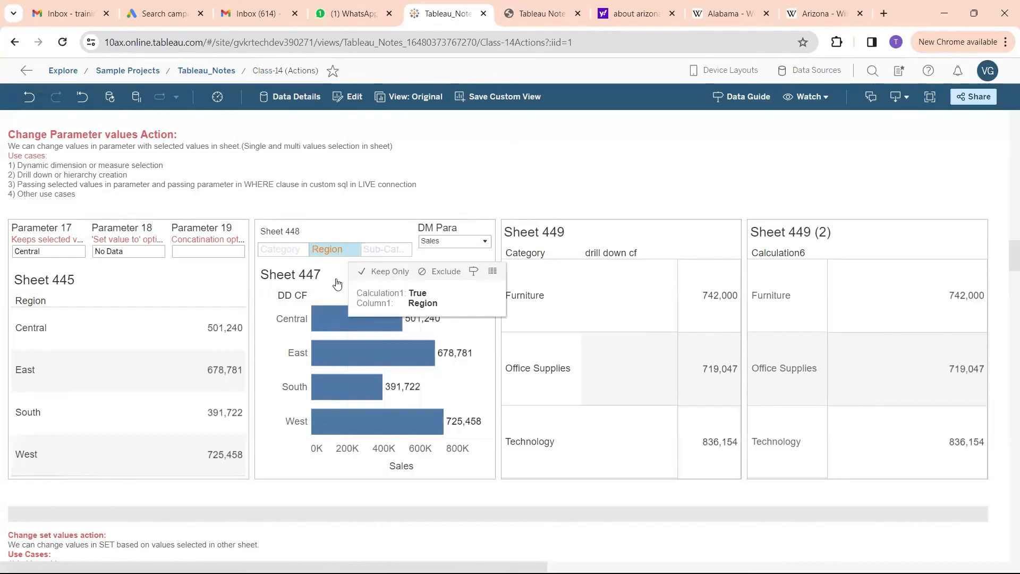
{"action": "mouse_move", "coordinate": [291, 302]}
{"action": "left_mouse_down"}
{"action": "mouse_move", "coordinate": [297, 452]}
{"action": "mouse_move", "coordinate": [335, 412]}
{"action": "mouse_move", "coordinate": [313, 307]}
{"action": "mouse_move", "coordinate": [287, 304]}
{"action": "left_mouse_up"}
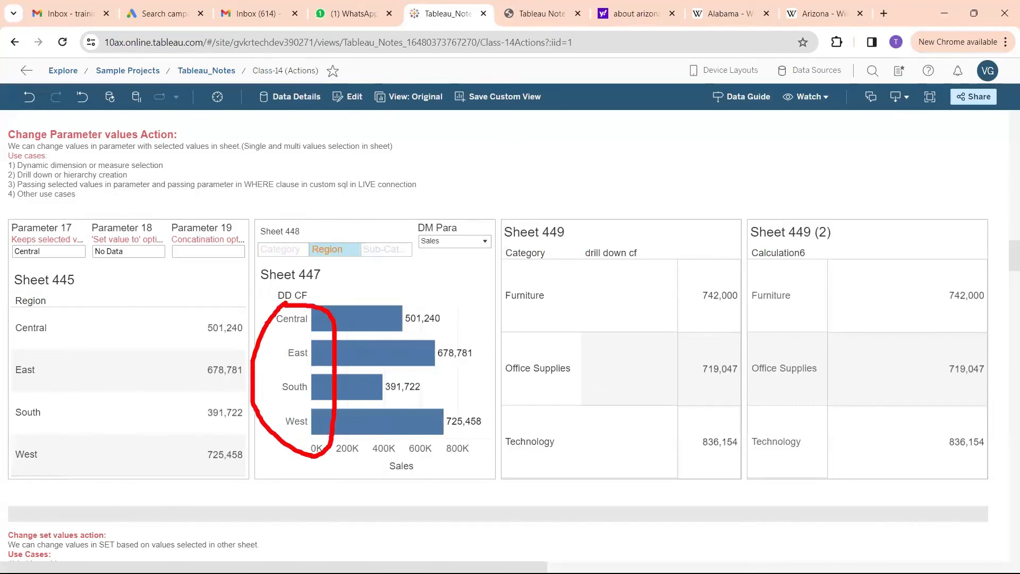
{"action": "key", "text": "Escape"}
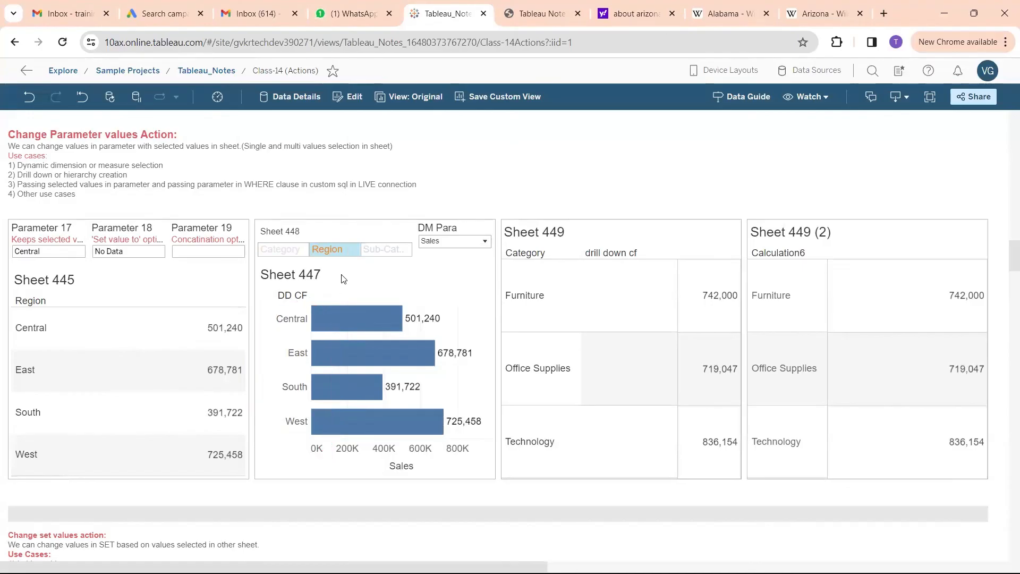
{"action": "left_click", "coordinate": [322, 251]}
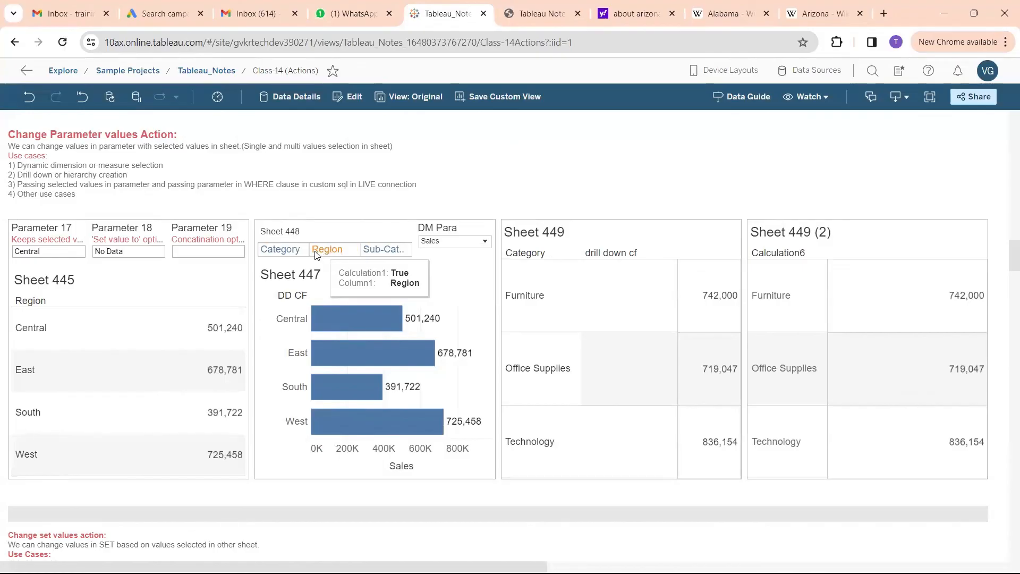
Show Sheet 447 by Sub-Category using the Sheet 448 selector, temporarily mark the labels, selector and Sales axis, and deselect the entry
{"action": "left_click", "coordinate": [382, 250]}
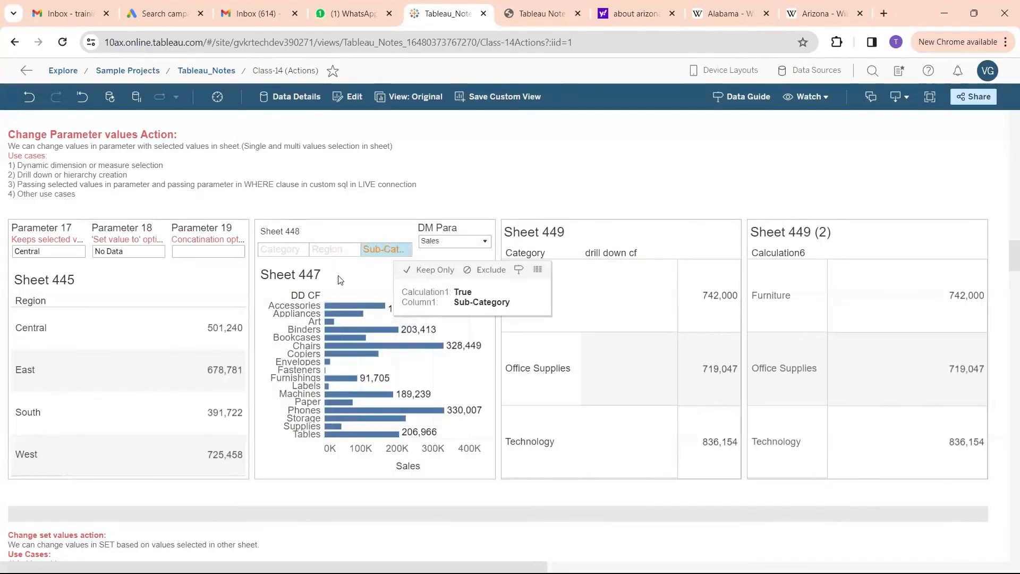
{"action": "mouse_move", "coordinate": [282, 299]}
{"action": "left_mouse_down"}
{"action": "mouse_move", "coordinate": [245, 393]}
{"action": "mouse_move", "coordinate": [344, 425]}
{"action": "mouse_move", "coordinate": [307, 296]}
{"action": "left_mouse_up"}
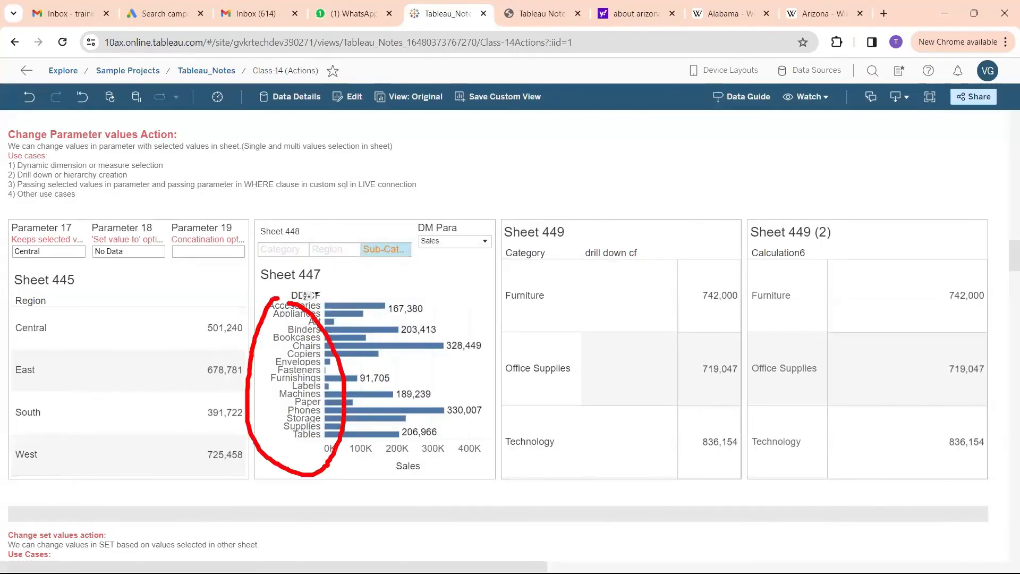
{"action": "mouse_move", "coordinate": [430, 441]}
{"action": "left_mouse_down"}
{"action": "mouse_move", "coordinate": [348, 455]}
{"action": "mouse_move", "coordinate": [493, 467]}
{"action": "mouse_move", "coordinate": [386, 443]}
{"action": "left_mouse_up"}
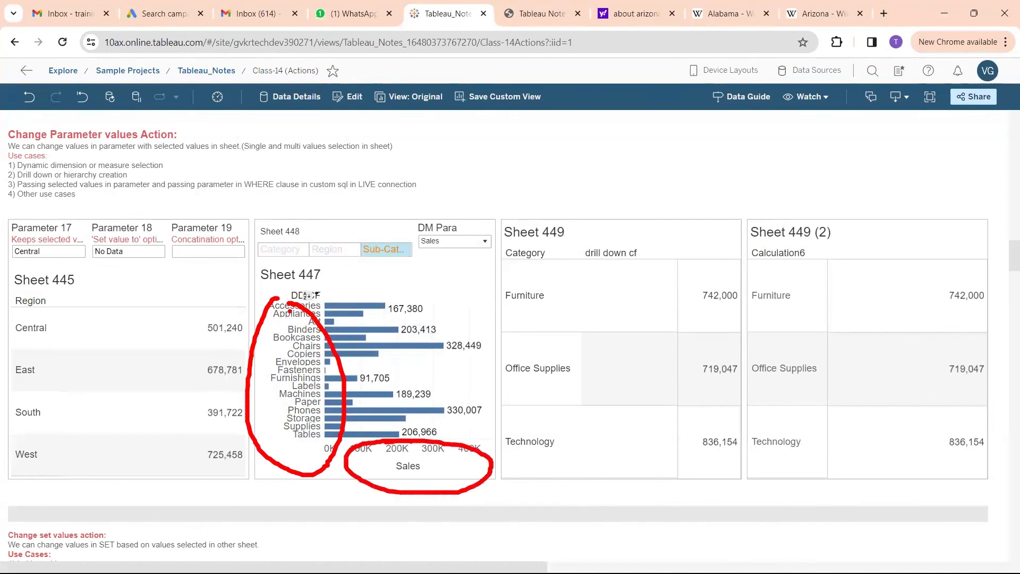
{"action": "mouse_move", "coordinate": [238, 287]}
{"action": "left_mouse_down"}
{"action": "mouse_move", "coordinate": [263, 318]}
{"action": "mouse_move", "coordinate": [242, 310]}
{"action": "mouse_move", "coordinate": [275, 302]}
{"action": "left_mouse_up"}
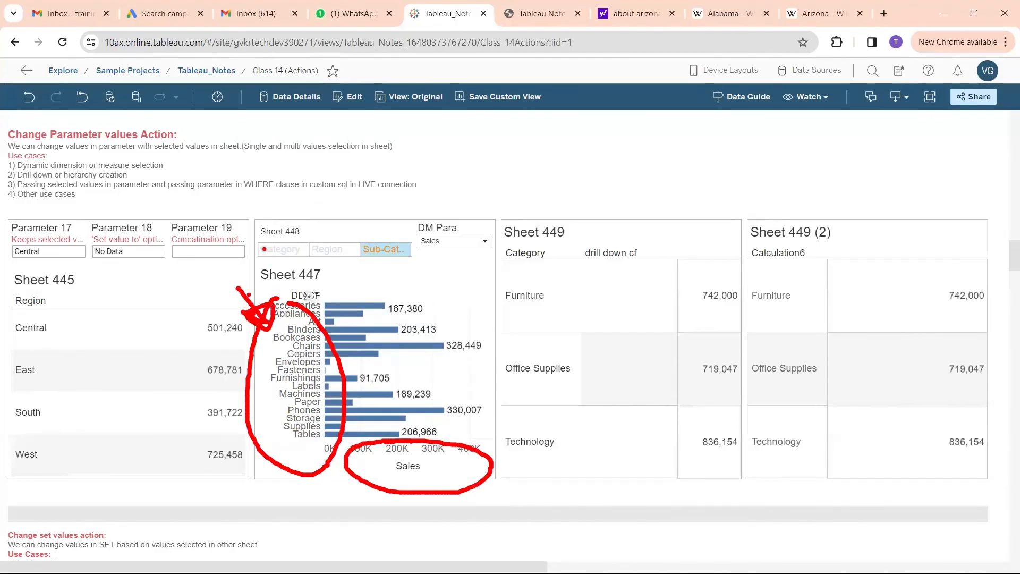
{"action": "mouse_move", "coordinate": [261, 243]}
{"action": "left_mouse_down"}
{"action": "mouse_move", "coordinate": [418, 263]}
{"action": "mouse_move", "coordinate": [301, 233]}
{"action": "mouse_move", "coordinate": [269, 246]}
{"action": "left_mouse_up"}
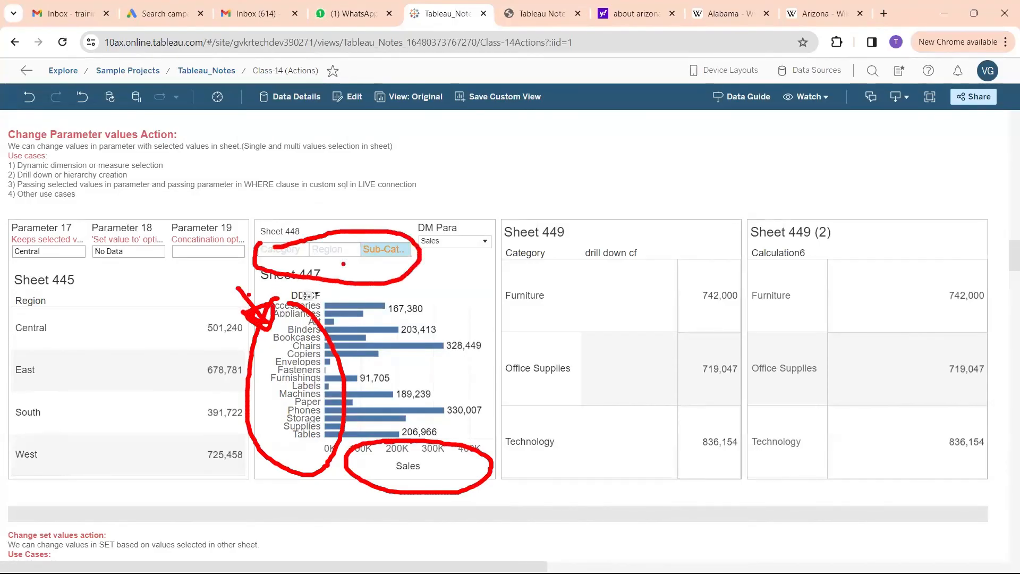
{"action": "key", "text": "Escape"}
{"action": "left_click", "coordinate": [380, 253]}
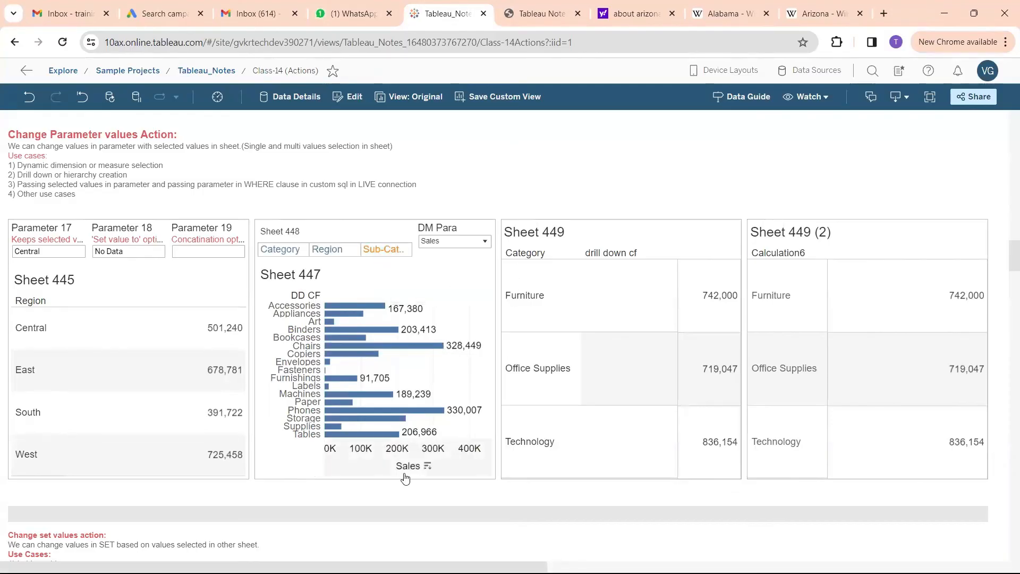
{"action": "mouse_move", "coordinate": [378, 452]}
{"action": "left_mouse_down"}
{"action": "mouse_move", "coordinate": [444, 443]}
{"action": "mouse_move", "coordinate": [357, 444]}
{"action": "left_mouse_up"}
{"action": "key", "text": "Escape"}
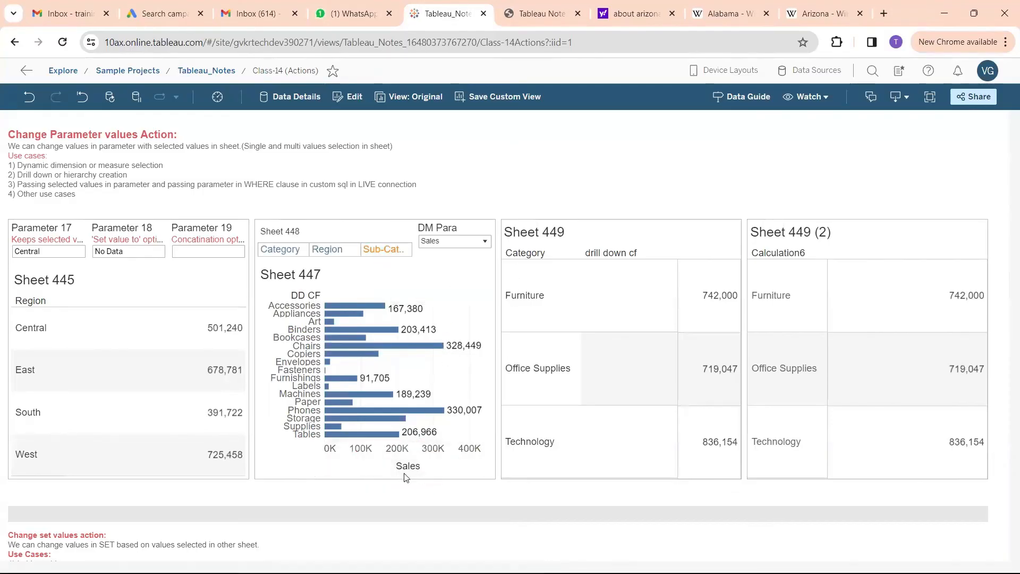
Set DM Para to Profit, temporarily mark Sheet 447's measure axis and dimension labels in red, and clear the marks
{"action": "left_click", "coordinate": [448, 242]}
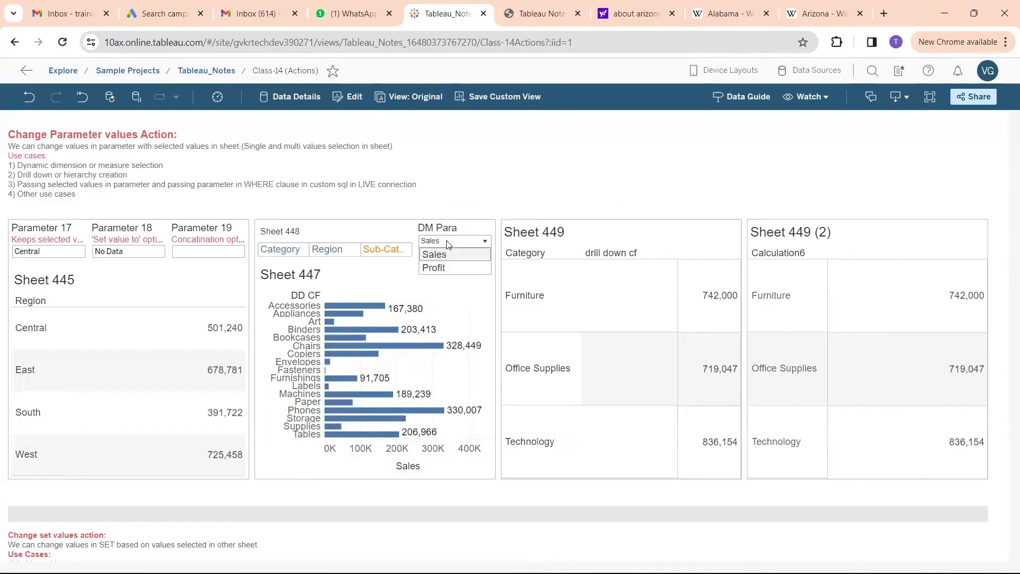
{"action": "left_click", "coordinate": [440, 266]}
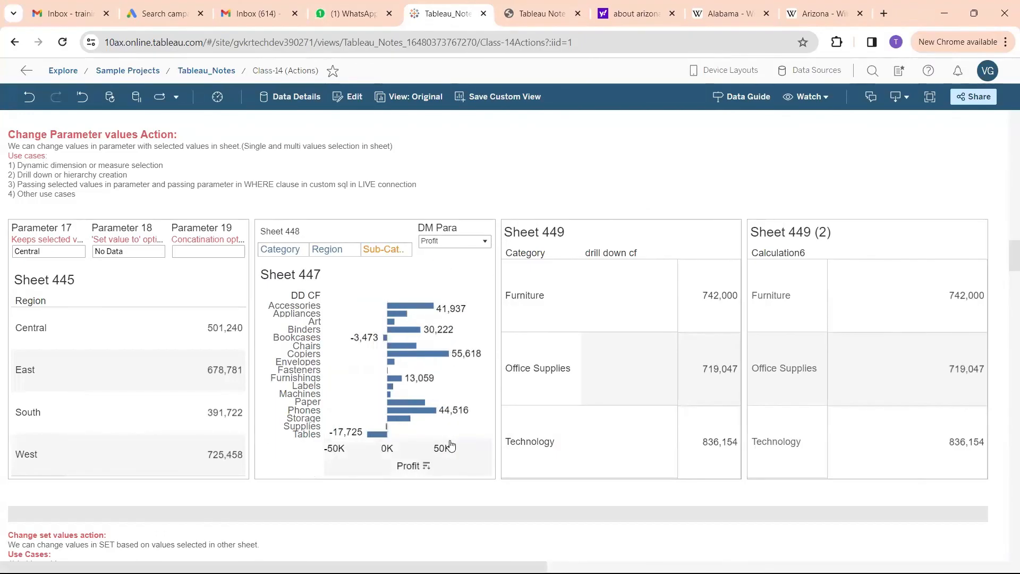
{"action": "mouse_move", "coordinate": [385, 452]}
{"action": "left_mouse_down"}
{"action": "mouse_move", "coordinate": [370, 498]}
{"action": "mouse_move", "coordinate": [454, 316]}
{"action": "mouse_move", "coordinate": [455, 259]}
{"action": "left_mouse_up"}
{"action": "mouse_move", "coordinate": [450, 190]}
{"action": "left_mouse_down"}
{"action": "mouse_move", "coordinate": [453, 208]}
{"action": "mouse_move", "coordinate": [476, 204]}
{"action": "mouse_move", "coordinate": [454, 213]}
{"action": "left_mouse_up"}
{"action": "left_click_drag", "start_coordinate": [495, 174], "coordinate": [509, 203]}
{"action": "mouse_move", "coordinate": [495, 171]}
{"action": "left_mouse_down"}
{"action": "mouse_move", "coordinate": [524, 190]}
{"action": "mouse_move", "coordinate": [673, 230]}
{"action": "left_mouse_up"}
{"action": "left_click", "coordinate": [658, 205]}
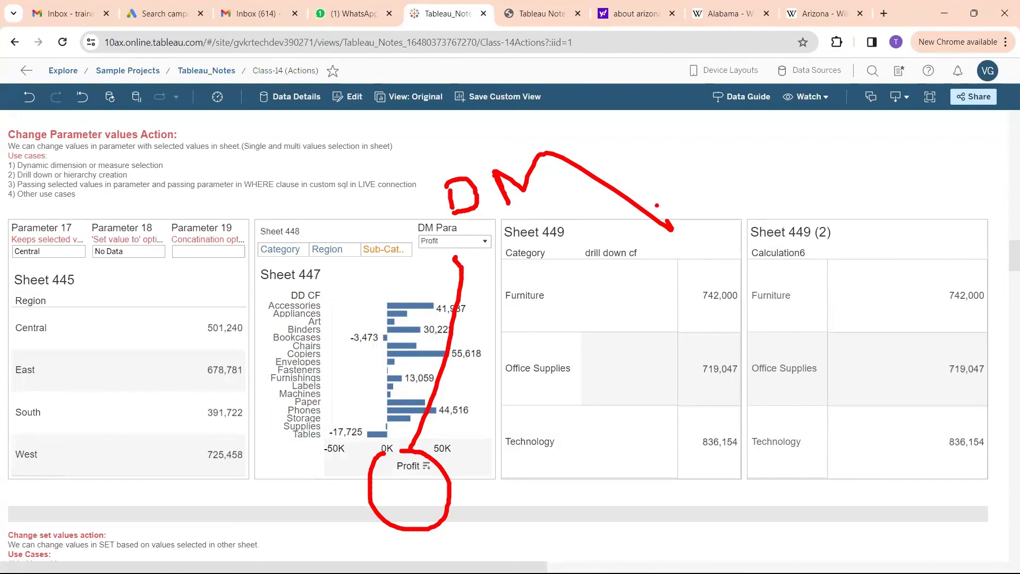
{"action": "mouse_move", "coordinate": [285, 287]}
{"action": "left_mouse_down"}
{"action": "mouse_move", "coordinate": [258, 303]}
{"action": "mouse_move", "coordinate": [302, 488]}
{"action": "mouse_move", "coordinate": [334, 280]}
{"action": "mouse_move", "coordinate": [259, 282]}
{"action": "mouse_move", "coordinate": [265, 302]}
{"action": "mouse_move", "coordinate": [280, 288]}
{"action": "mouse_move", "coordinate": [271, 282]}
{"action": "left_mouse_up"}
{"action": "mouse_move", "coordinate": [289, 195]}
{"action": "left_mouse_down"}
{"action": "mouse_move", "coordinate": [293, 225]}
{"action": "mouse_move", "coordinate": [317, 203]}
{"action": "mouse_move", "coordinate": [299, 215]}
{"action": "mouse_move", "coordinate": [333, 211]}
{"action": "left_mouse_up"}
{"action": "mouse_move", "coordinate": [361, 182]}
{"action": "left_mouse_down"}
{"action": "mouse_move", "coordinate": [368, 200]}
{"action": "mouse_move", "coordinate": [351, 200]}
{"action": "left_mouse_up"}
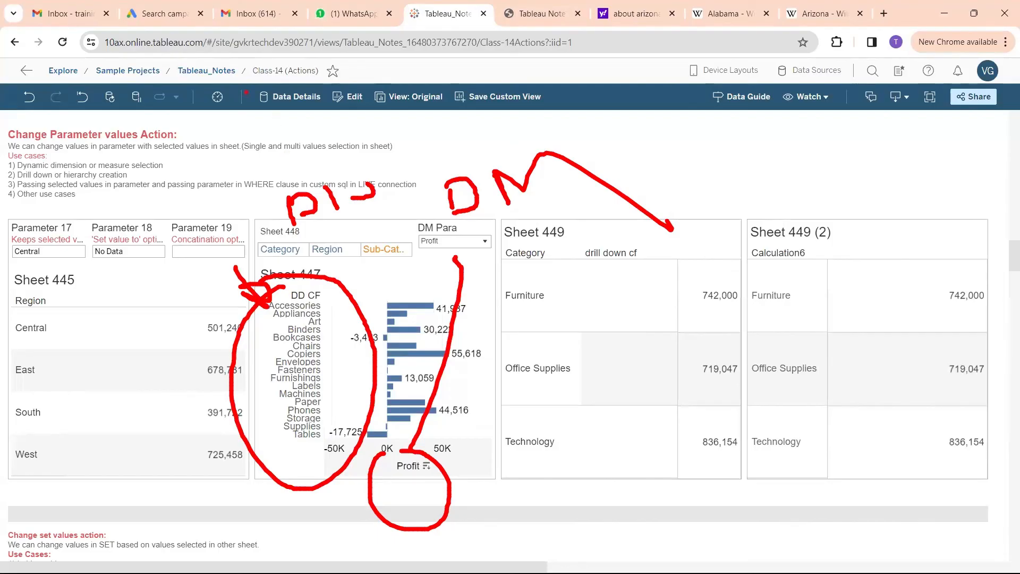
{"action": "key", "text": "Escape"}
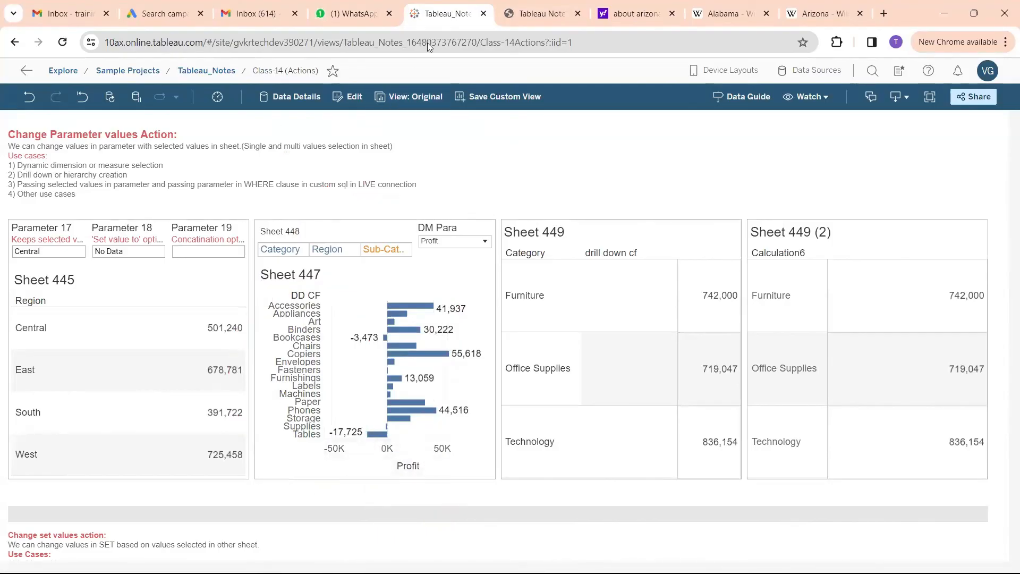